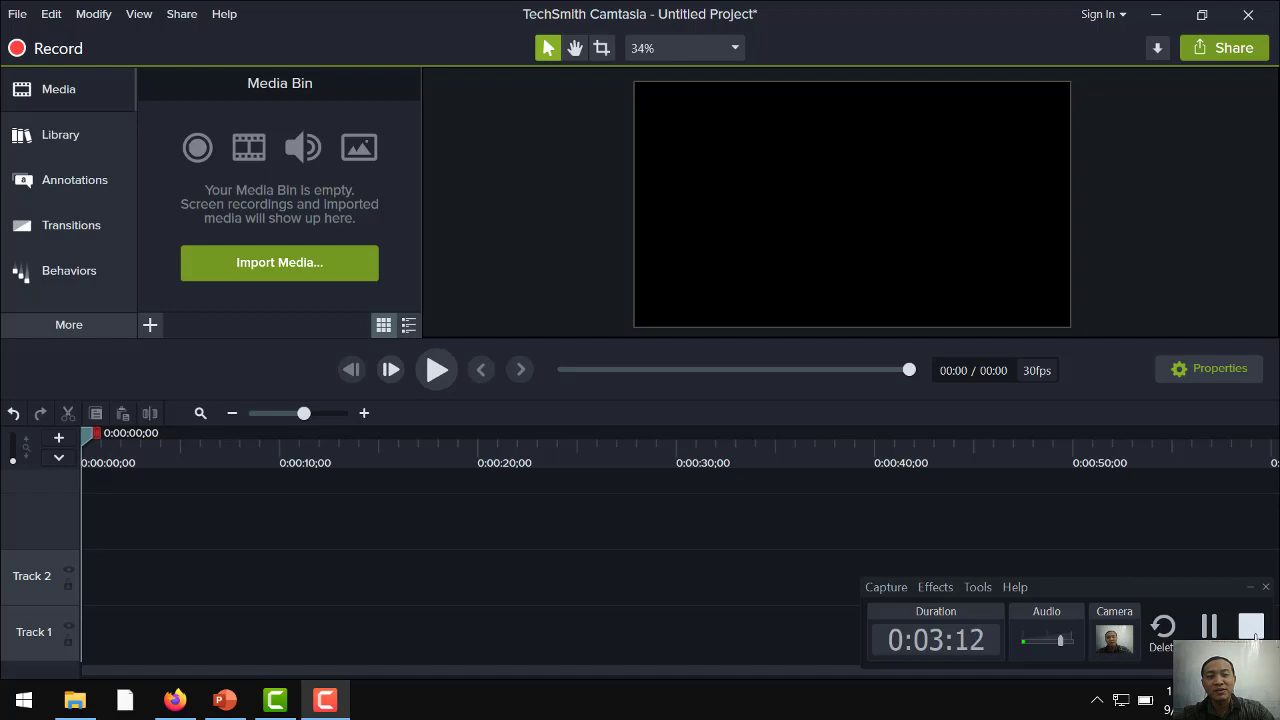
Step: Stop the screen recording, preview it in the timeline, and return the playhead to the start
{"action": "left_click", "coordinate": [1251, 627]}
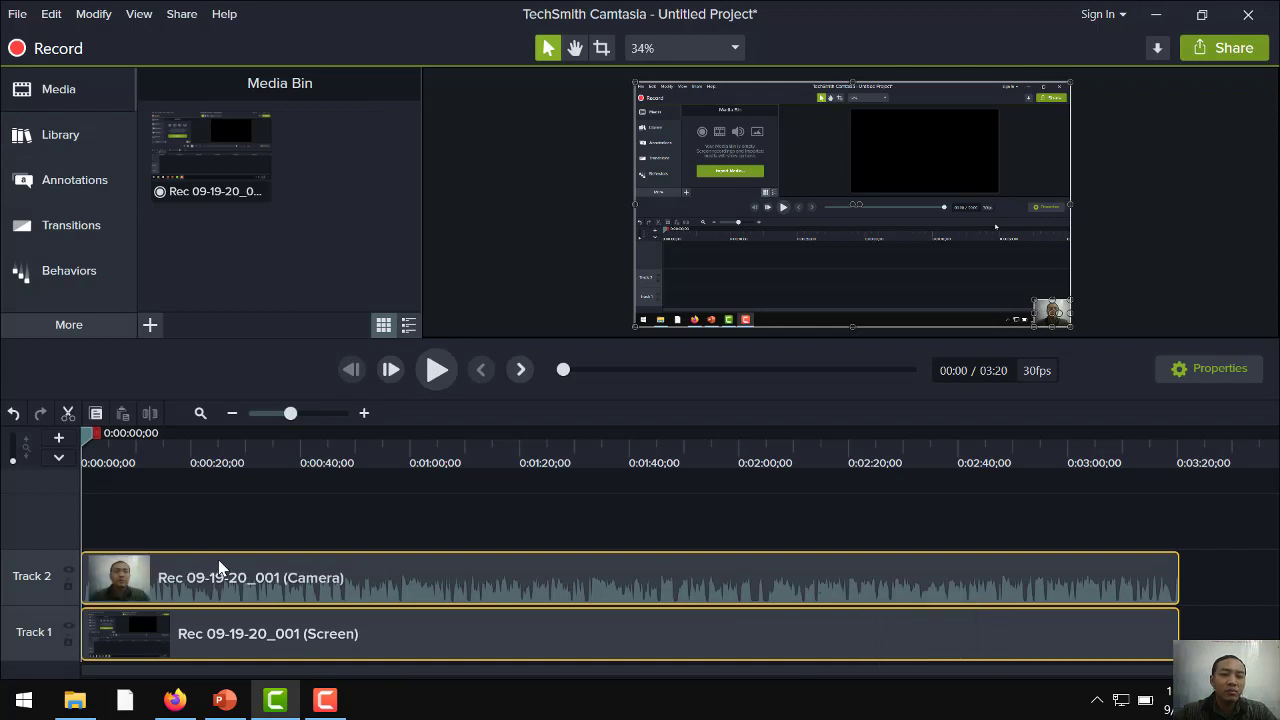
{"action": "left_click", "coordinate": [197, 535]}
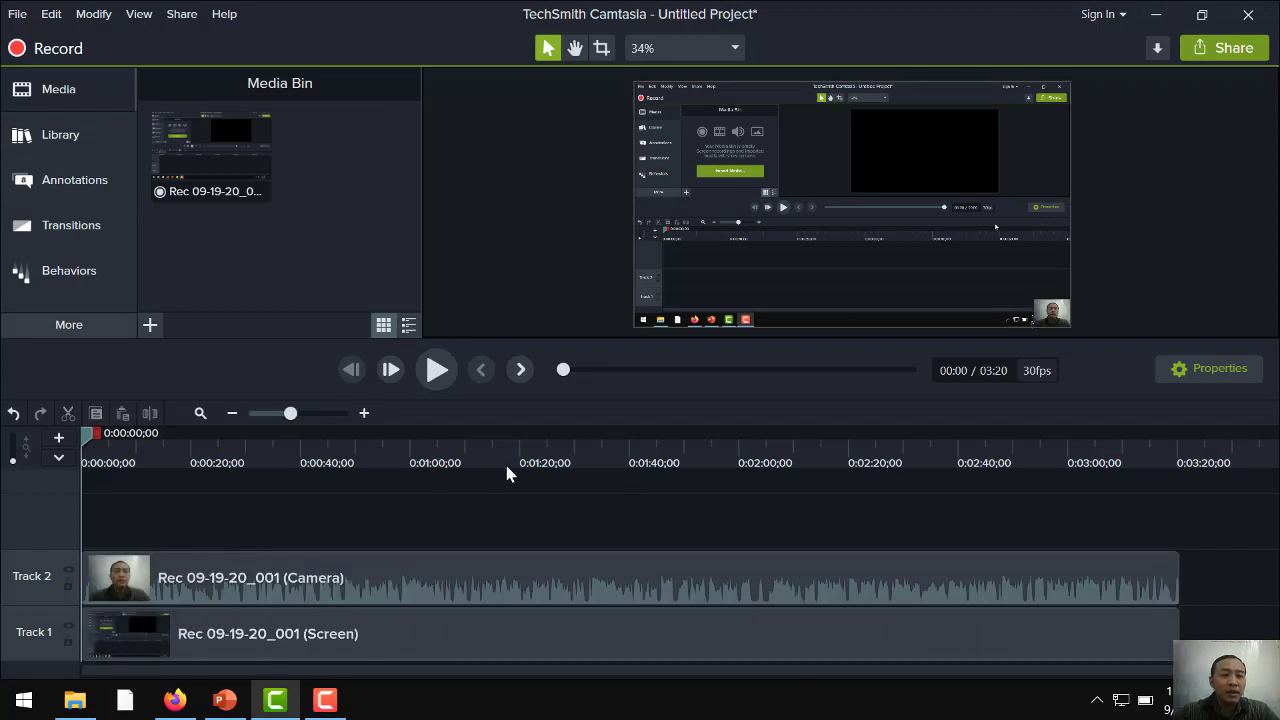
{"action": "left_click", "coordinate": [437, 370]}
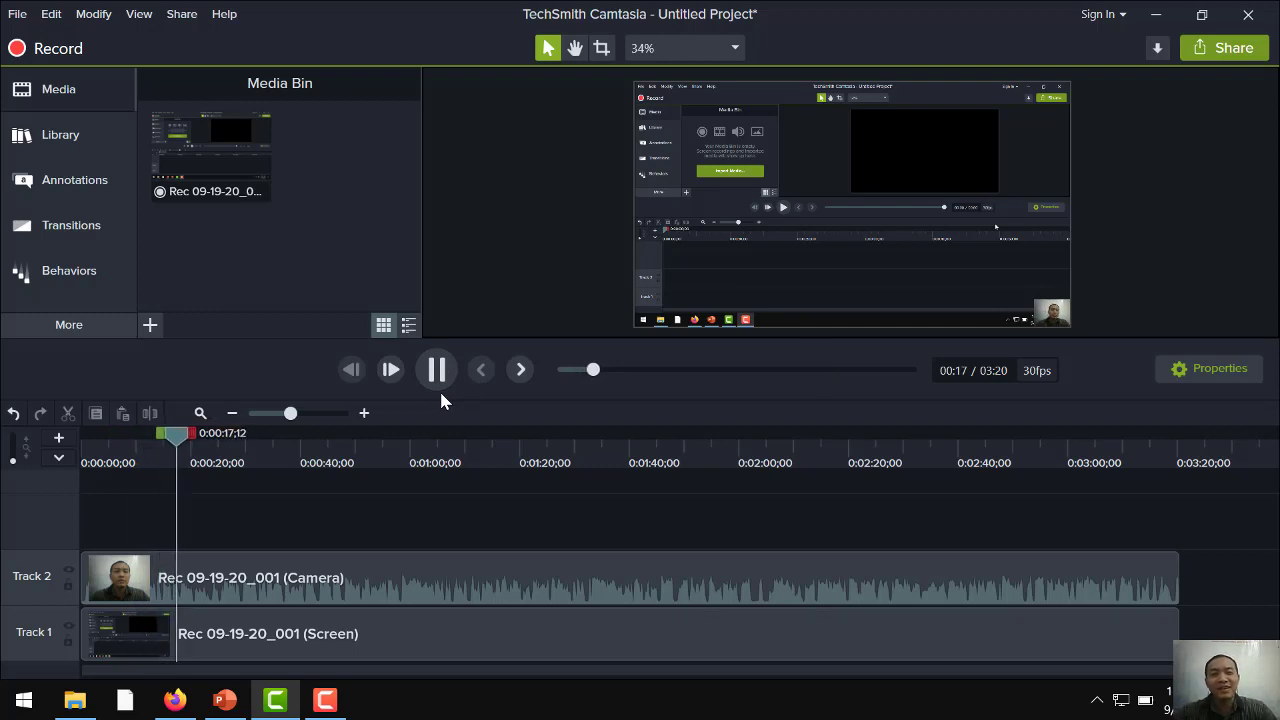
{"action": "left_click_drag", "start_coordinate": [199, 438], "coordinate": [72, 434]}
{"action": "left_click", "coordinate": [20, 12]}
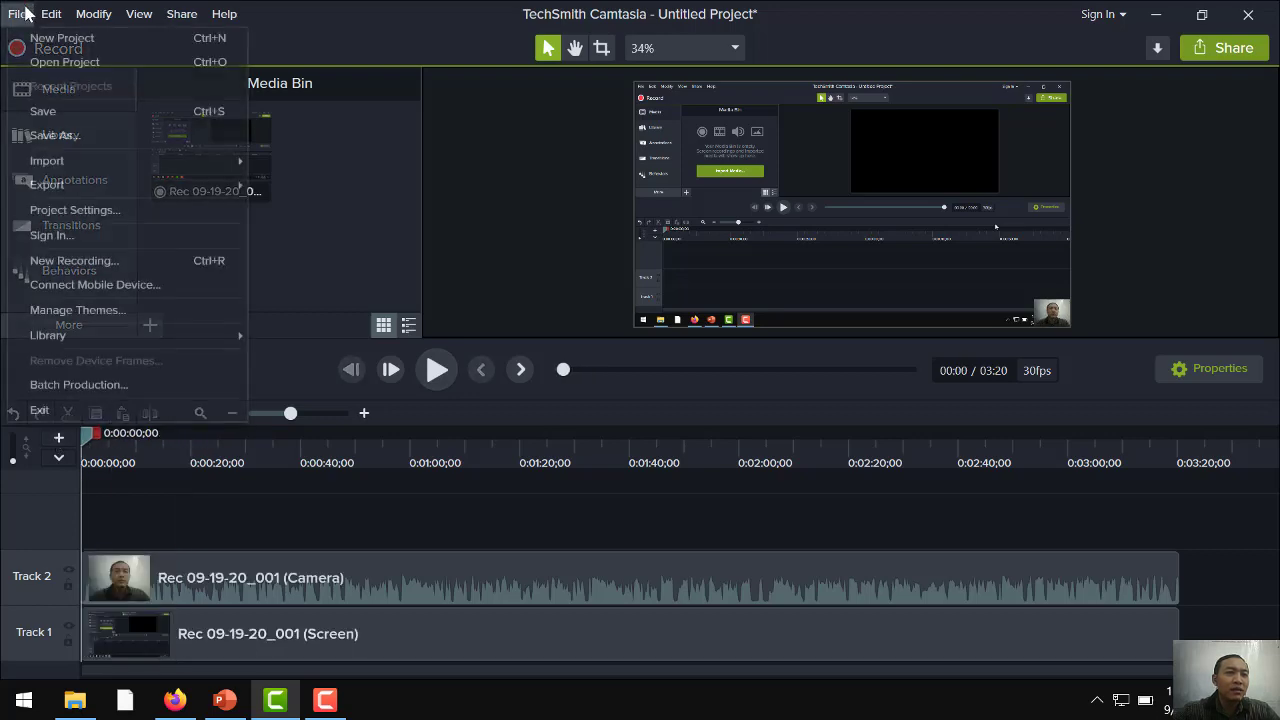
{"action": "left_click", "coordinate": [181, 13]}
{"action": "left_click", "coordinate": [181, 13]}
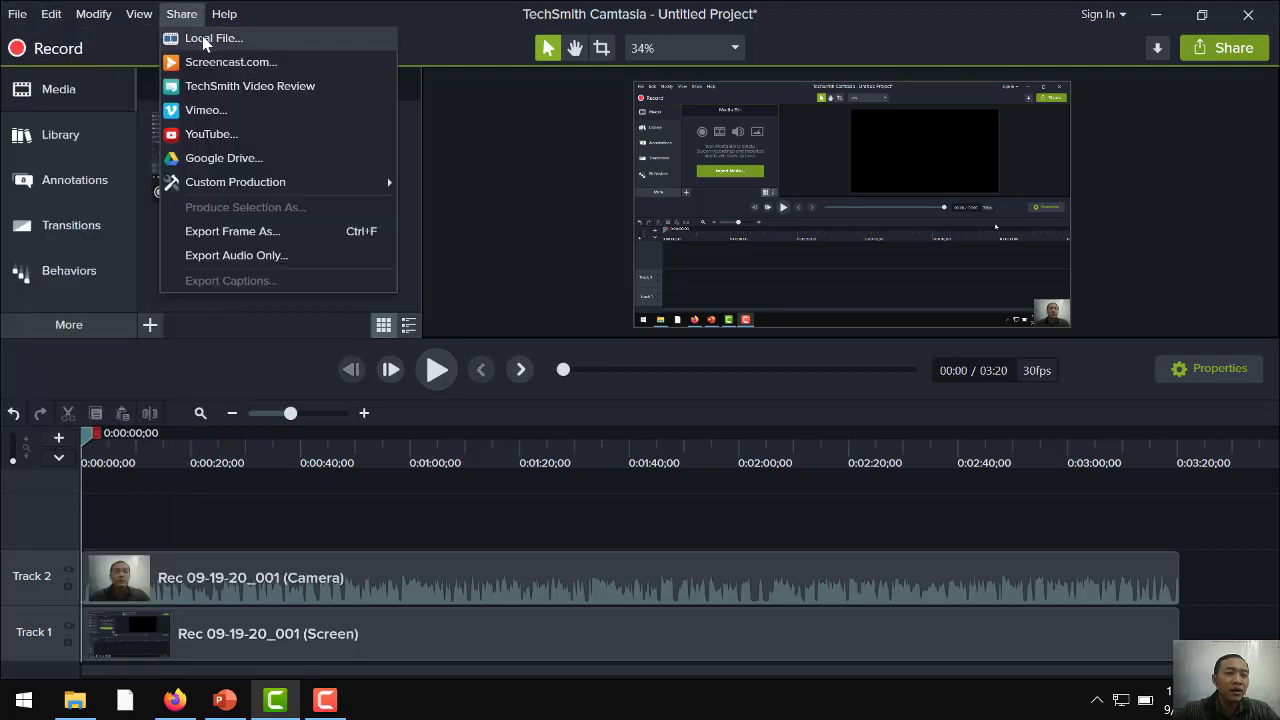
{"action": "left_click", "coordinate": [200, 37]}
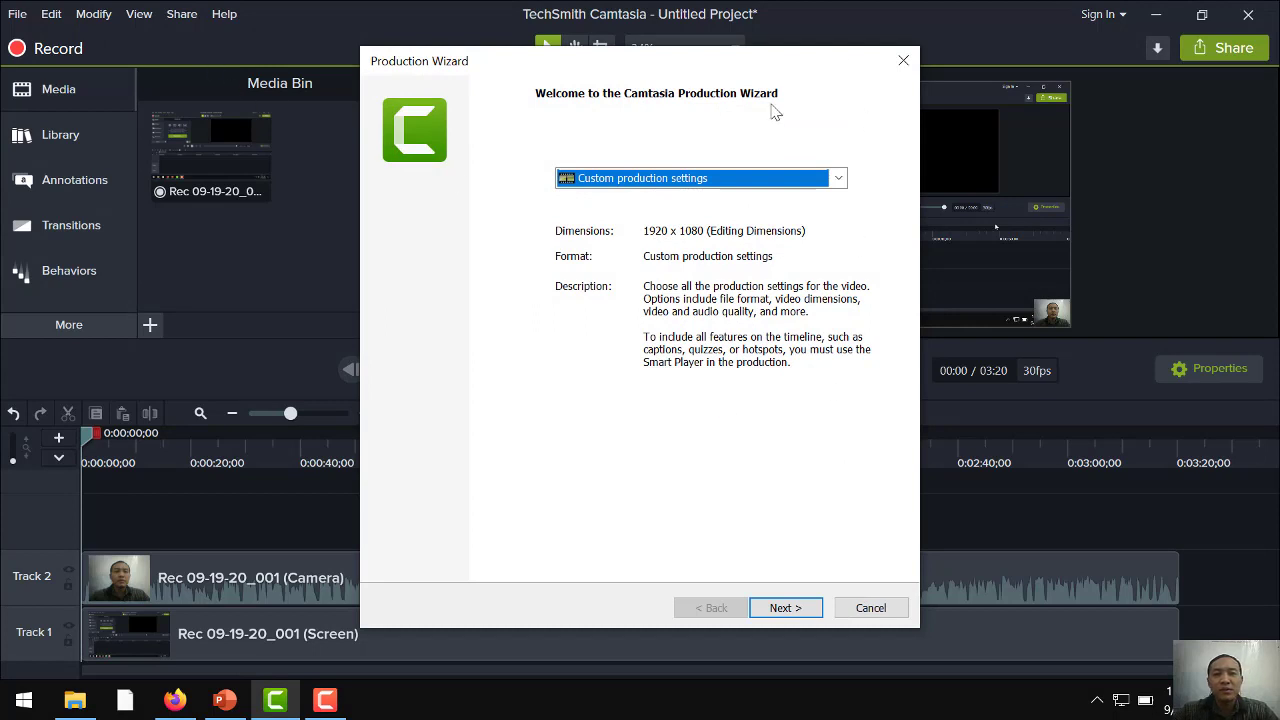
{"action": "left_click", "coordinate": [786, 608]}
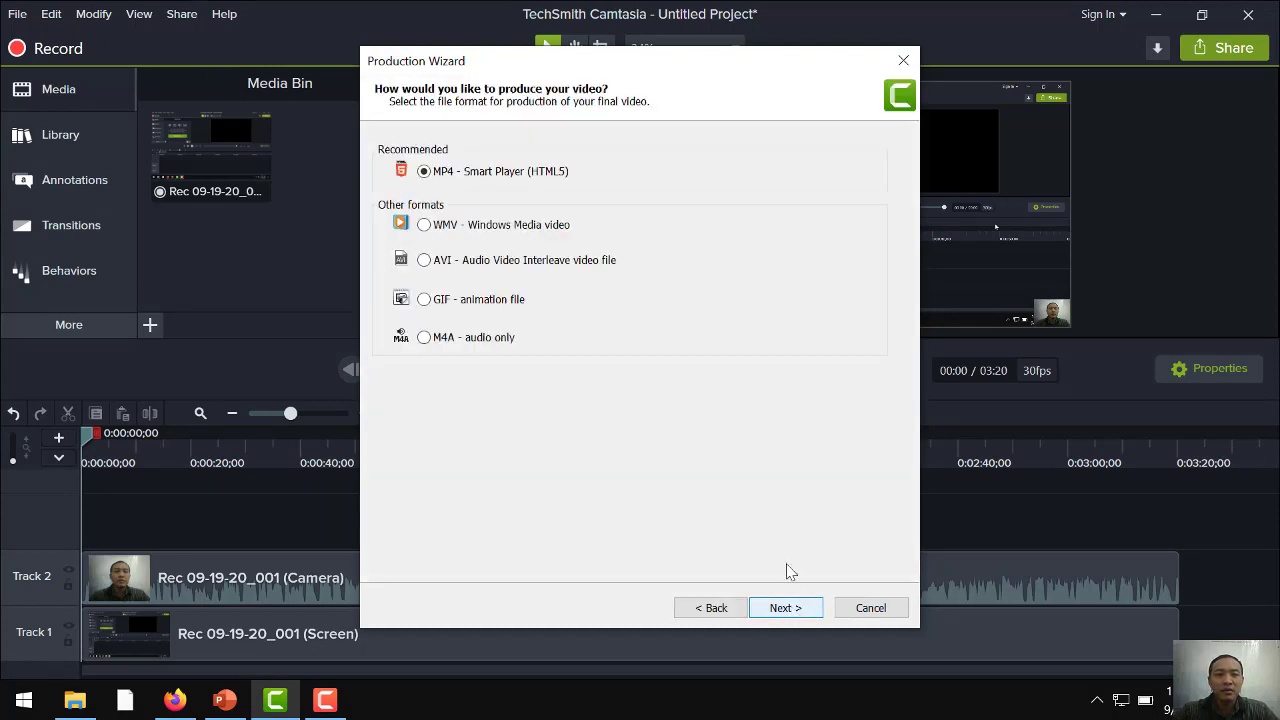
{"action": "left_click", "coordinate": [903, 60]}
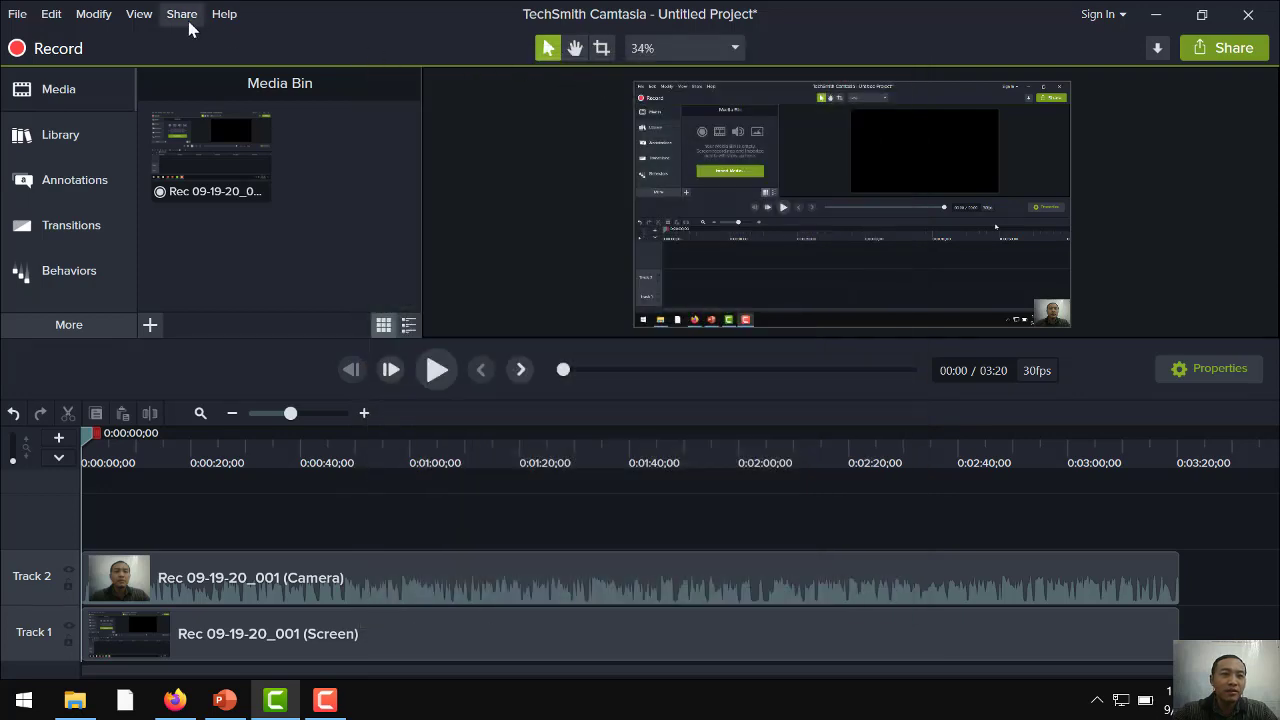
Step: Start producing the video to a local file with the MP4 with Smart Player (up to 720p) preset
{"action": "left_click", "coordinate": [187, 18]}
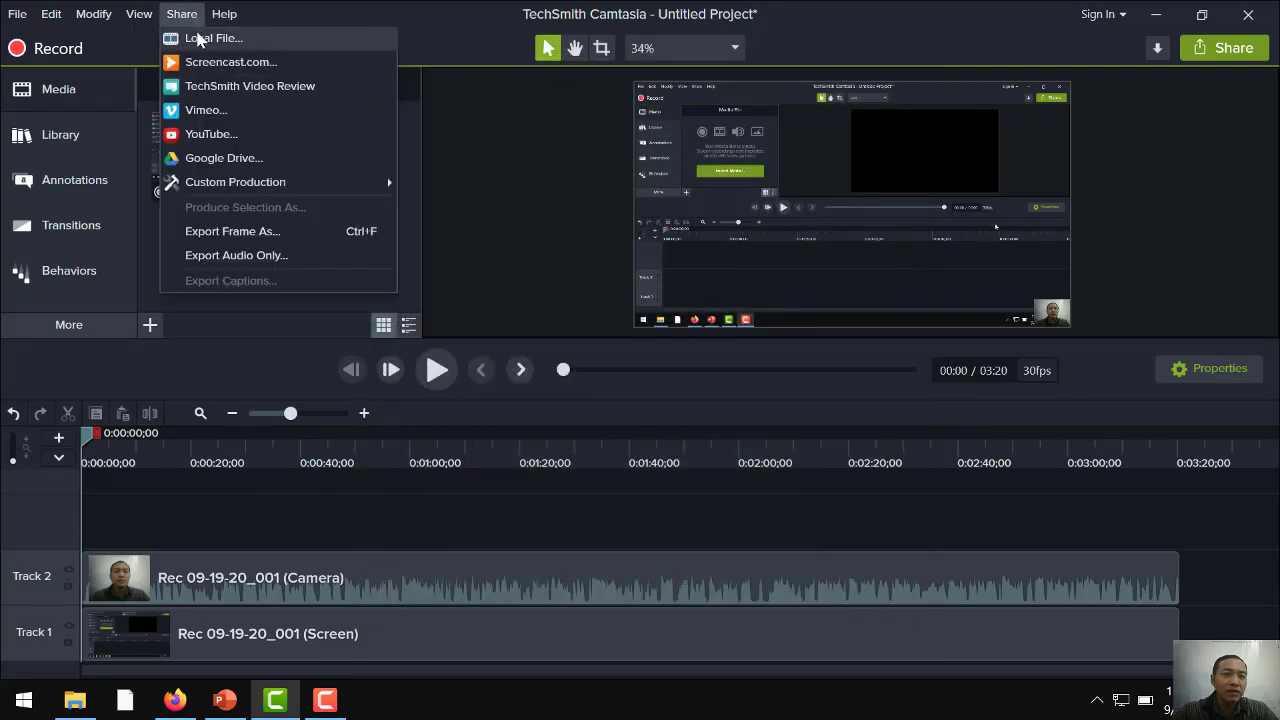
{"action": "left_click", "coordinate": [198, 38]}
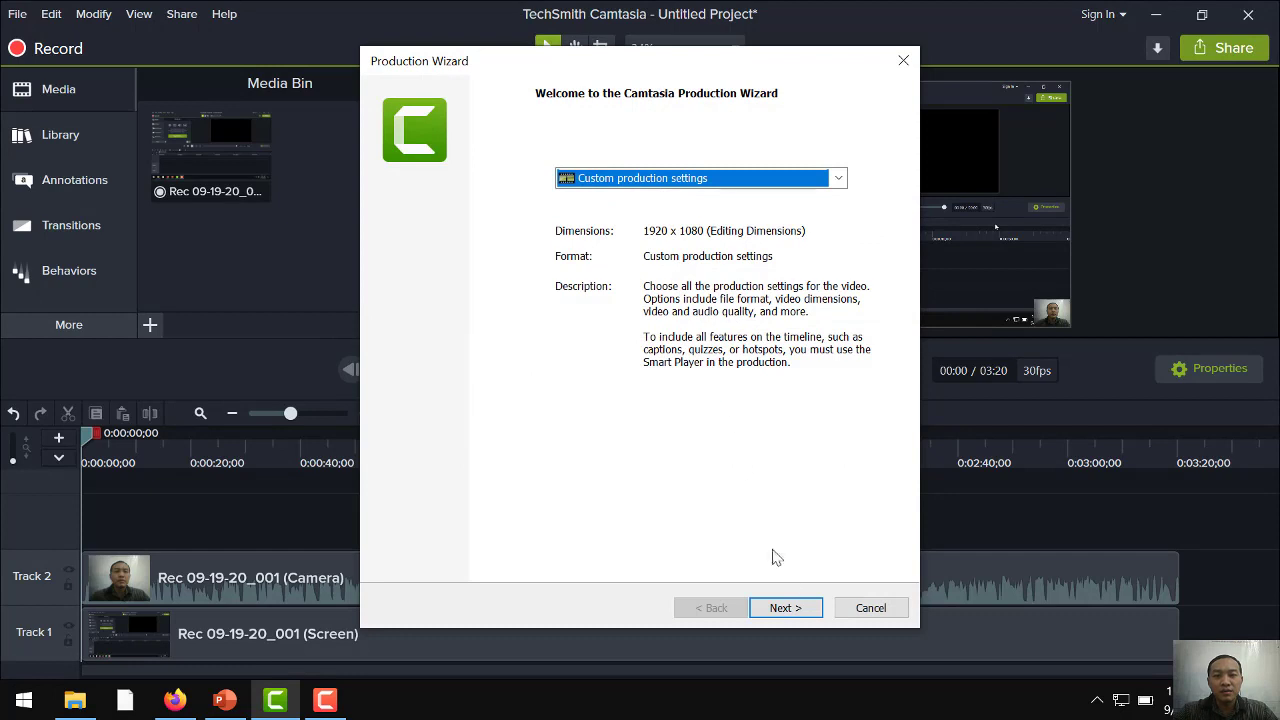
{"action": "left_click", "coordinate": [782, 608]}
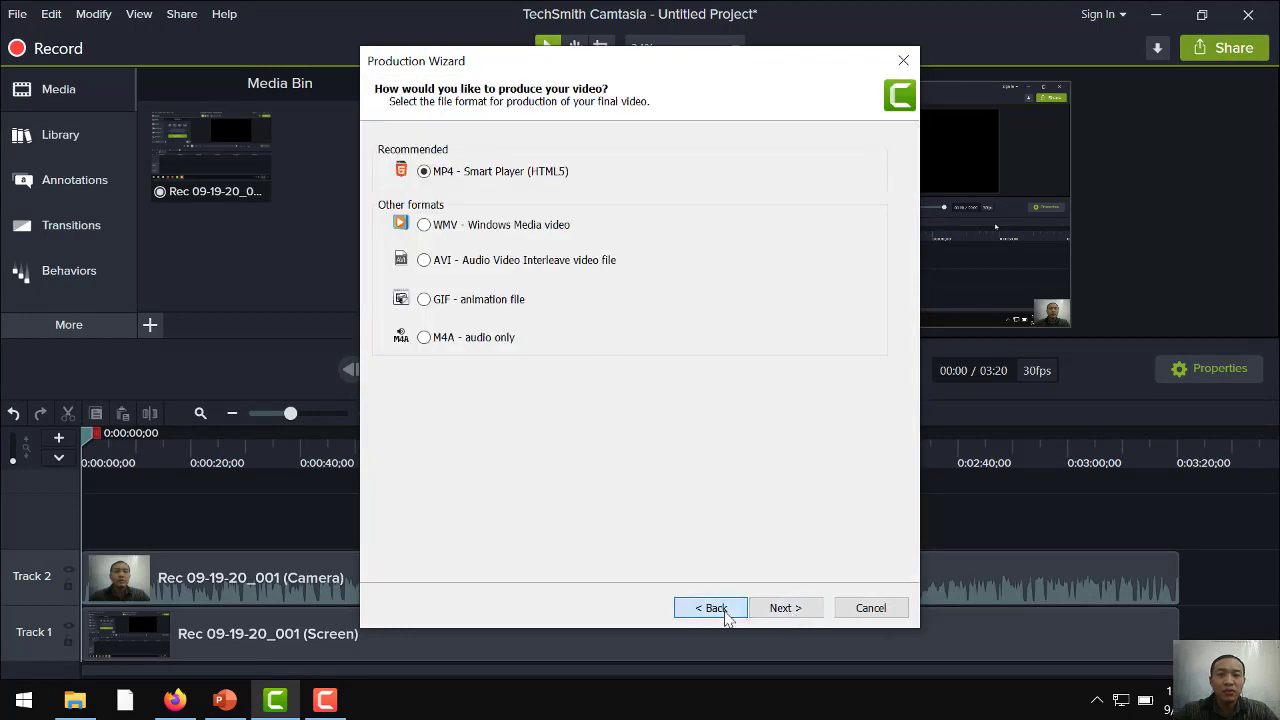
{"action": "left_click", "coordinate": [716, 608]}
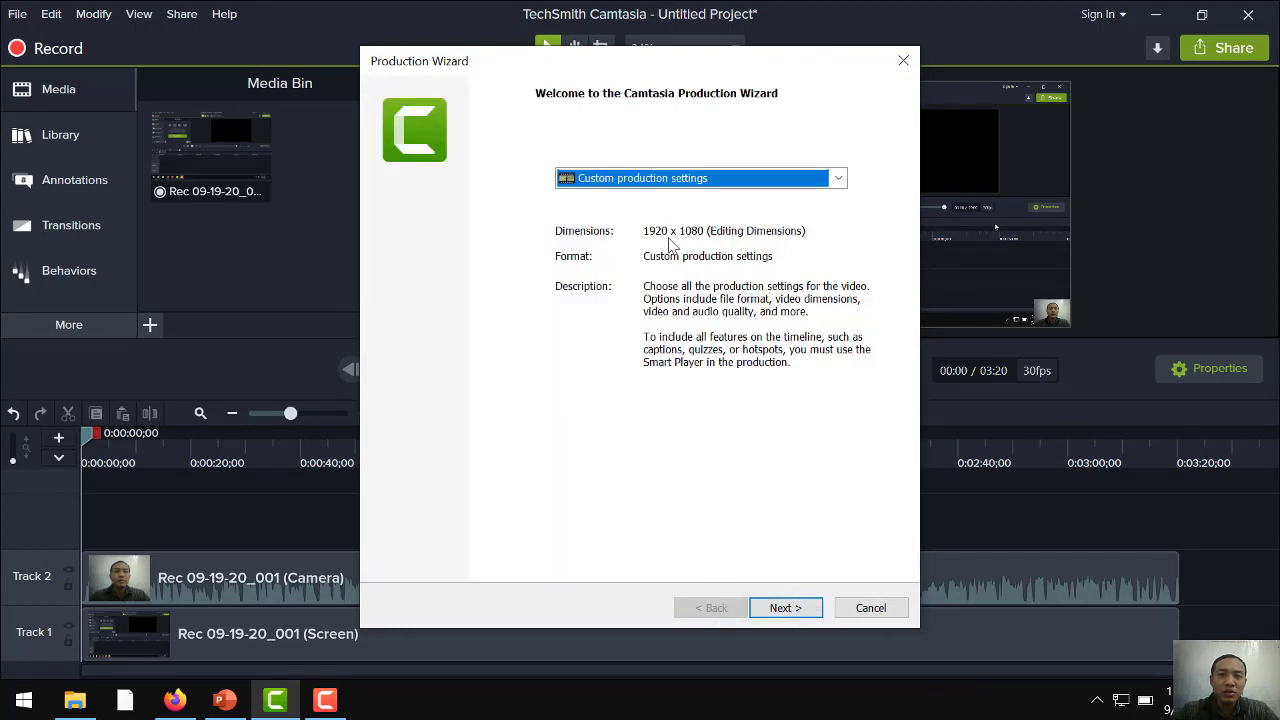
{"action": "left_click", "coordinate": [685, 180]}
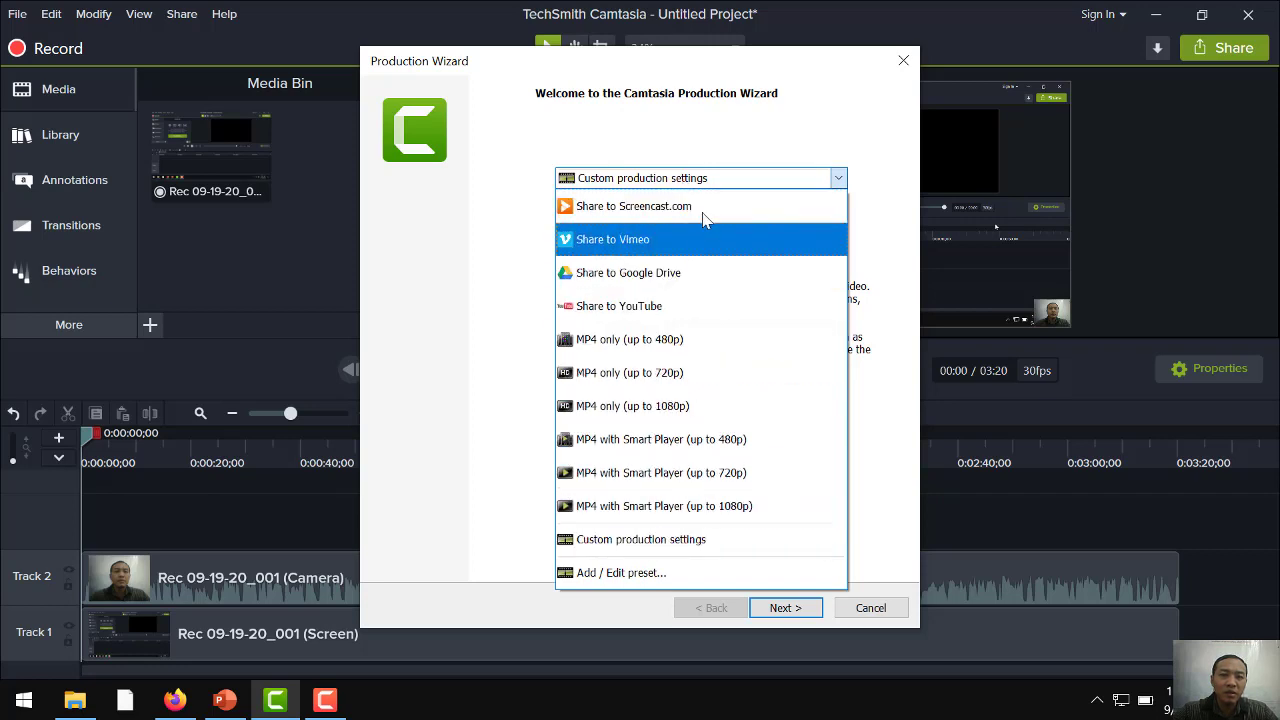
{"action": "left_click", "coordinate": [808, 176]}
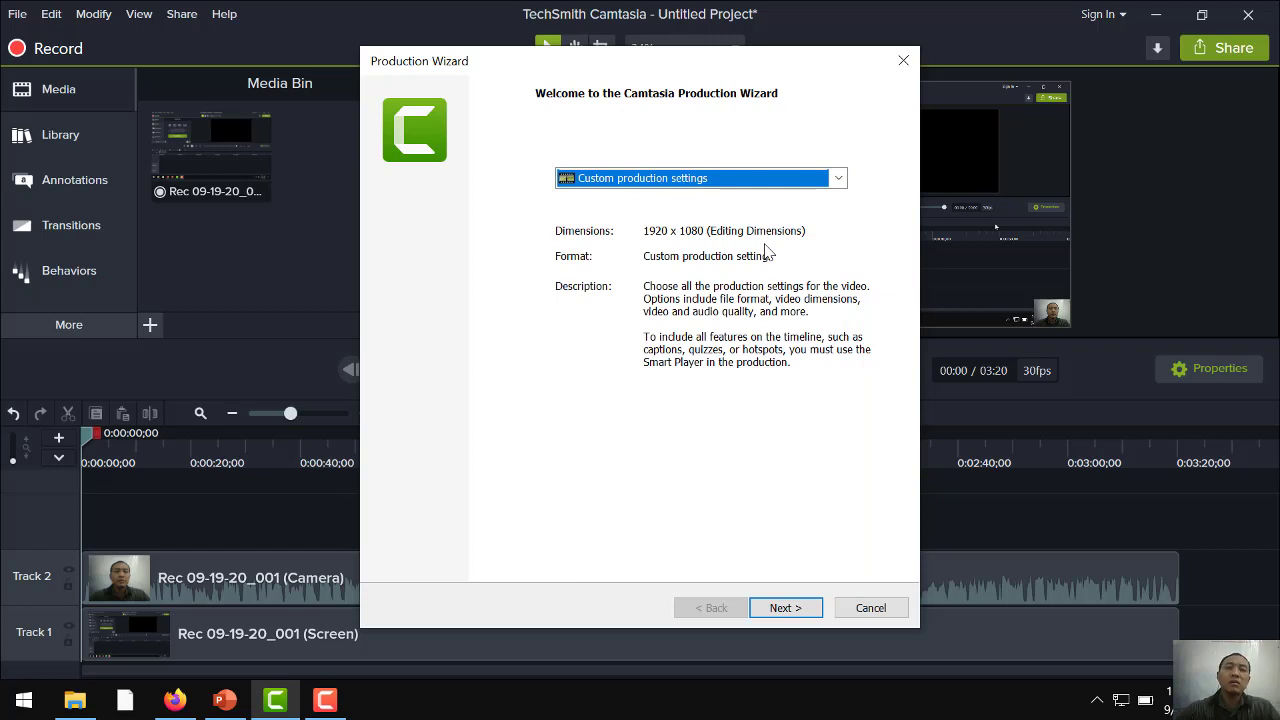
{"action": "left_click", "coordinate": [768, 182]}
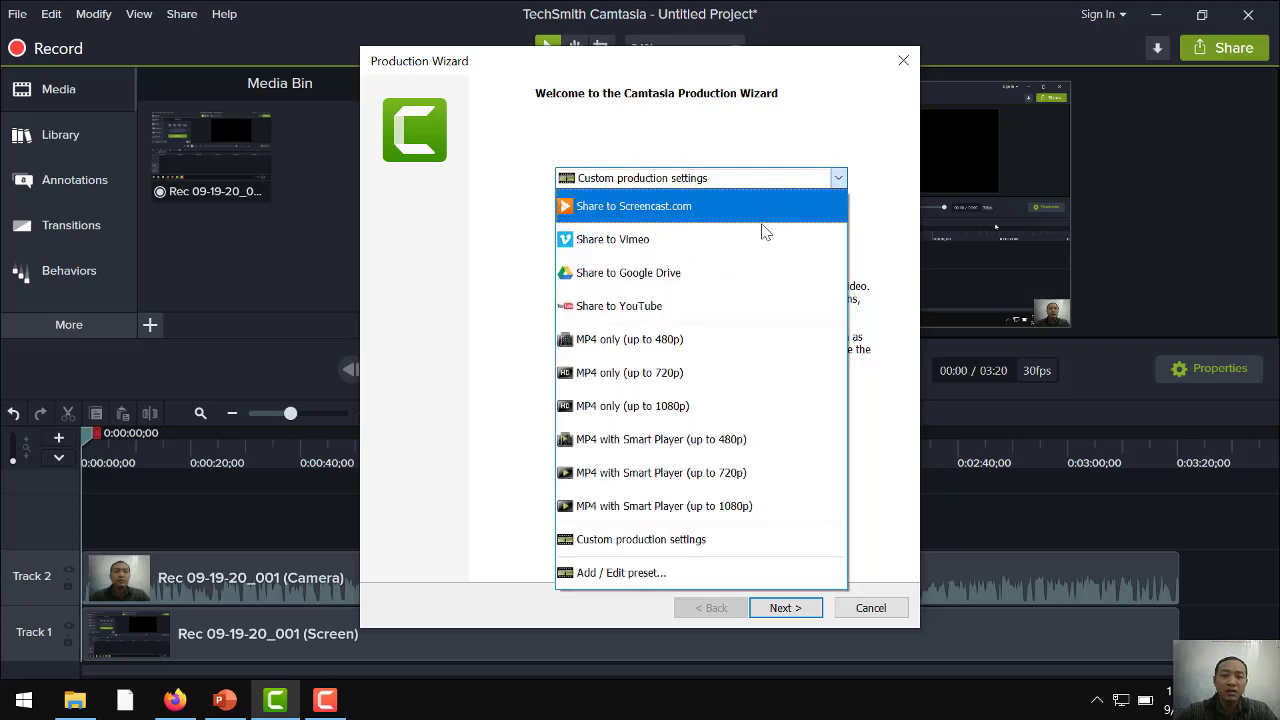
{"action": "left_click", "coordinate": [749, 473]}
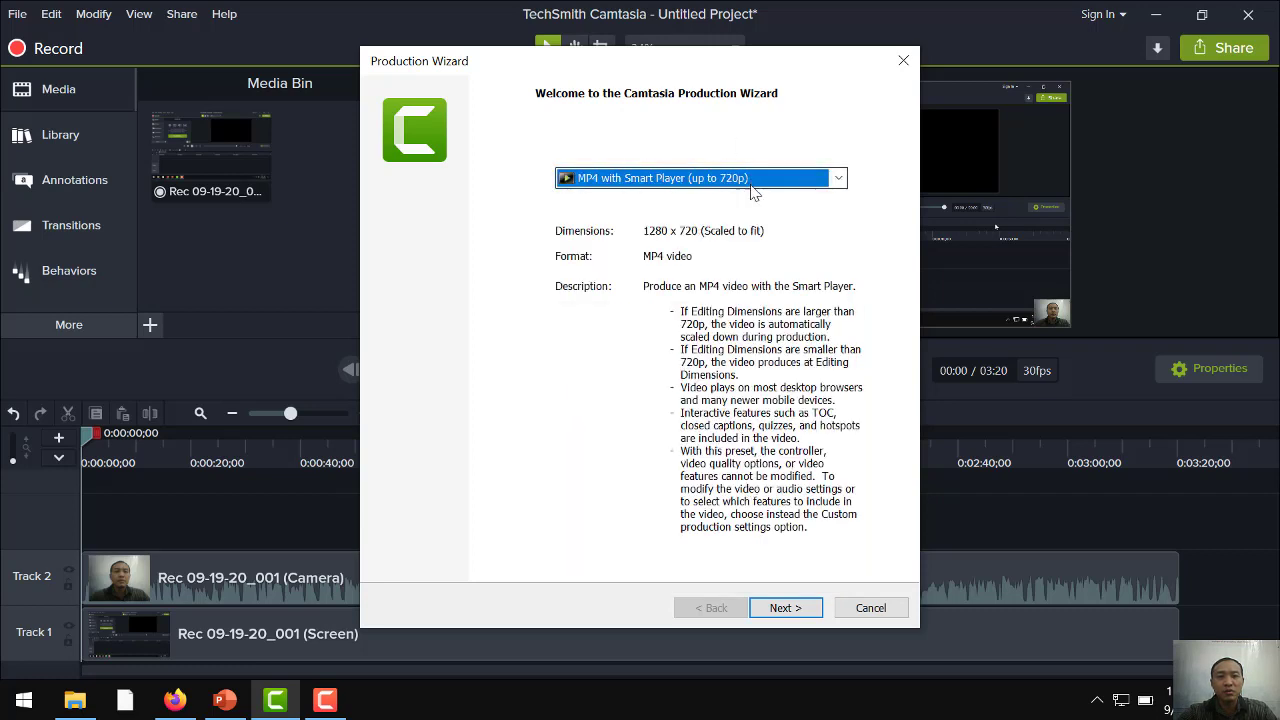
{"action": "left_click", "coordinate": [787, 608]}
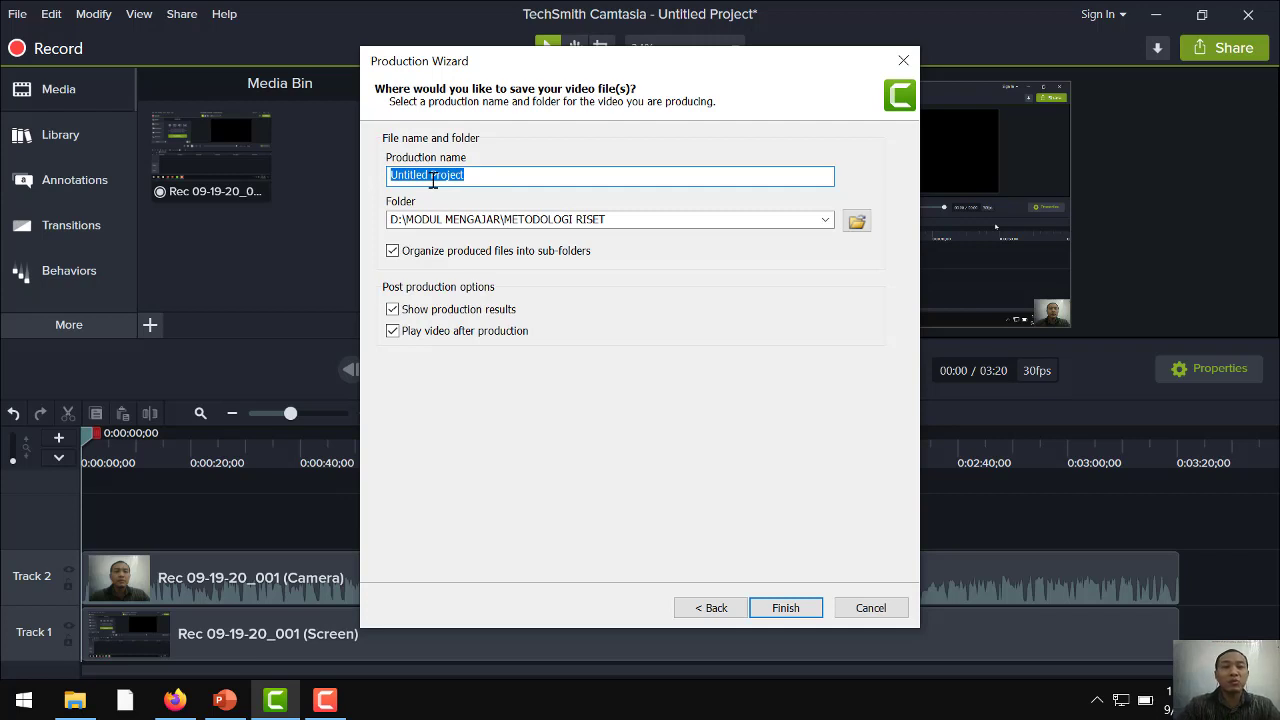
Step: Name the production Pertemuan Pertama and render it in the METODOLOGI RISET folder
{"action": "type", "text": "Pertemuan Perta,a"}
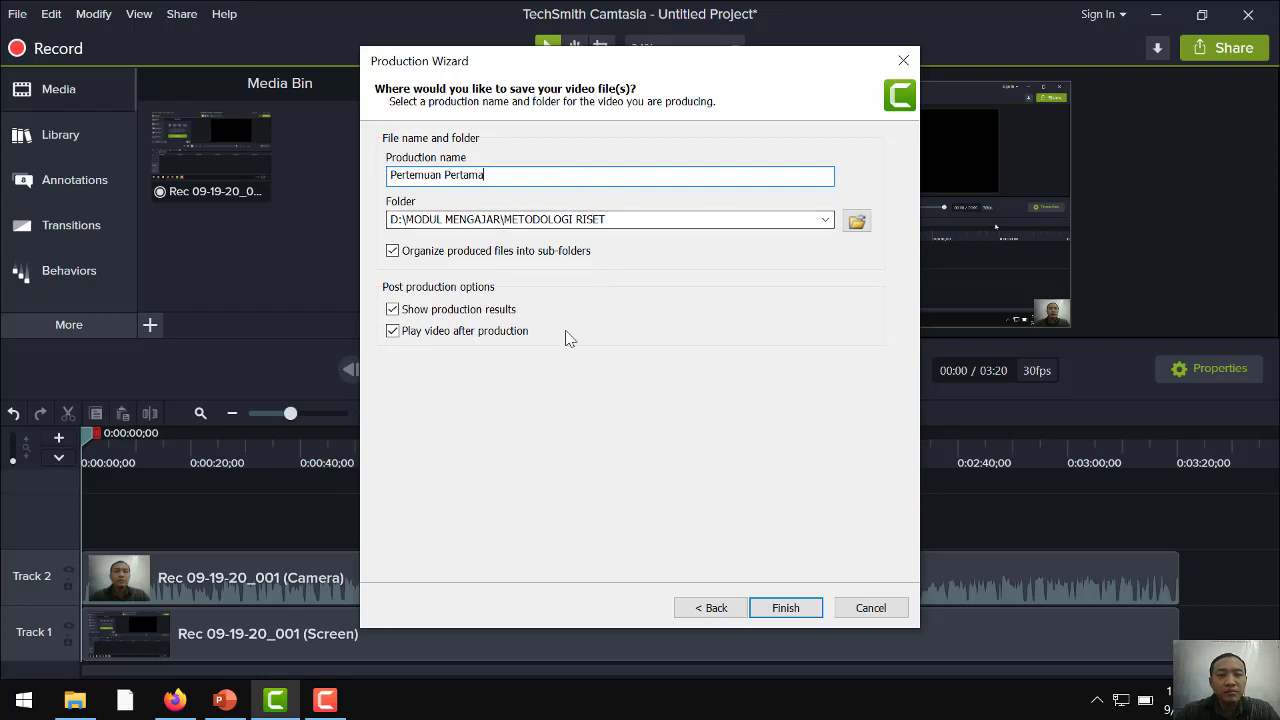
{"action": "left_click", "coordinate": [785, 607]}
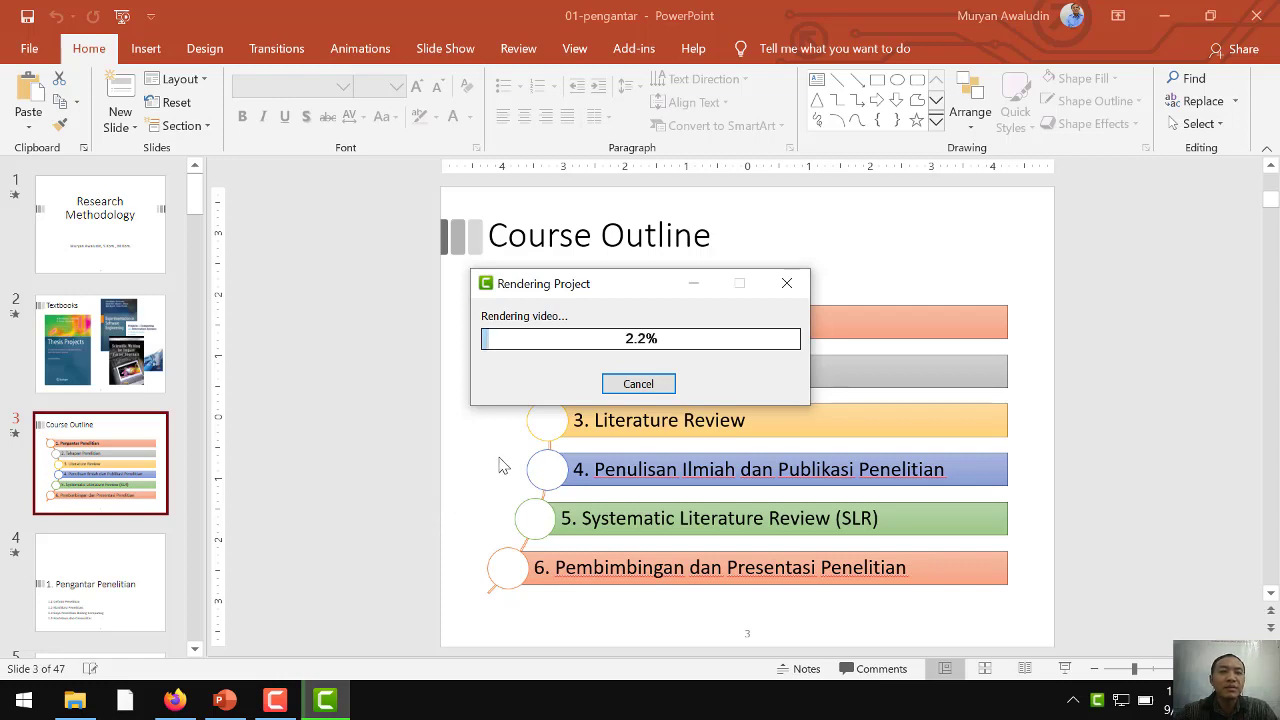
{"action": "left_click", "coordinate": [285, 701]}
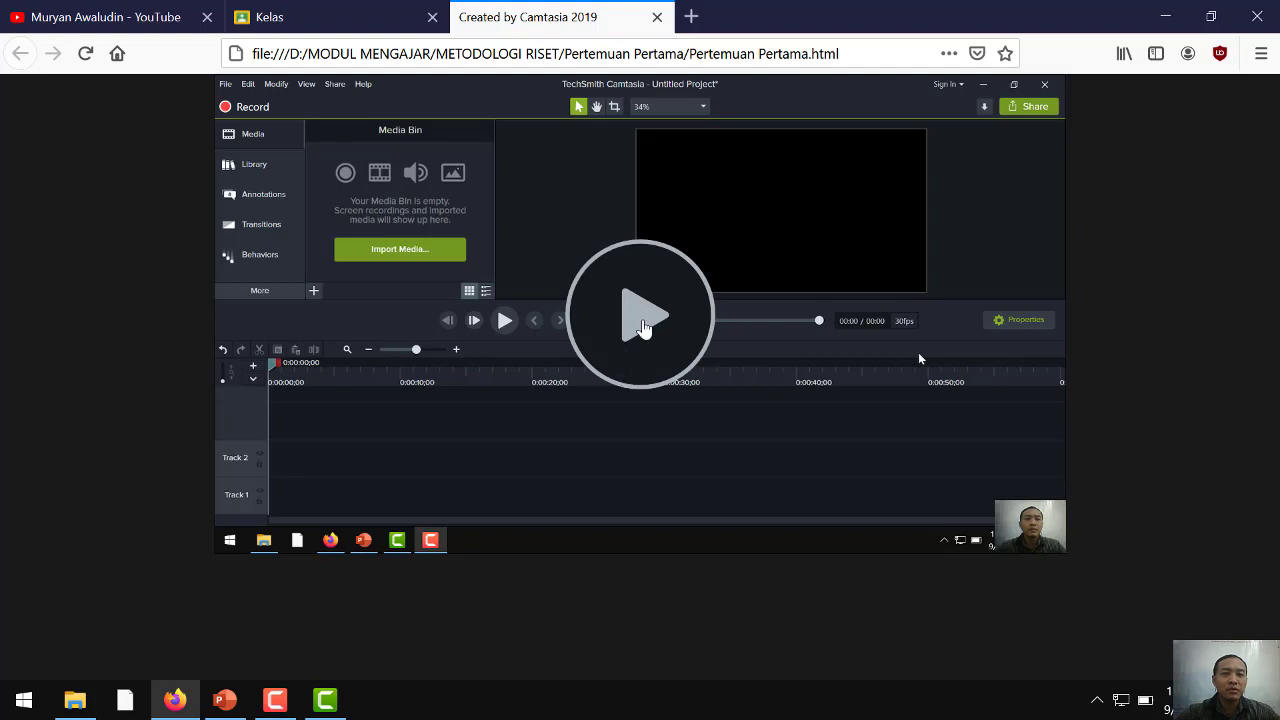
Step: Play the produced video in the browser and close its page
{"action": "left_click", "coordinate": [640, 345]}
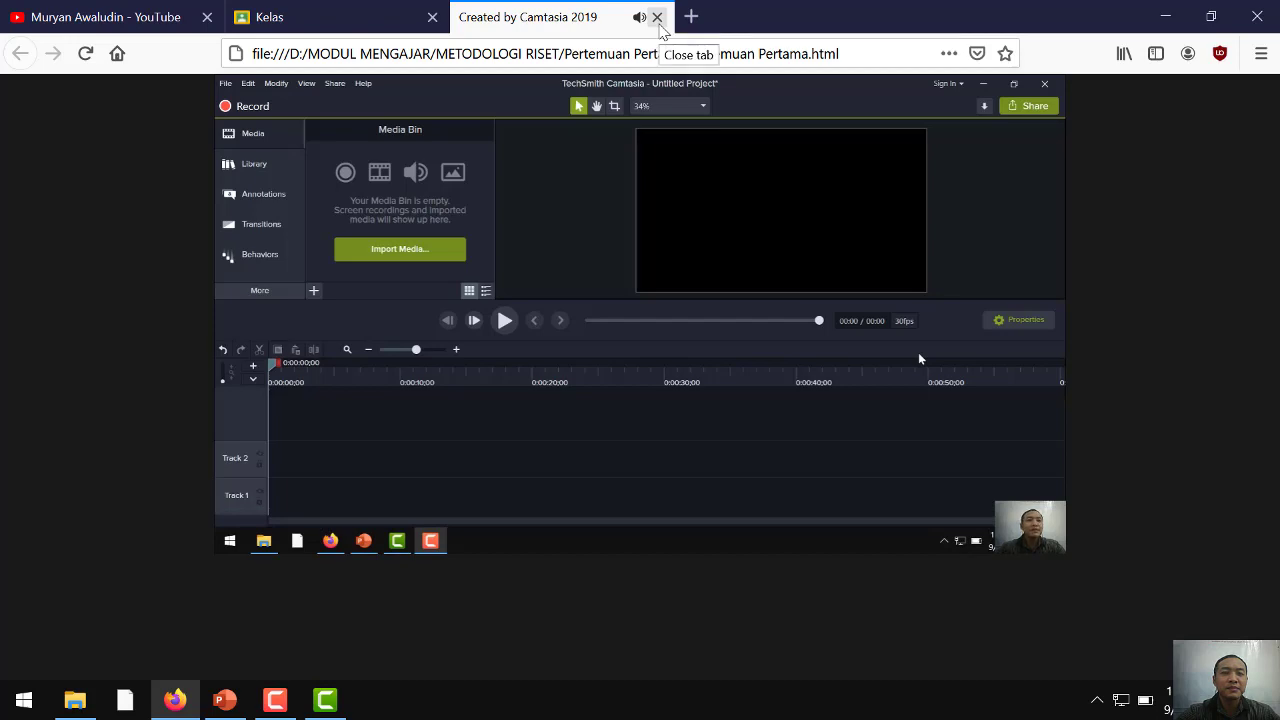
{"action": "left_click", "coordinate": [657, 18]}
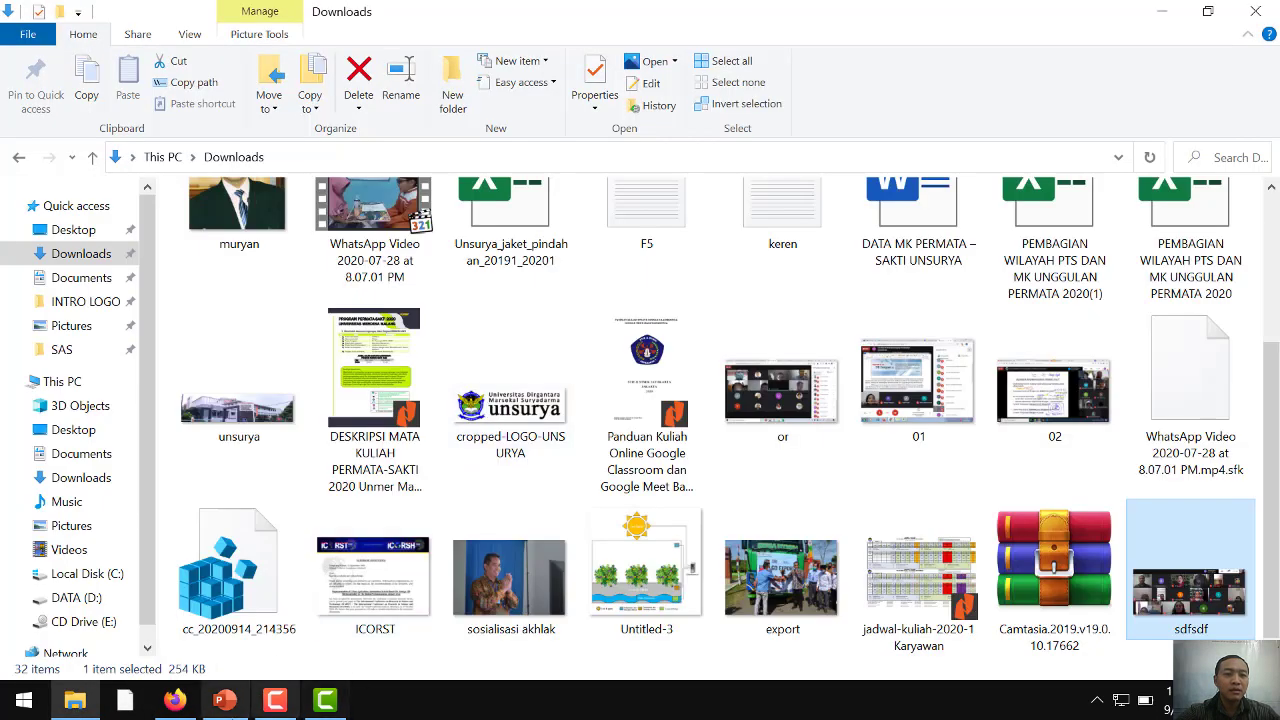
Step: Switch back to Camtasia, open the production folder and select the Pertemuan Pertama MP4 video file
{"action": "left_click", "coordinate": [325, 700]}
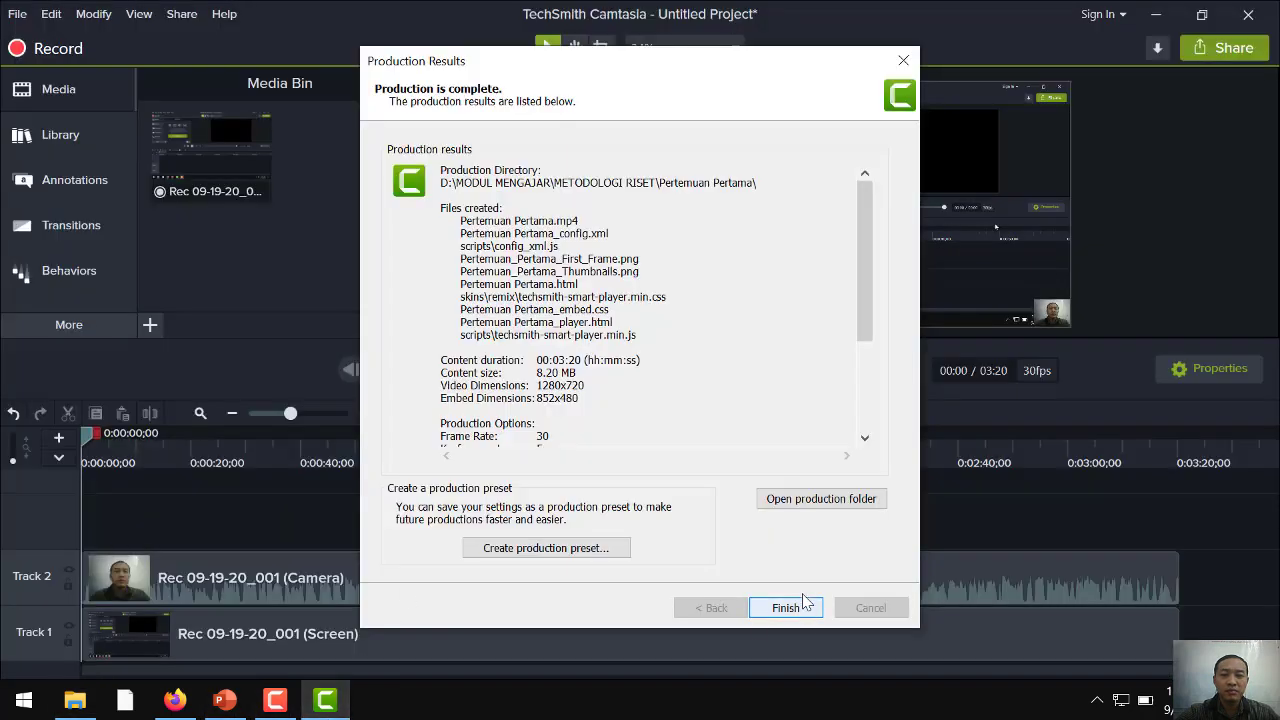
{"action": "left_click", "coordinate": [826, 500]}
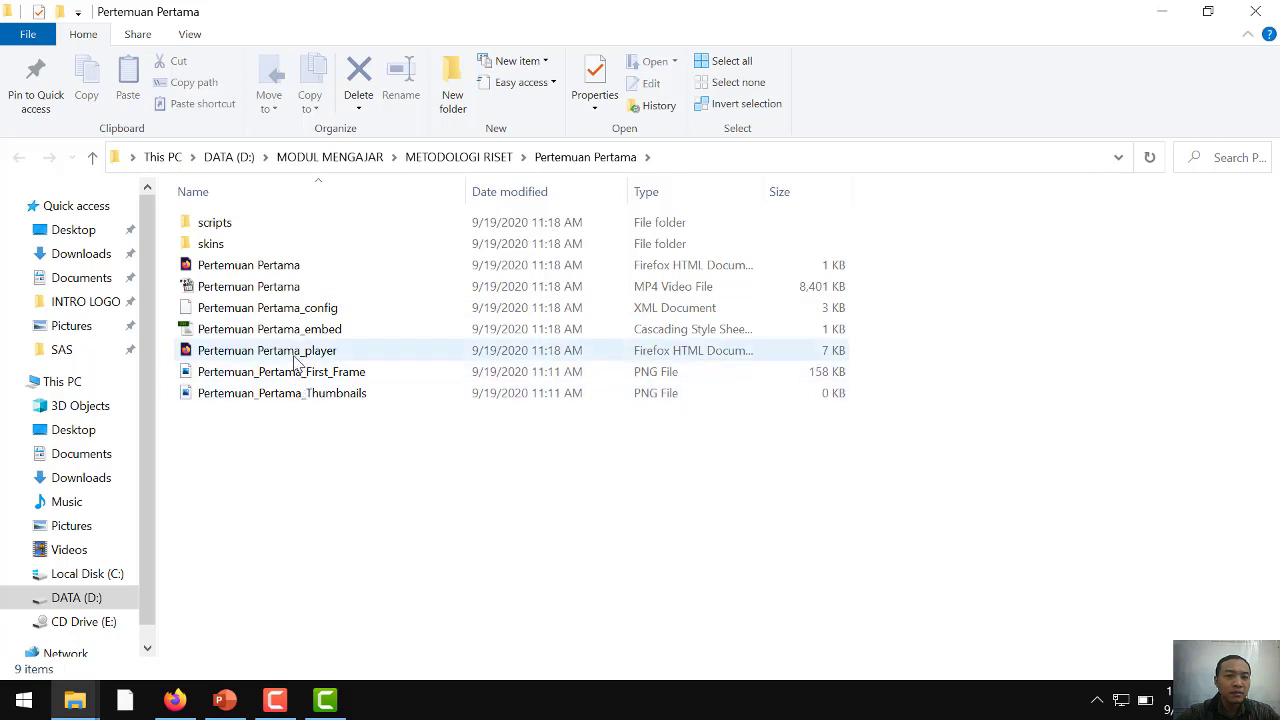
{"action": "left_click", "coordinate": [305, 288]}
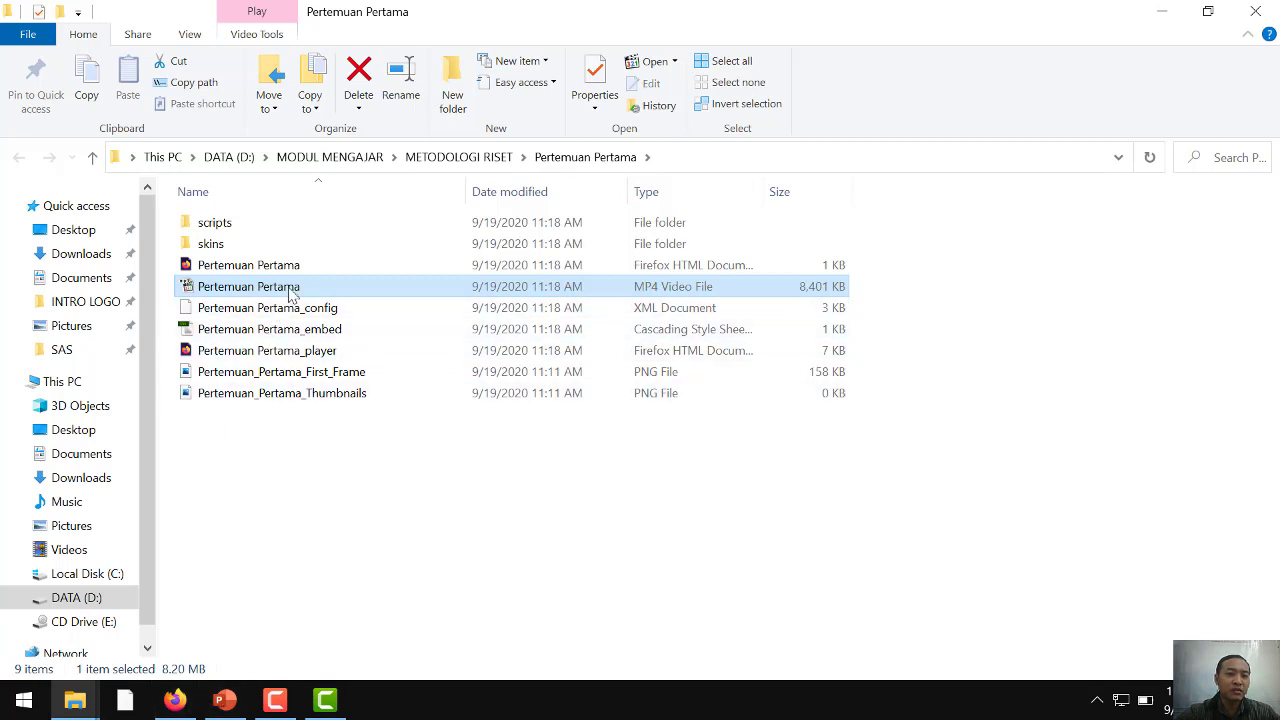
Step: Switch to Google Classroom in Firefox, start creating a new class and accept the school usage notice
{"action": "left_click", "coordinate": [175, 700]}
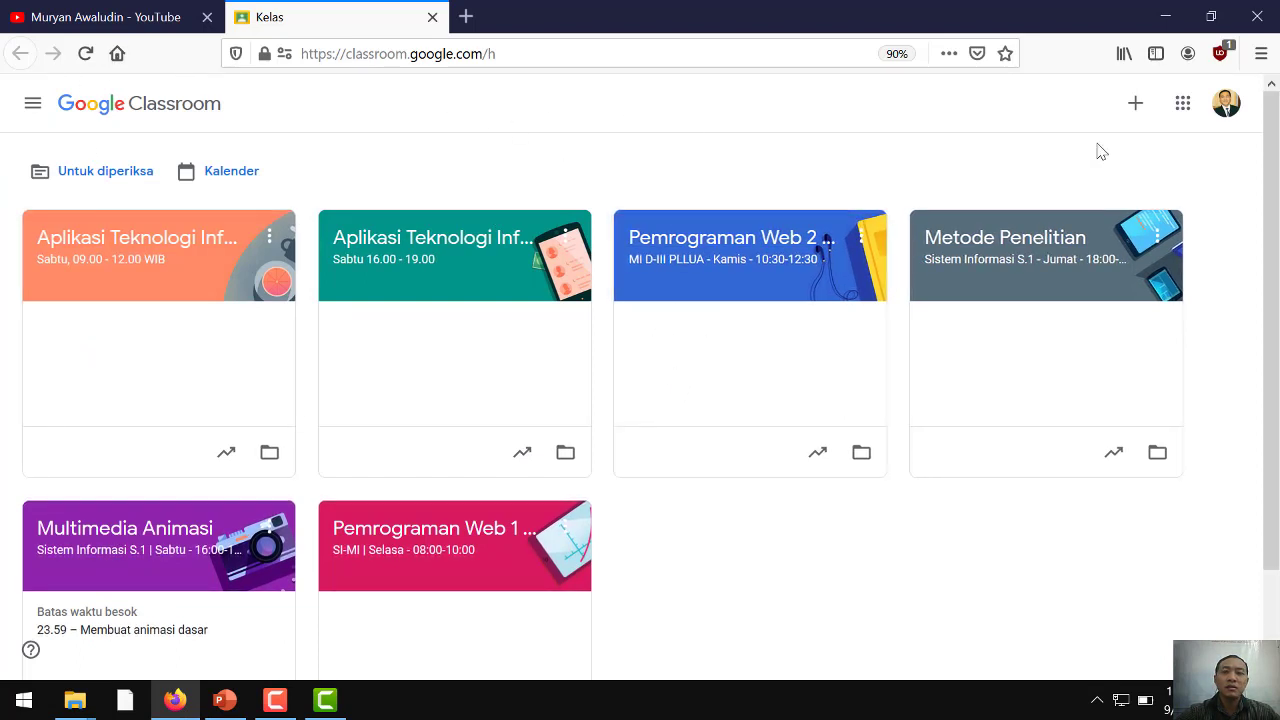
{"action": "left_click", "coordinate": [1134, 106]}
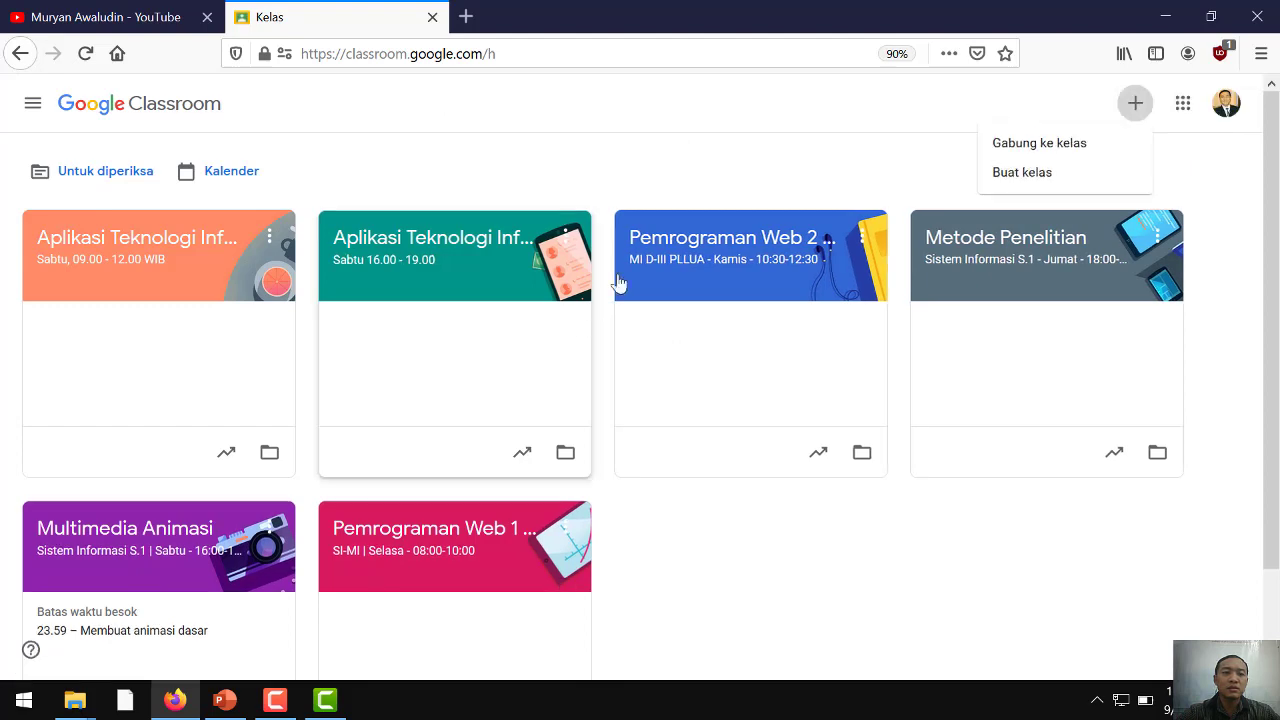
{"action": "left_click", "coordinate": [1036, 176]}
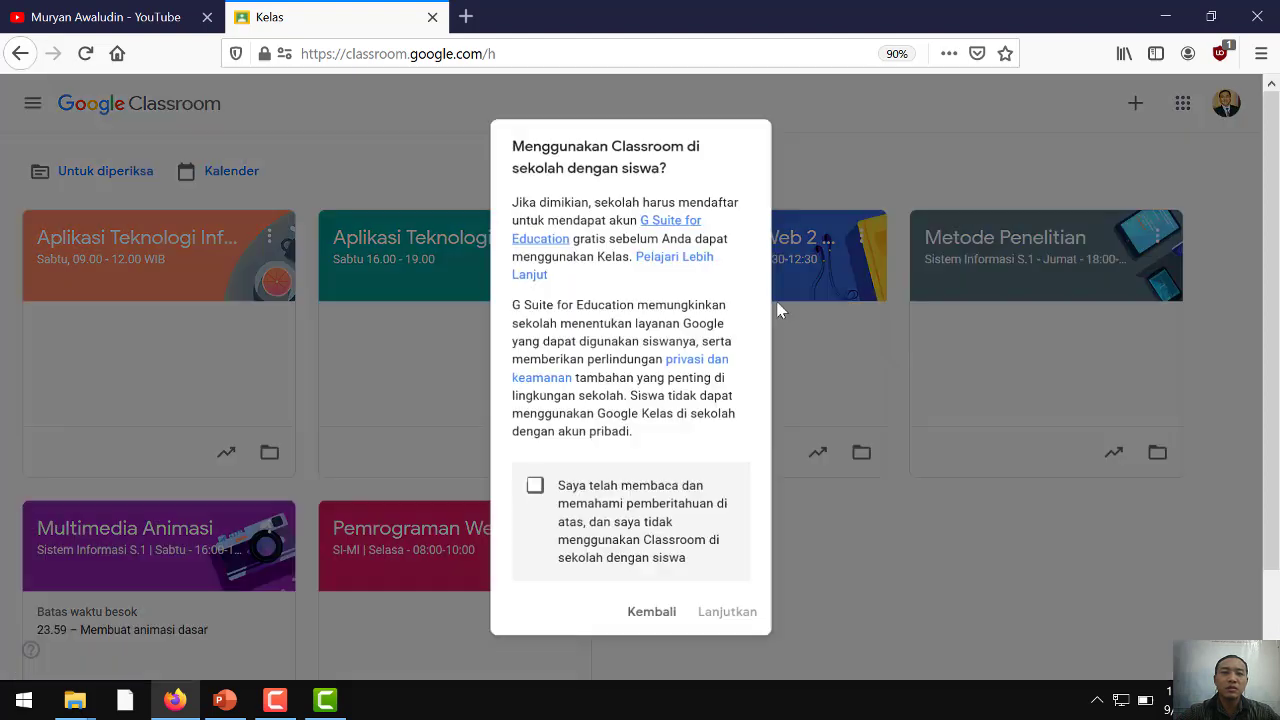
{"action": "left_click", "coordinate": [534, 488]}
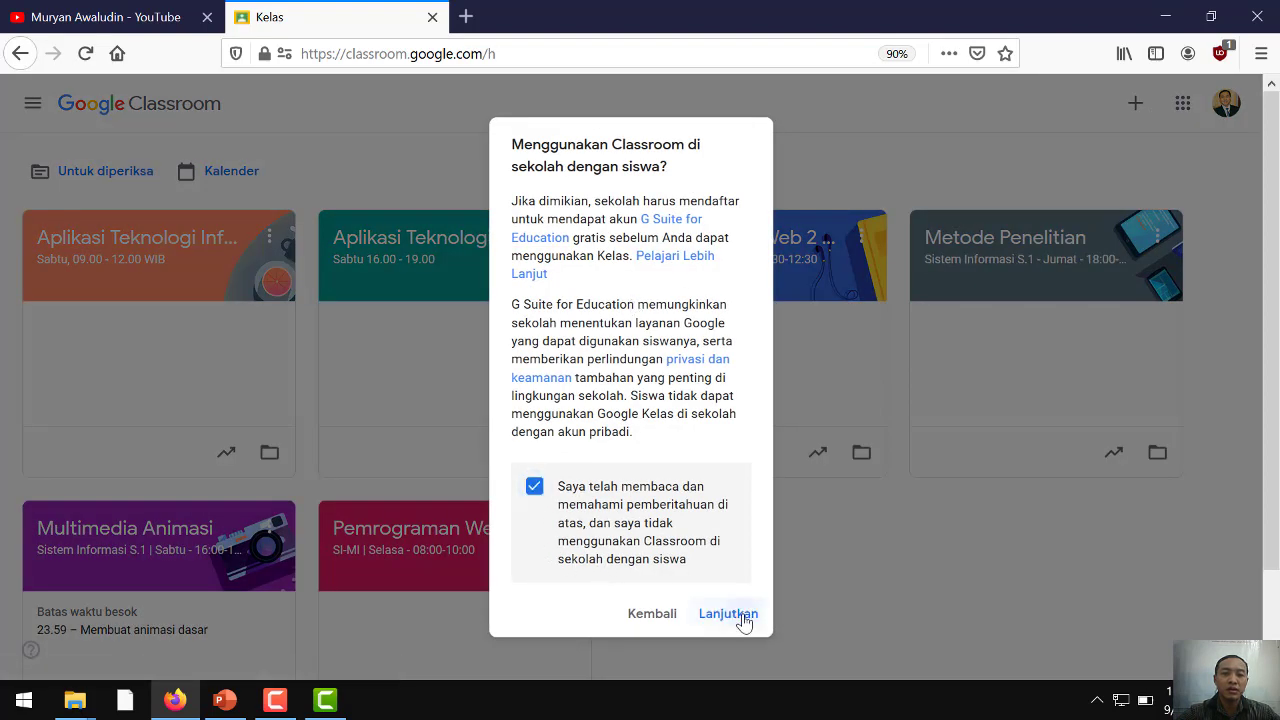
{"action": "left_click", "coordinate": [737, 612]}
Step: Enter Kuliah Online as the class name, section (Bagian), subject (Mata pelajaran) and room (Ruang), and create the class
{"action": "left_click", "coordinate": [489, 286]}
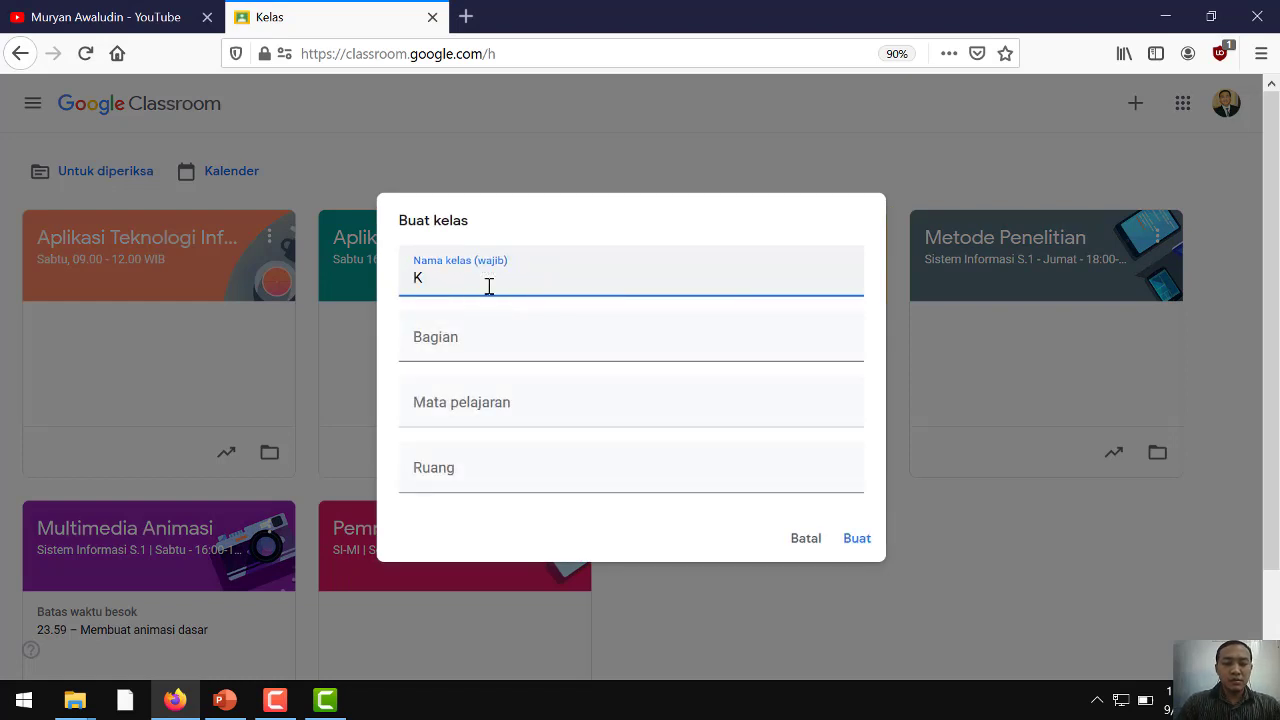
{"action": "key", "text": "BackSpace"}
{"action": "type", "text": "K"}
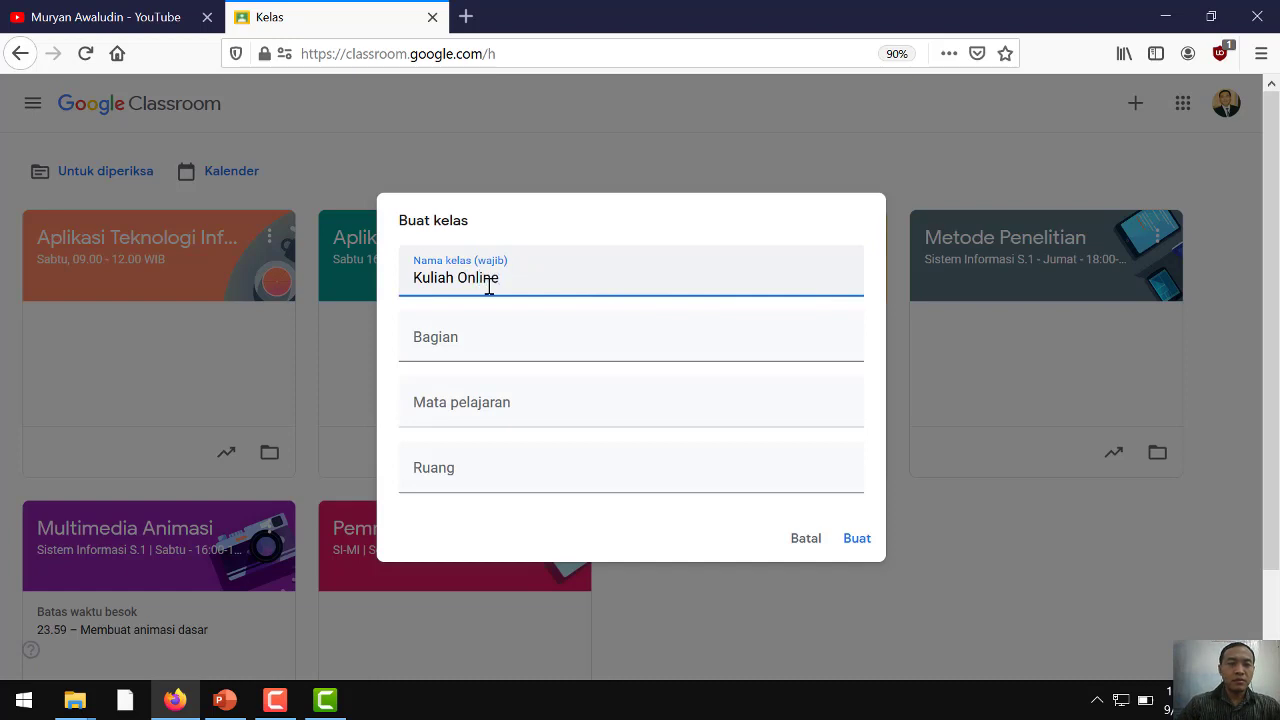
{"action": "left_click_drag", "start_coordinate": [520, 276], "coordinate": [146, 281]}
{"action": "key", "text": "ctrl+c"}
{"action": "left_click", "coordinate": [500, 340]}
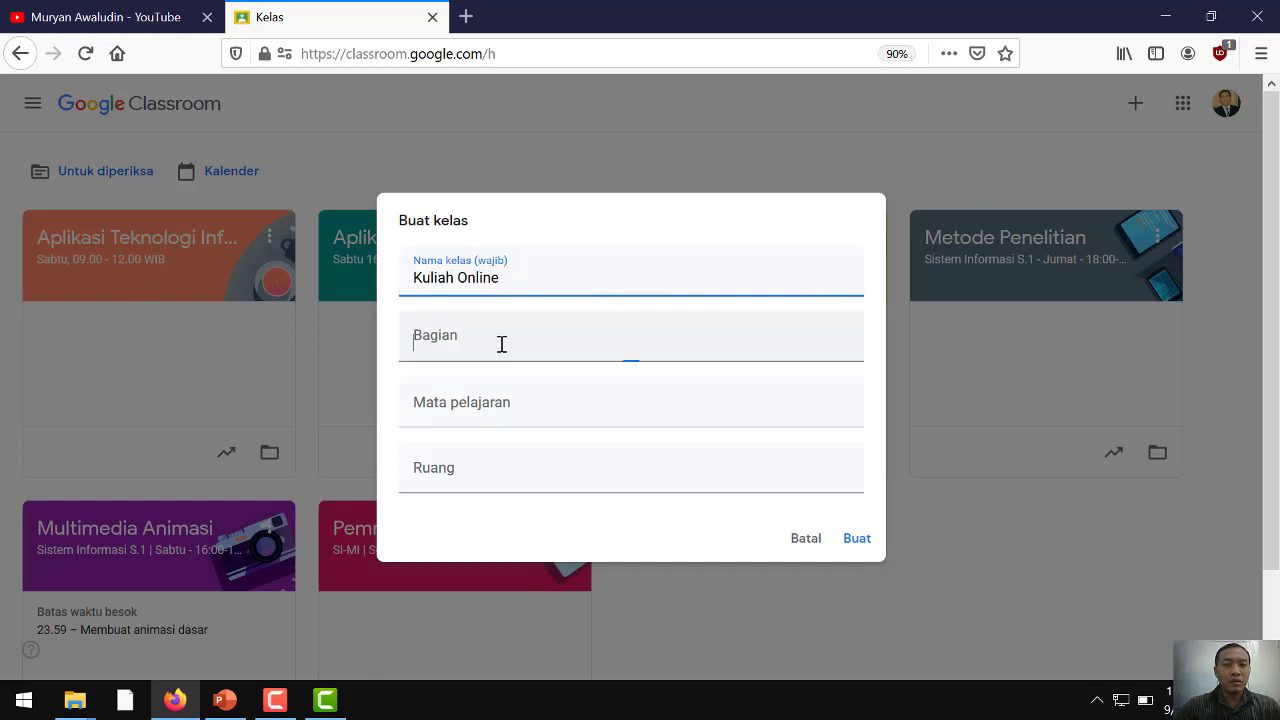
{"action": "key", "text": "ctrl+v"}
{"action": "left_click", "coordinate": [491, 407]}
{"action": "key", "text": "ctrl+v"}
{"action": "left_click", "coordinate": [481, 475]}
{"action": "key", "text": "ctrl+v"}
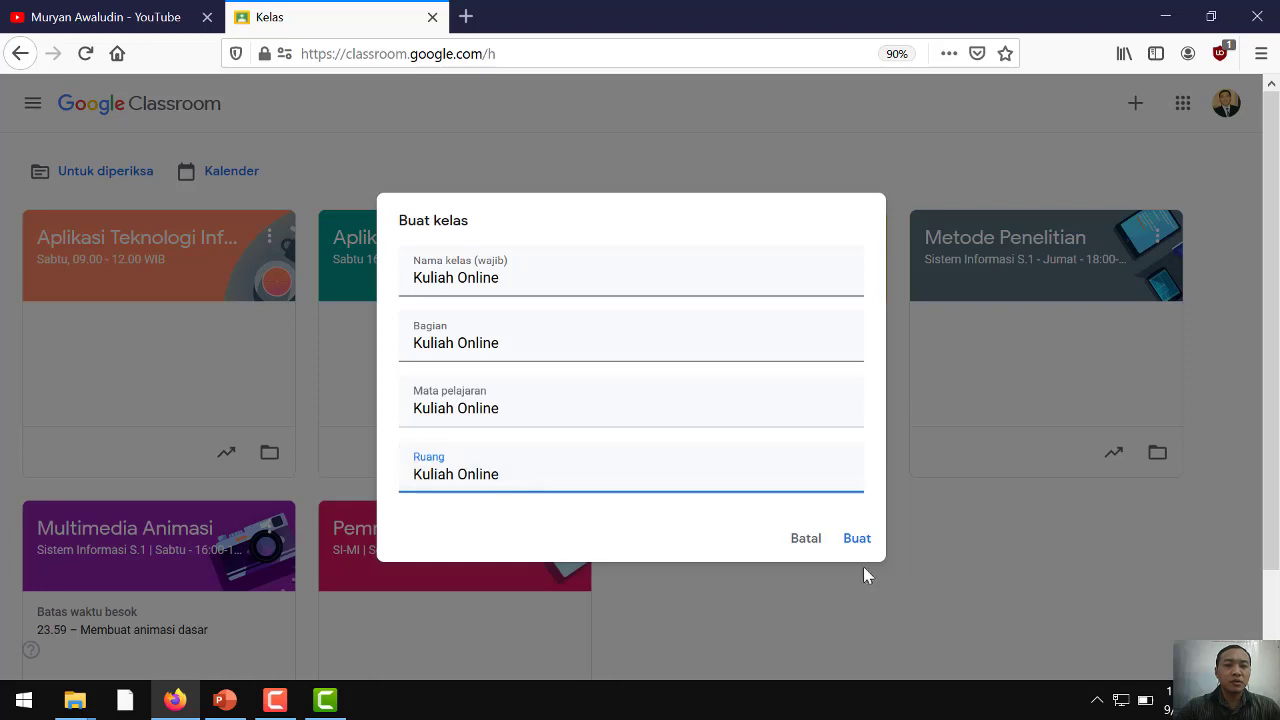
{"action": "left_click", "coordinate": [857, 538]}
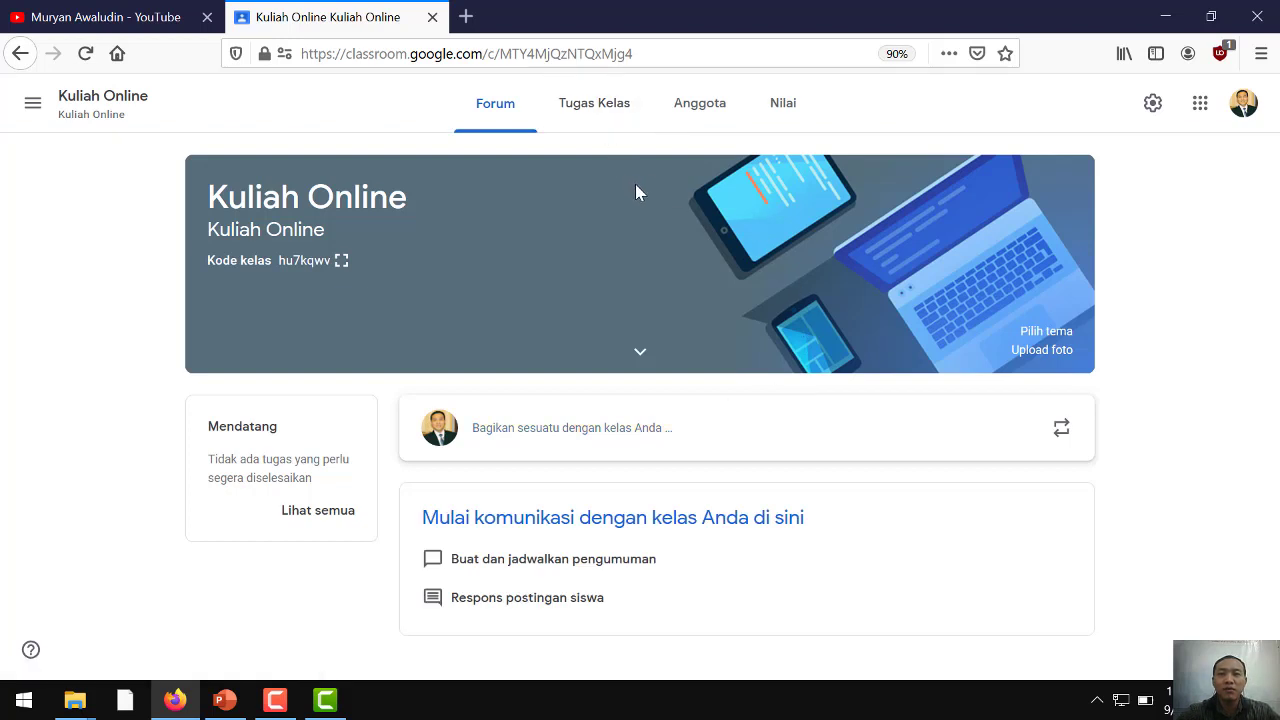
{"action": "left_click", "coordinate": [600, 114]}
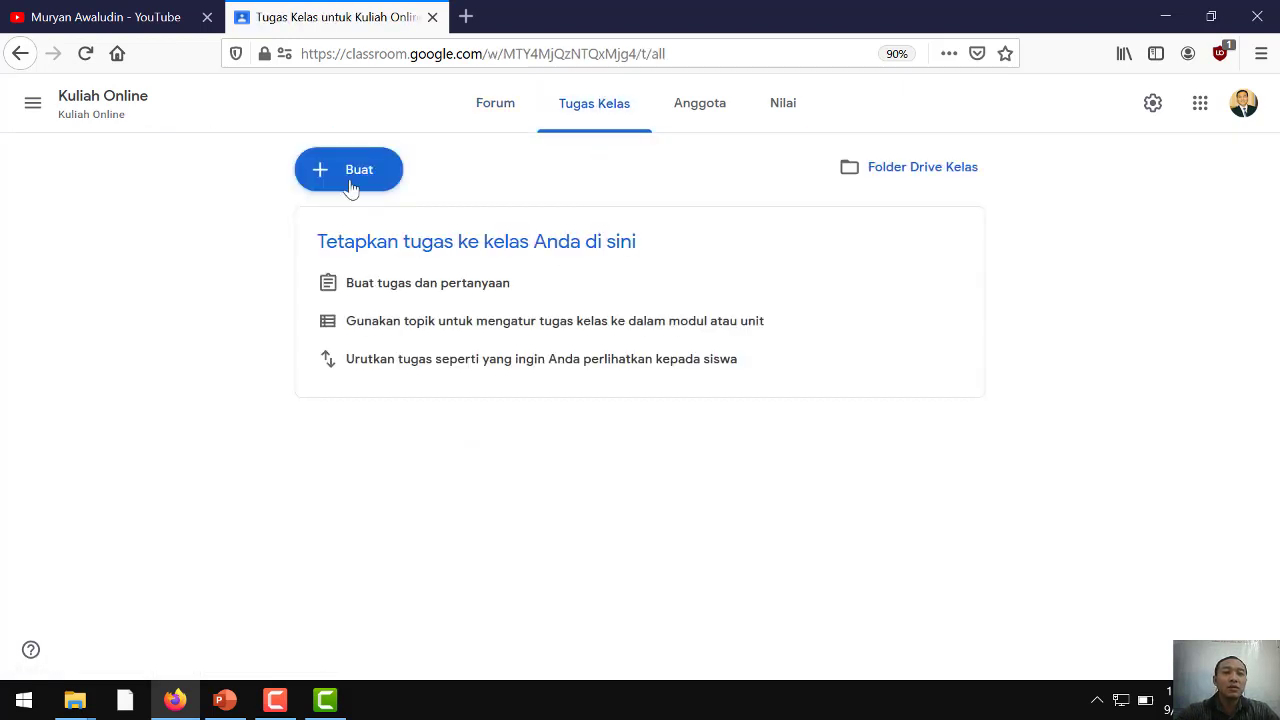
{"action": "left_click", "coordinate": [350, 186]}
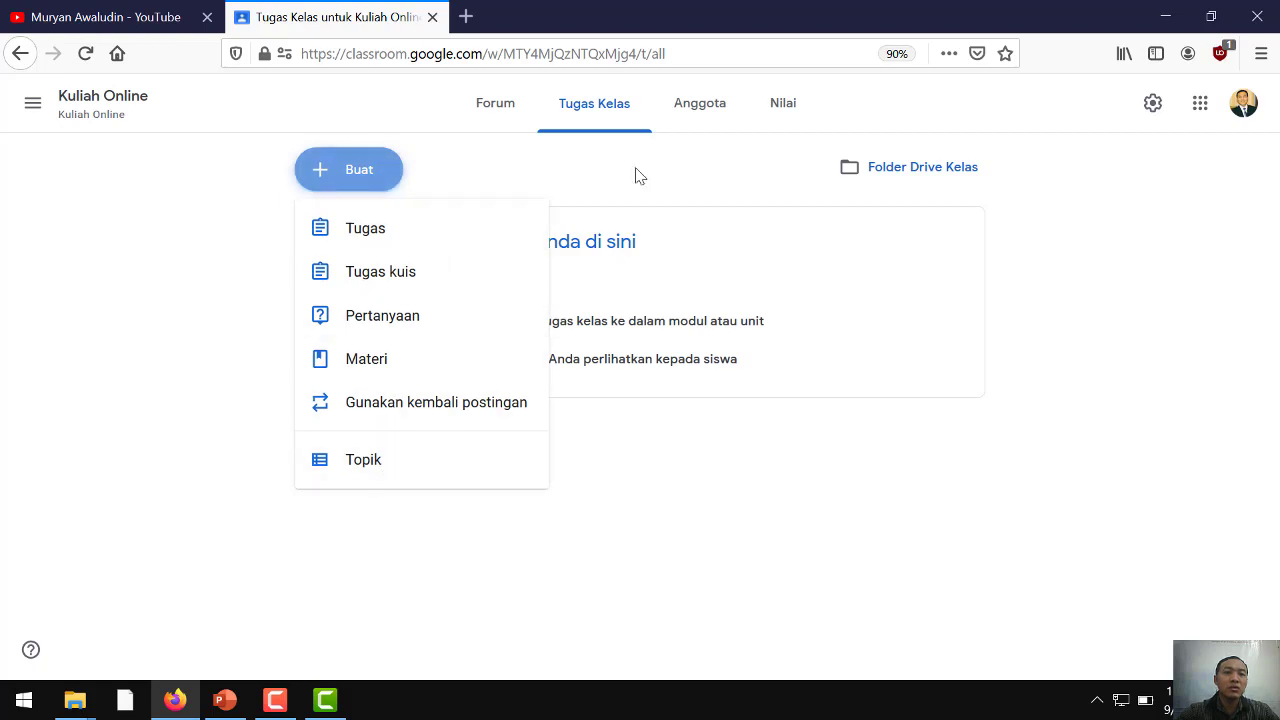
{"action": "left_click", "coordinate": [500, 106]}
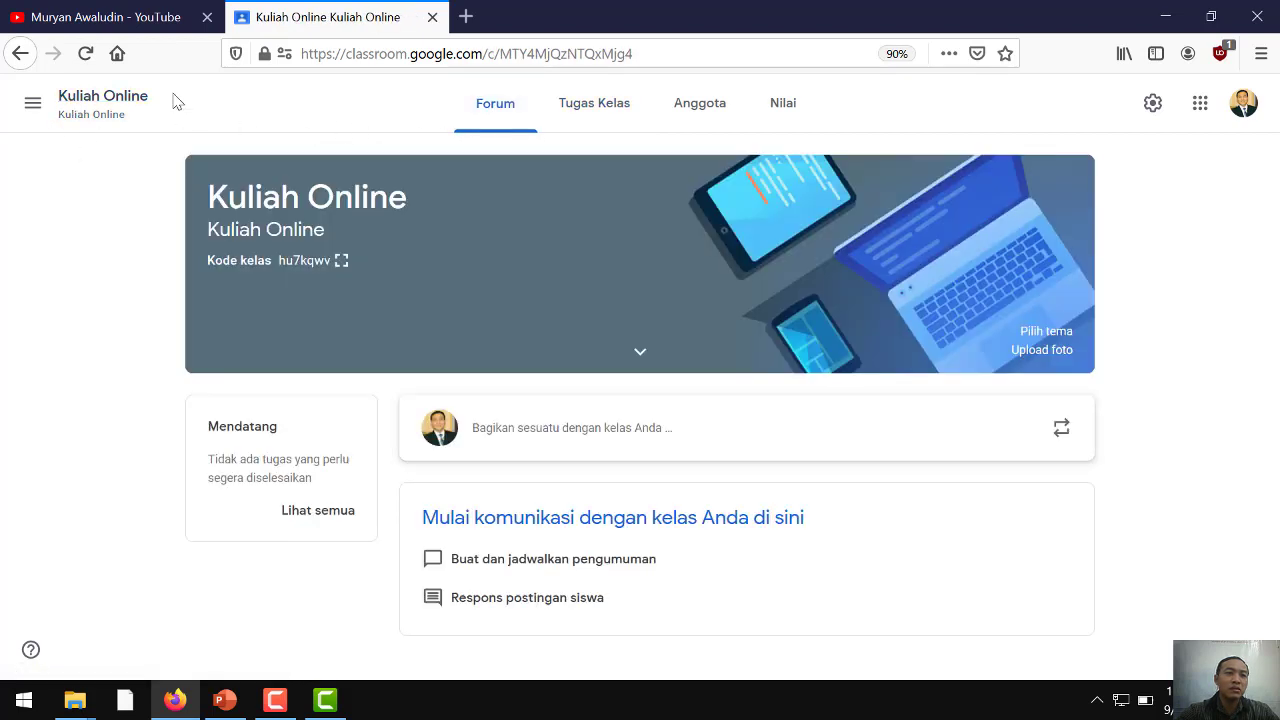
Step: Add a topic named Materi to the classwork of the Kuliah Online class
{"action": "left_click", "coordinate": [605, 118]}
{"action": "left_click", "coordinate": [372, 182]}
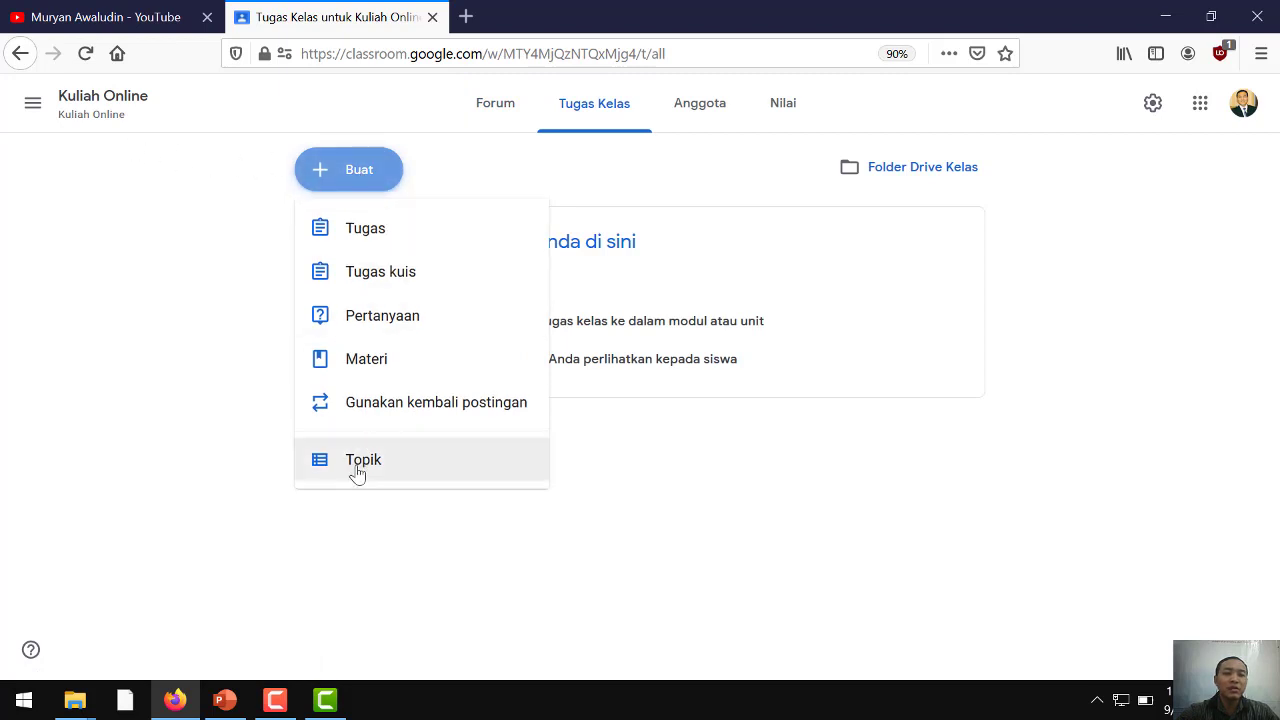
{"action": "left_click", "coordinate": [378, 468]}
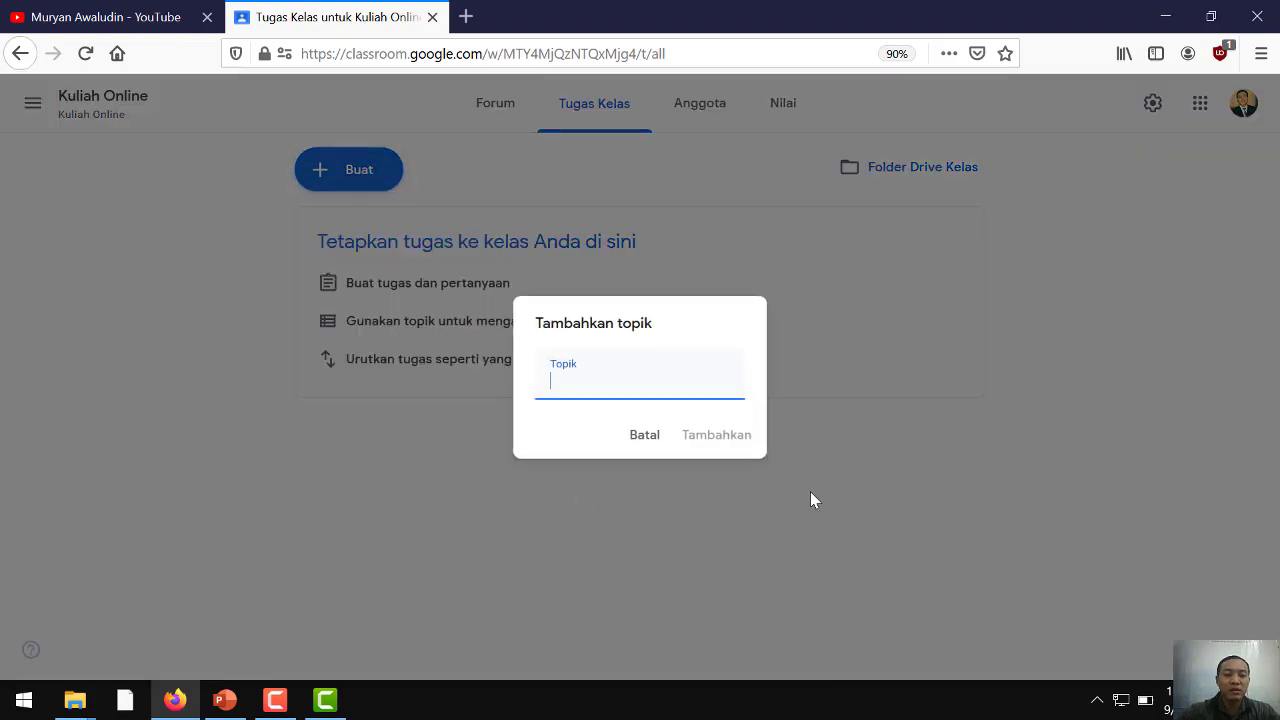
{"action": "type", "text": "Materi"}
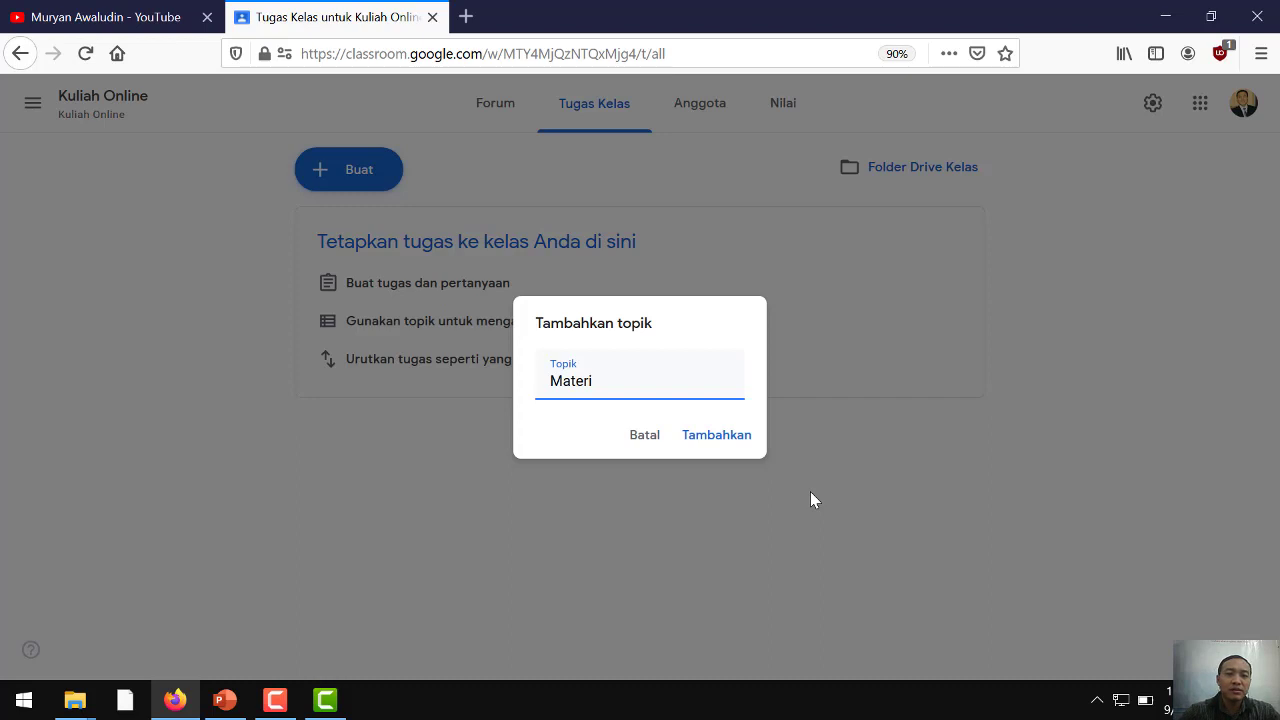
{"action": "left_click", "coordinate": [753, 449]}
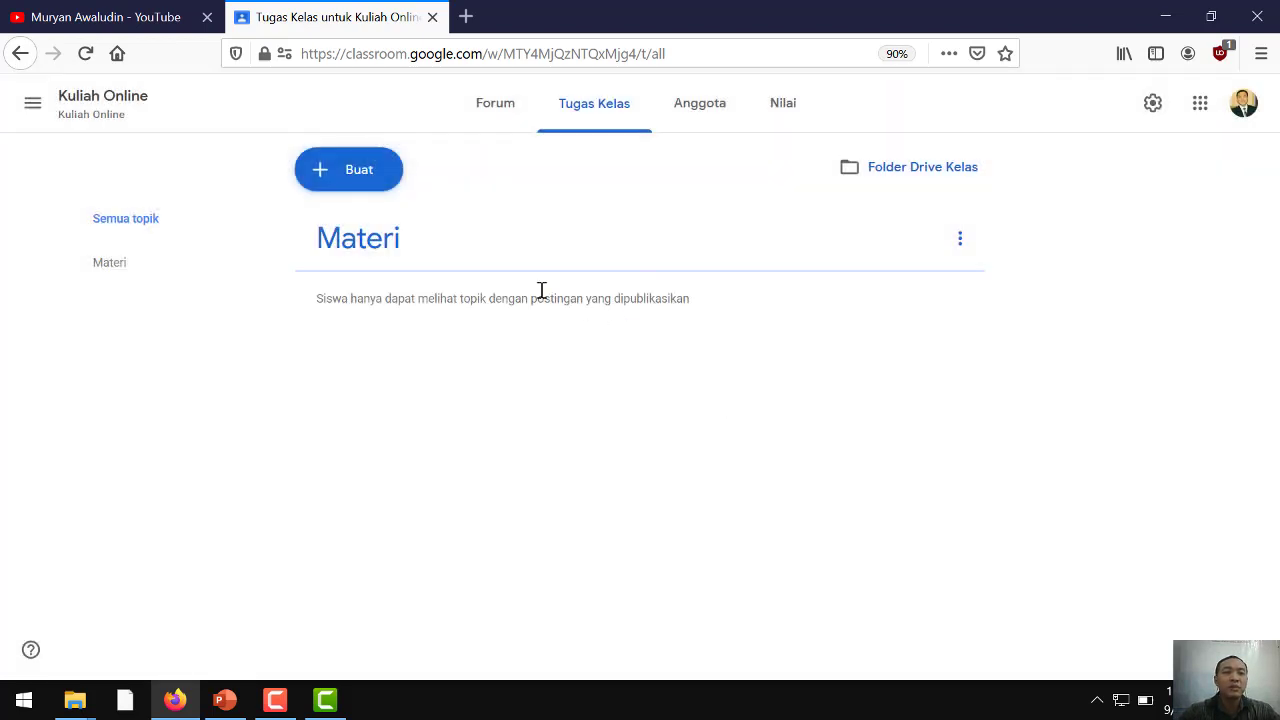
Step: Add a second classwork topic named Absensi, and view the Materi topic before returning to all topics
{"action": "left_click", "coordinate": [367, 180]}
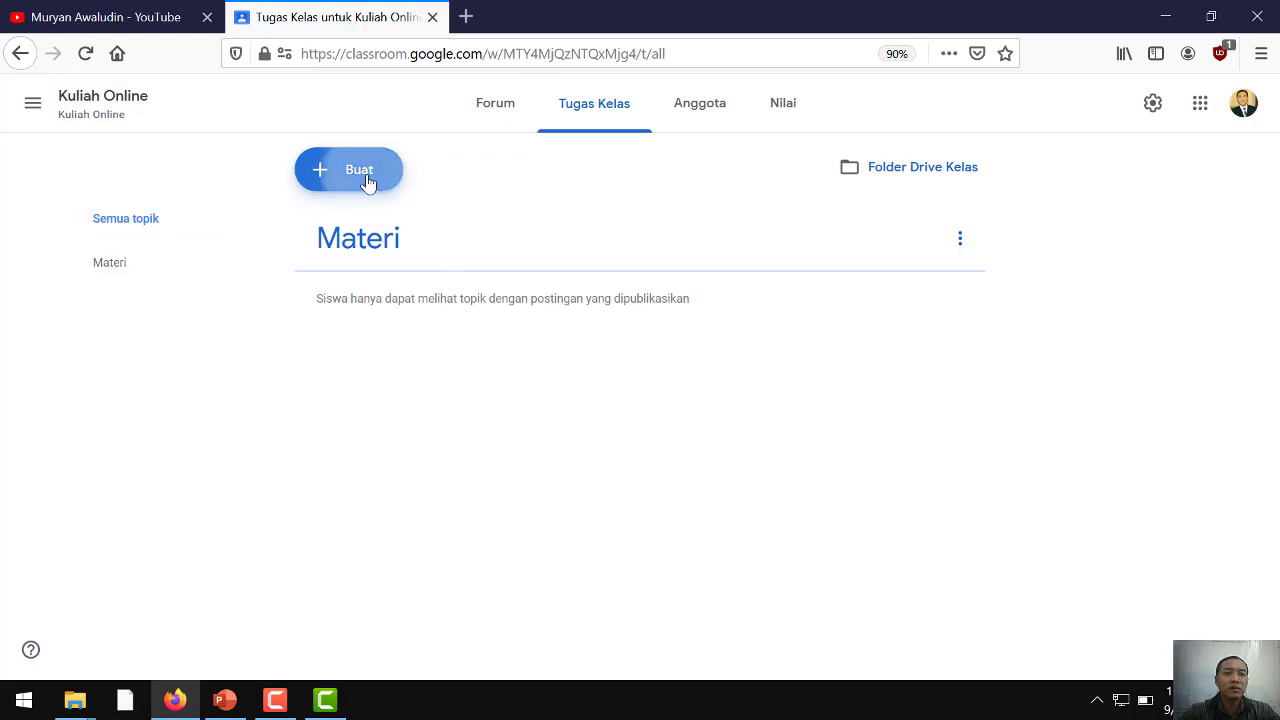
{"action": "left_click", "coordinate": [380, 476]}
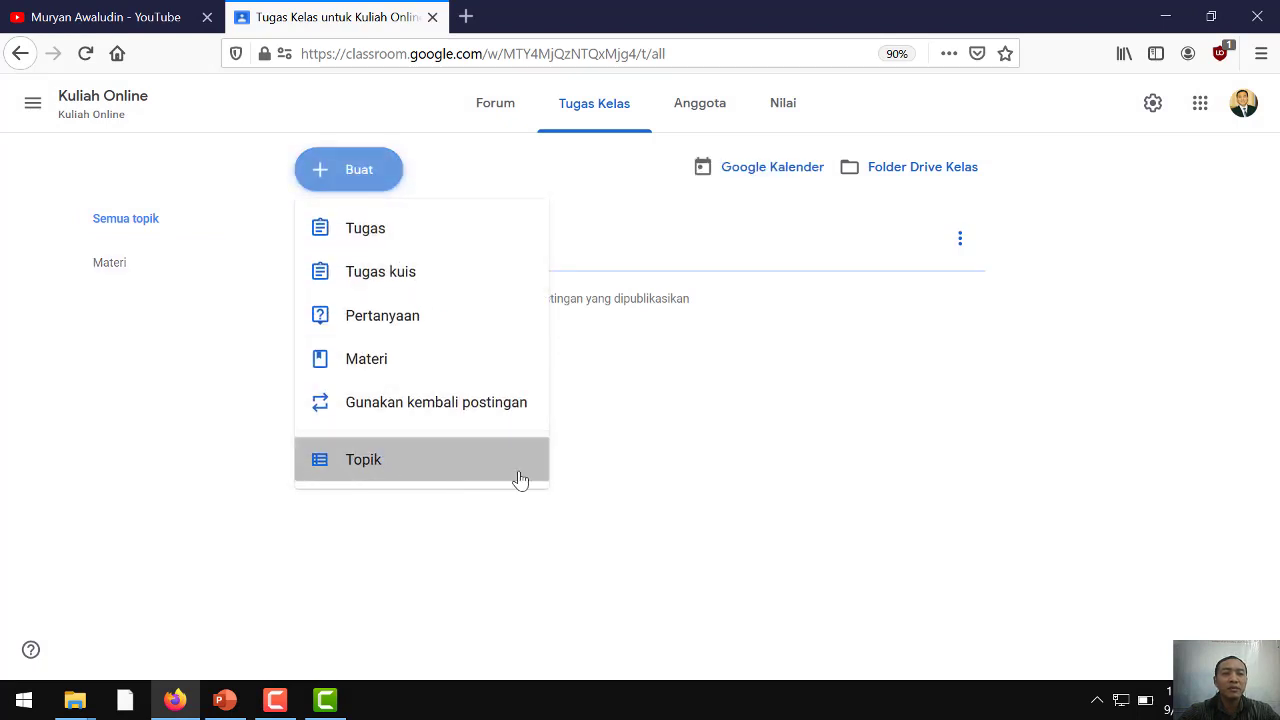
{"action": "type", "text": "Absensi"}
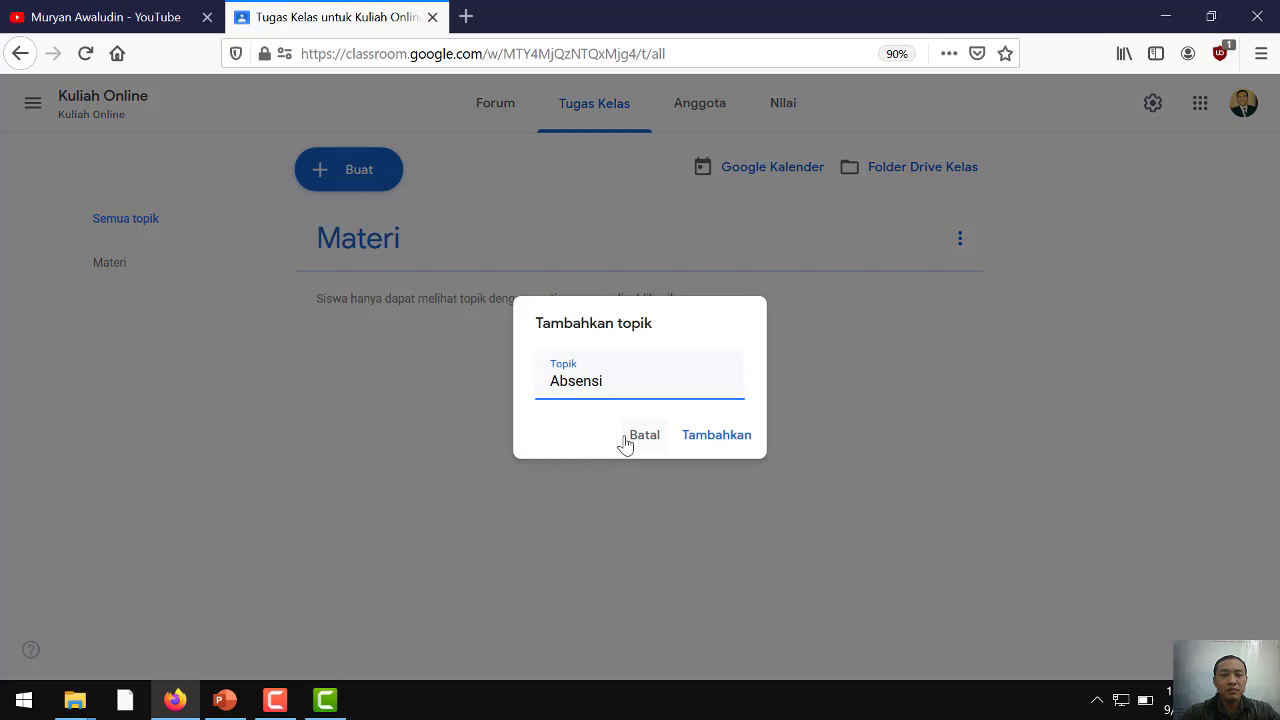
{"action": "left_click", "coordinate": [705, 435]}
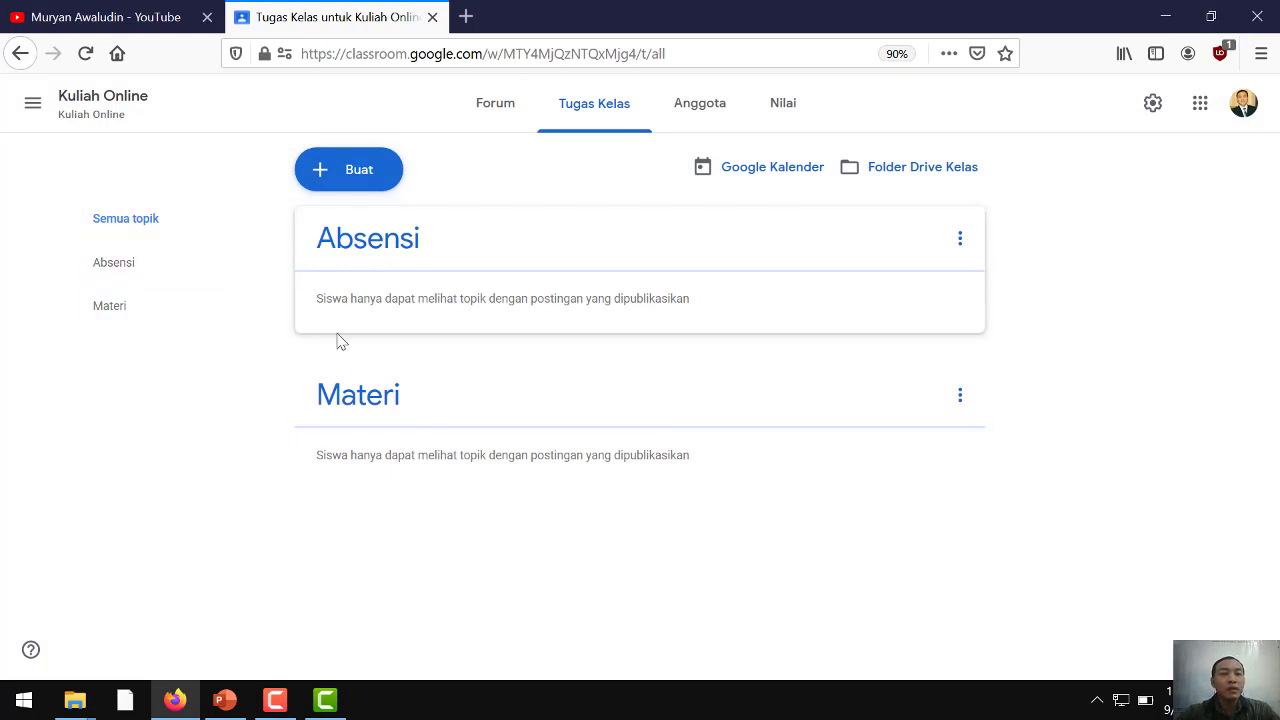
{"action": "left_click", "coordinate": [142, 308]}
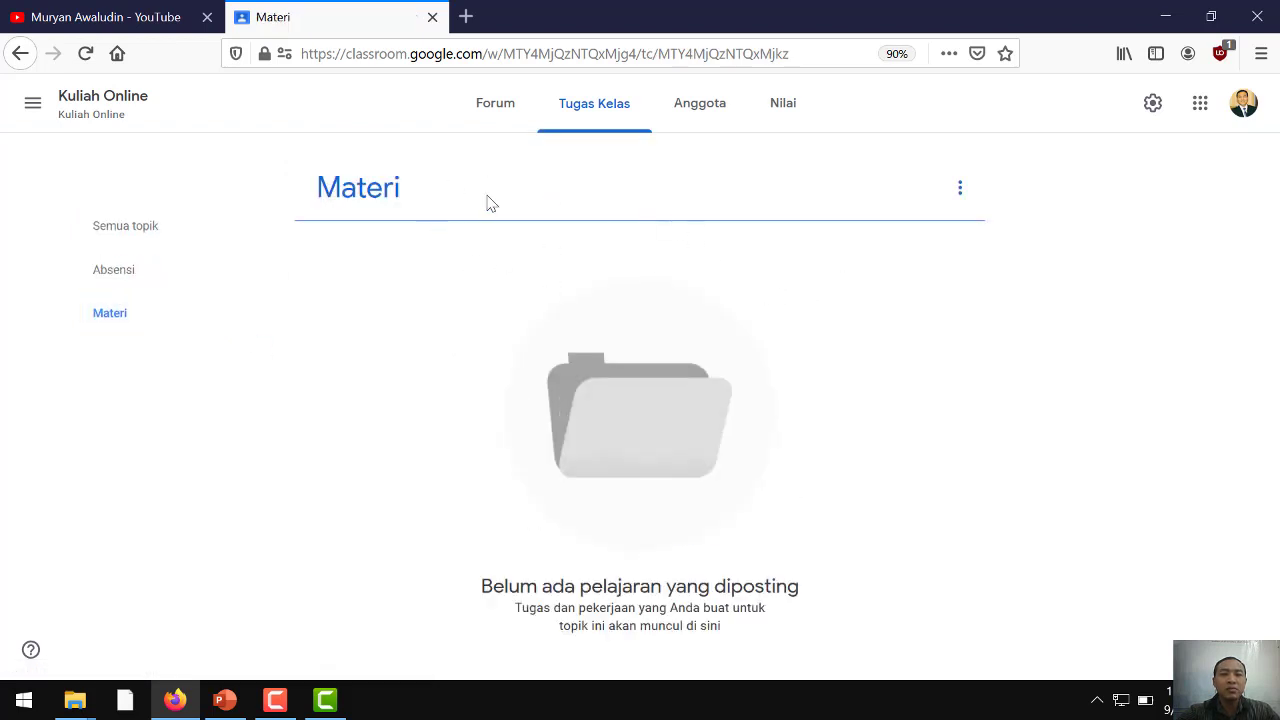
{"action": "left_click", "coordinate": [133, 227]}
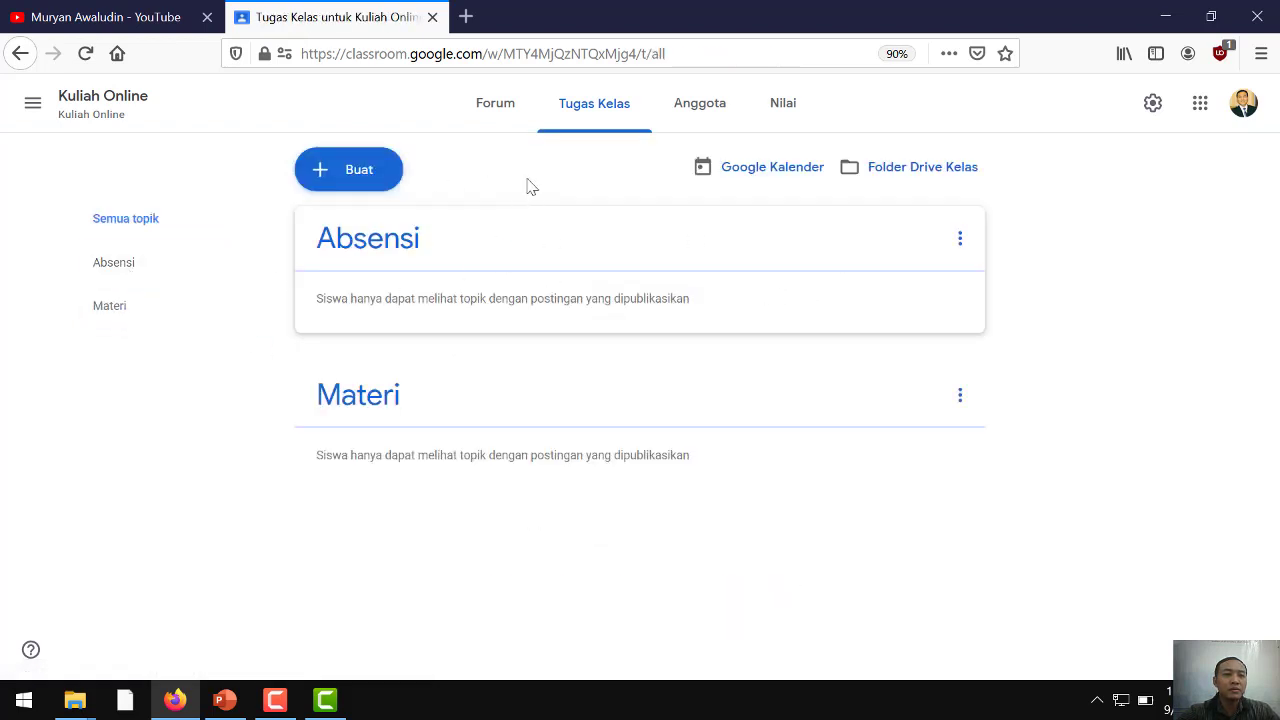
Step: Create a new class material and title it Pengenalan Metode Penelitian
{"action": "left_click", "coordinate": [357, 170]}
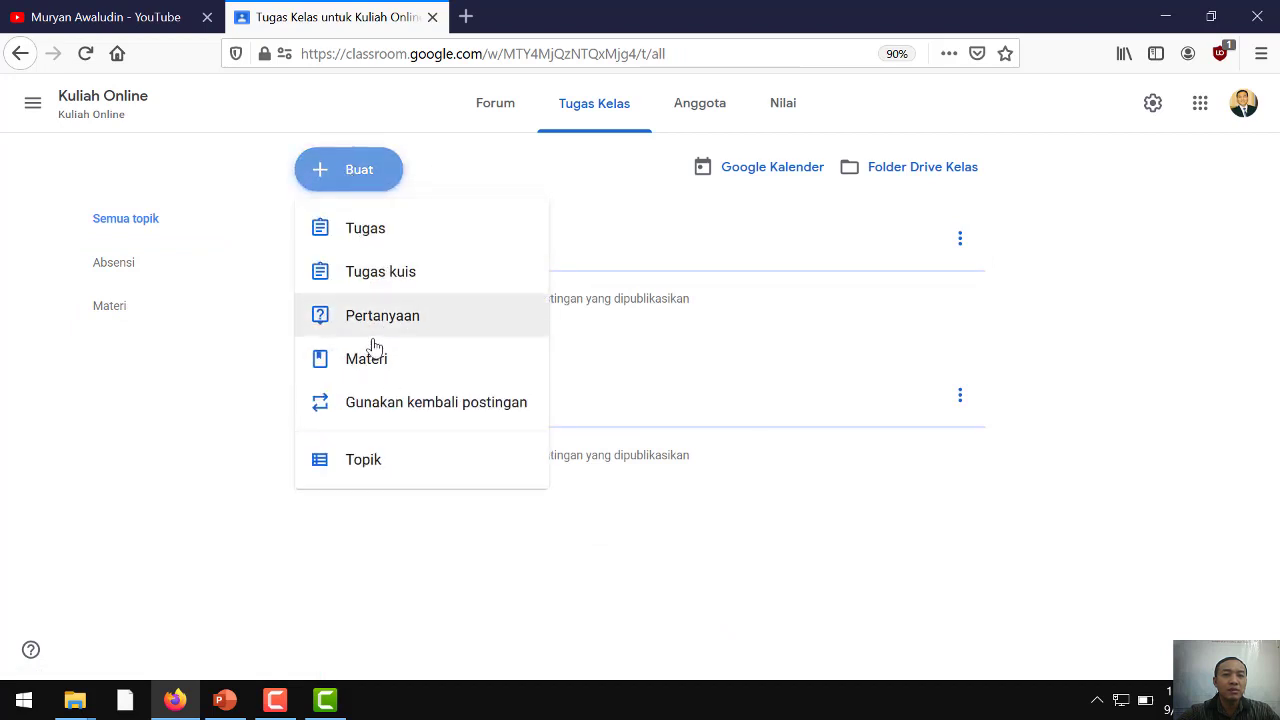
{"action": "left_click", "coordinate": [408, 364]}
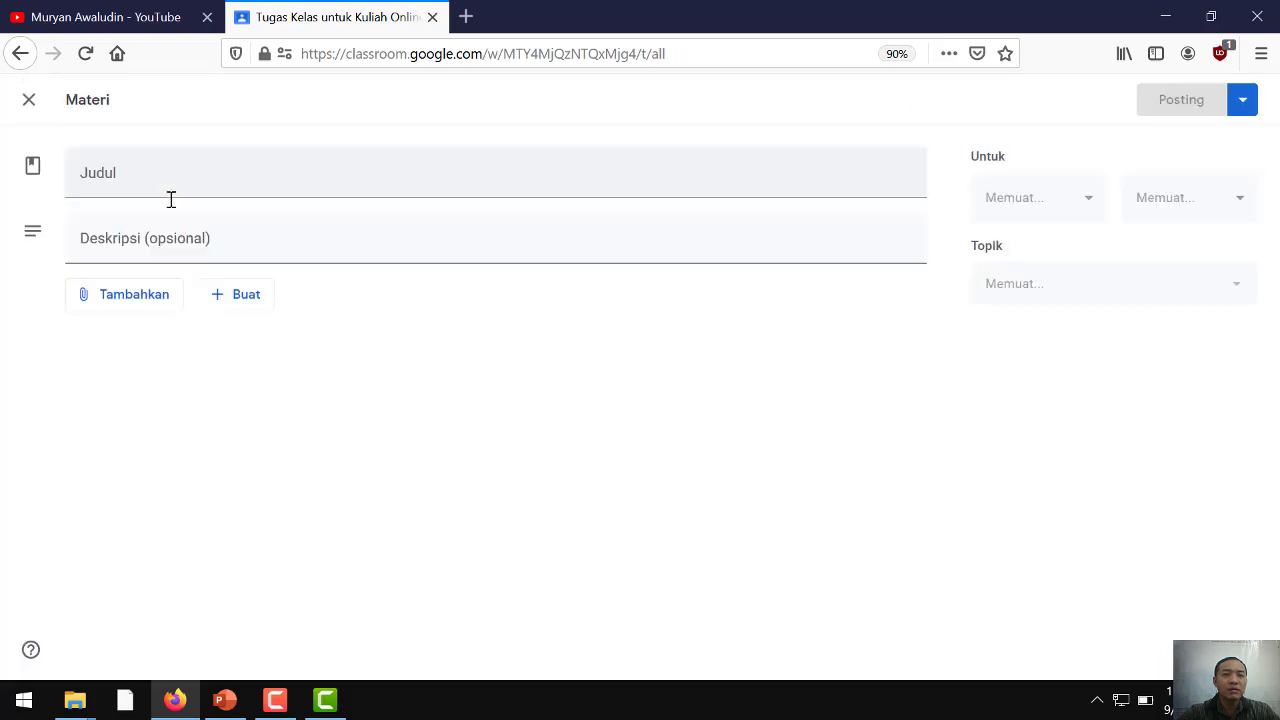
{"action": "type", "text": "Perte"}
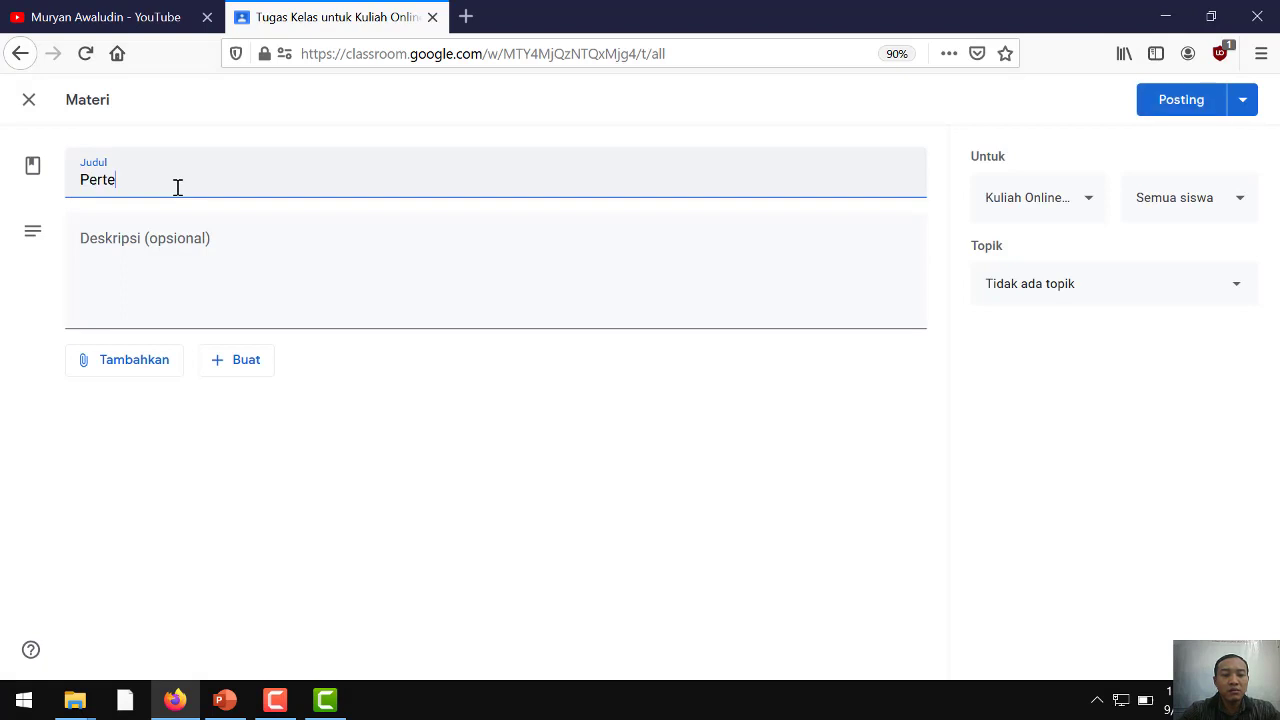
{"action": "type", "text": "muan Pertam"}
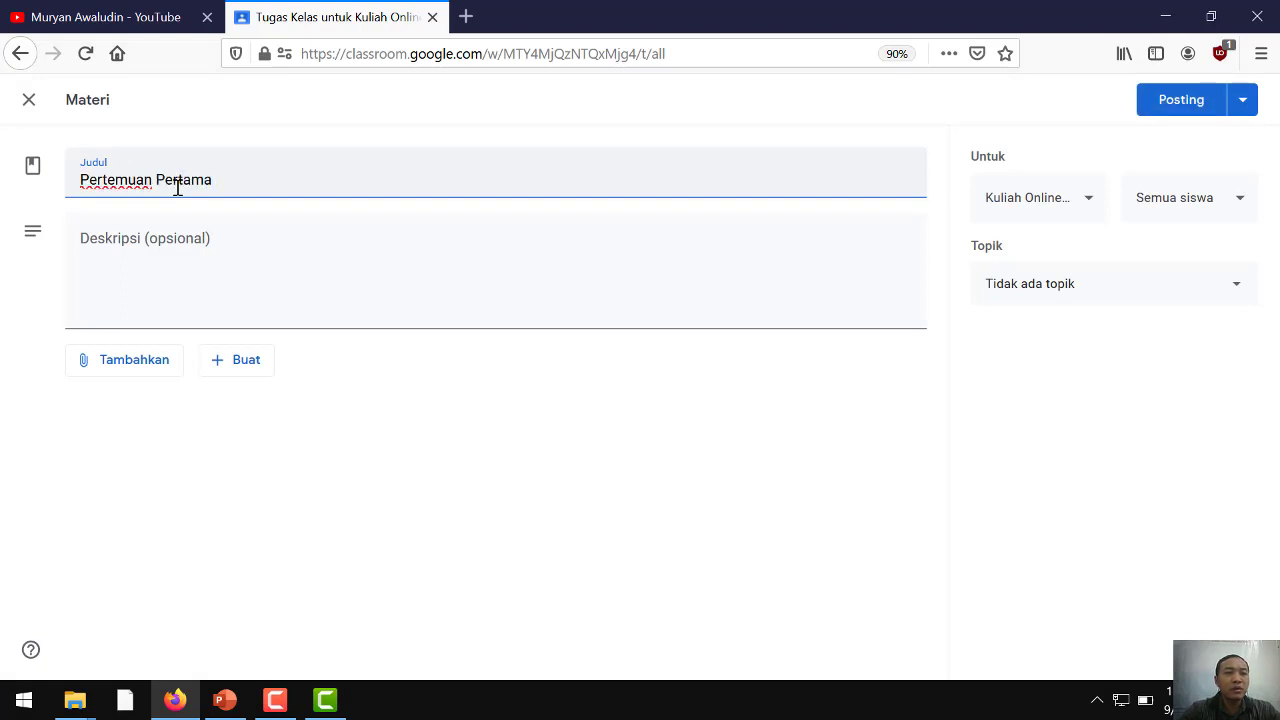
{"action": "type", "text": "a"}
{"action": "key", "text": "ctrl+a"}
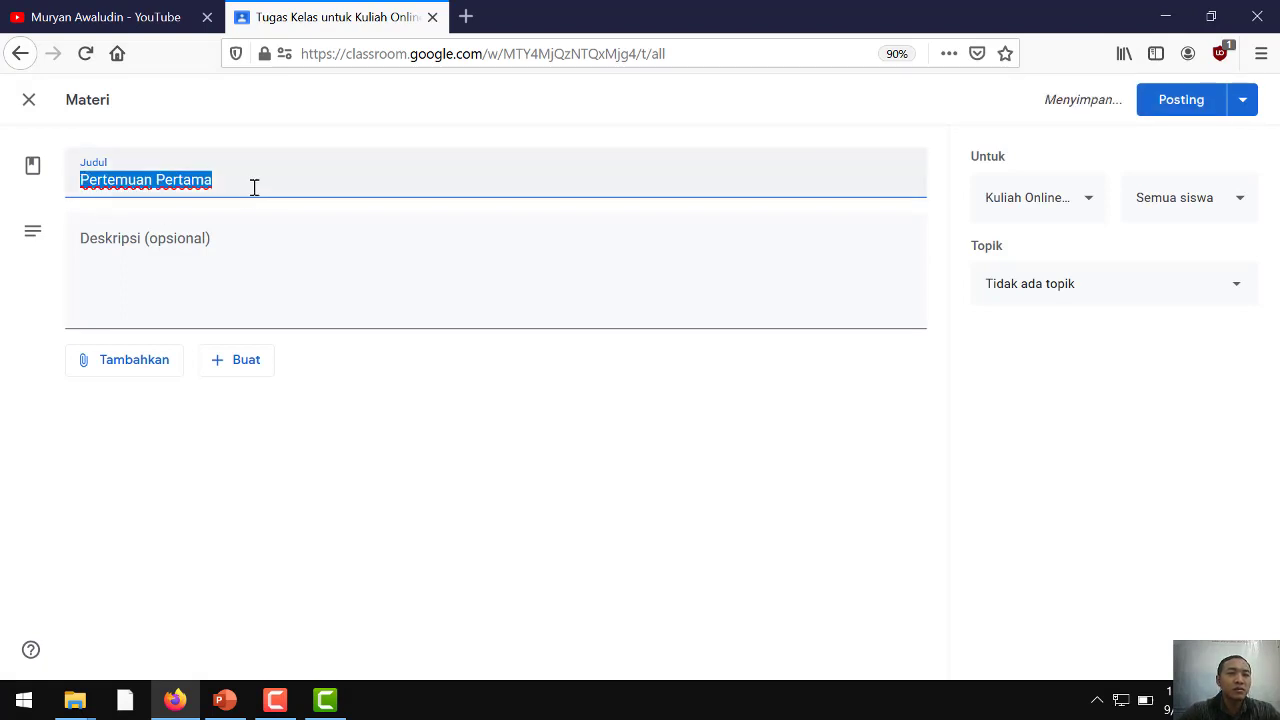
{"action": "left_click", "coordinate": [254, 189]}
{"action": "key", "text": "ctrl+a"}
{"action": "type", "text": "Pengenal"}
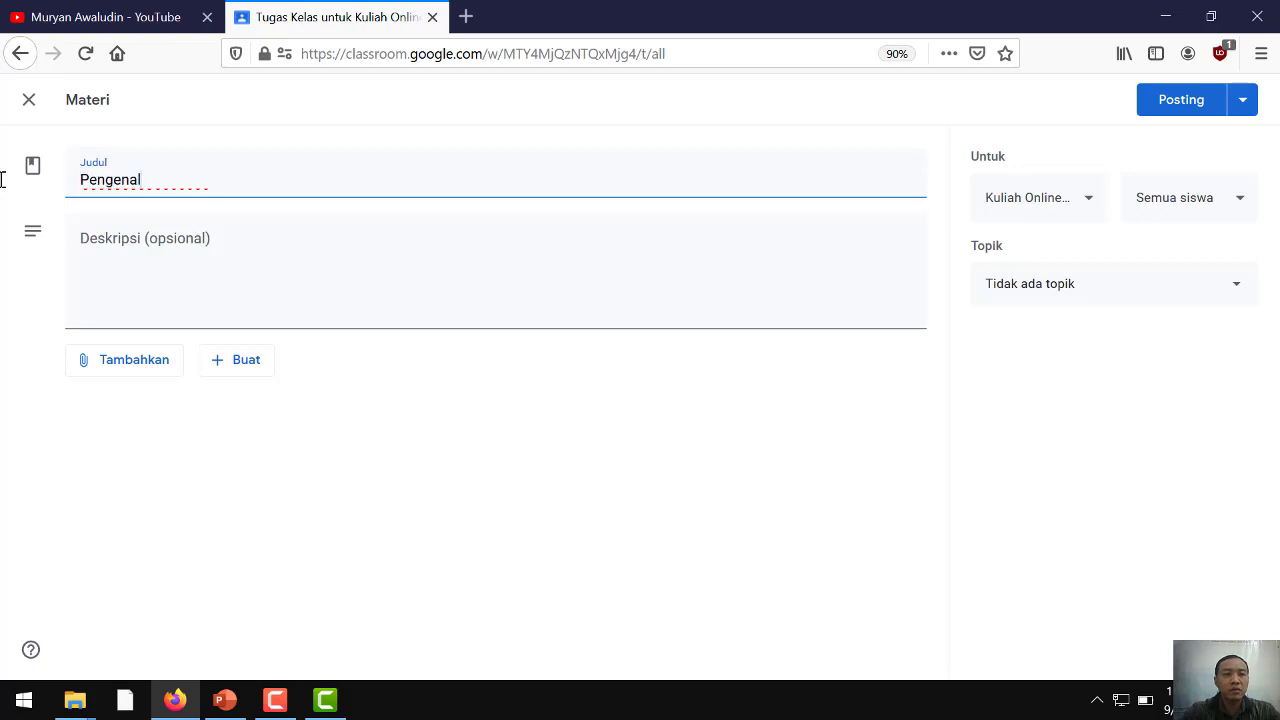
{"action": "type", "text": "an Mt"}
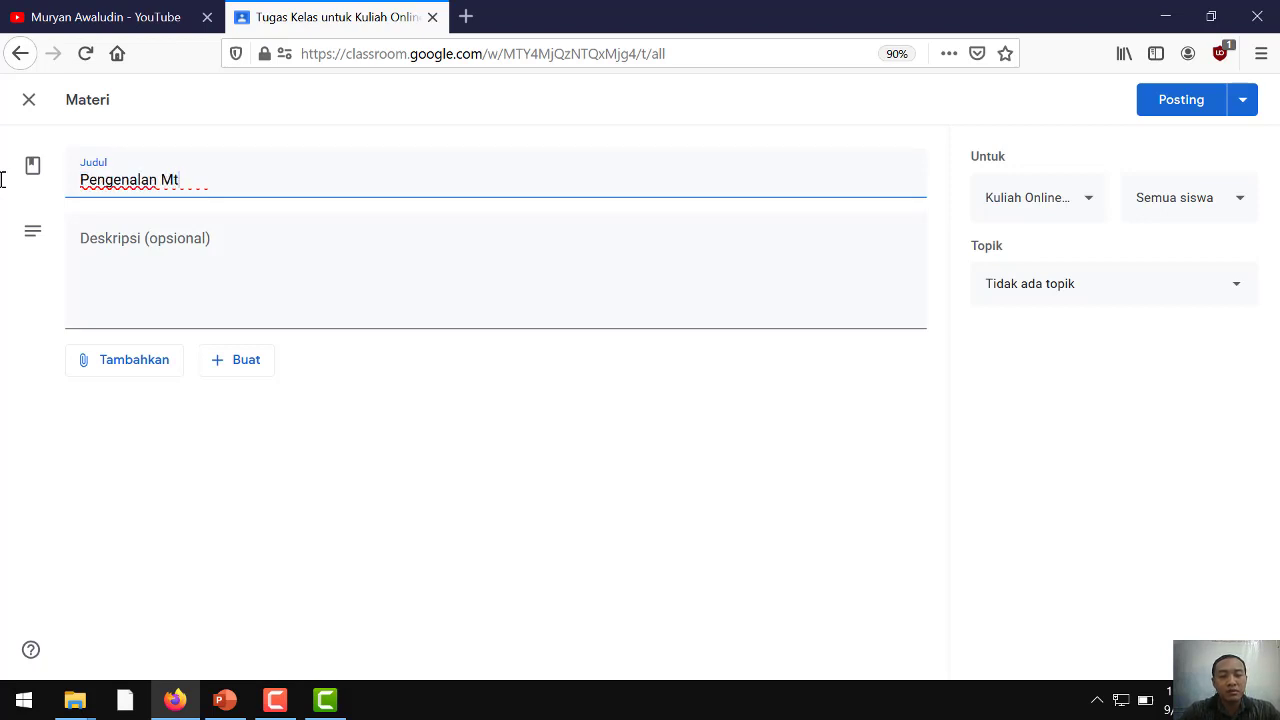
{"action": "type", "text": "tode Penelitian"}
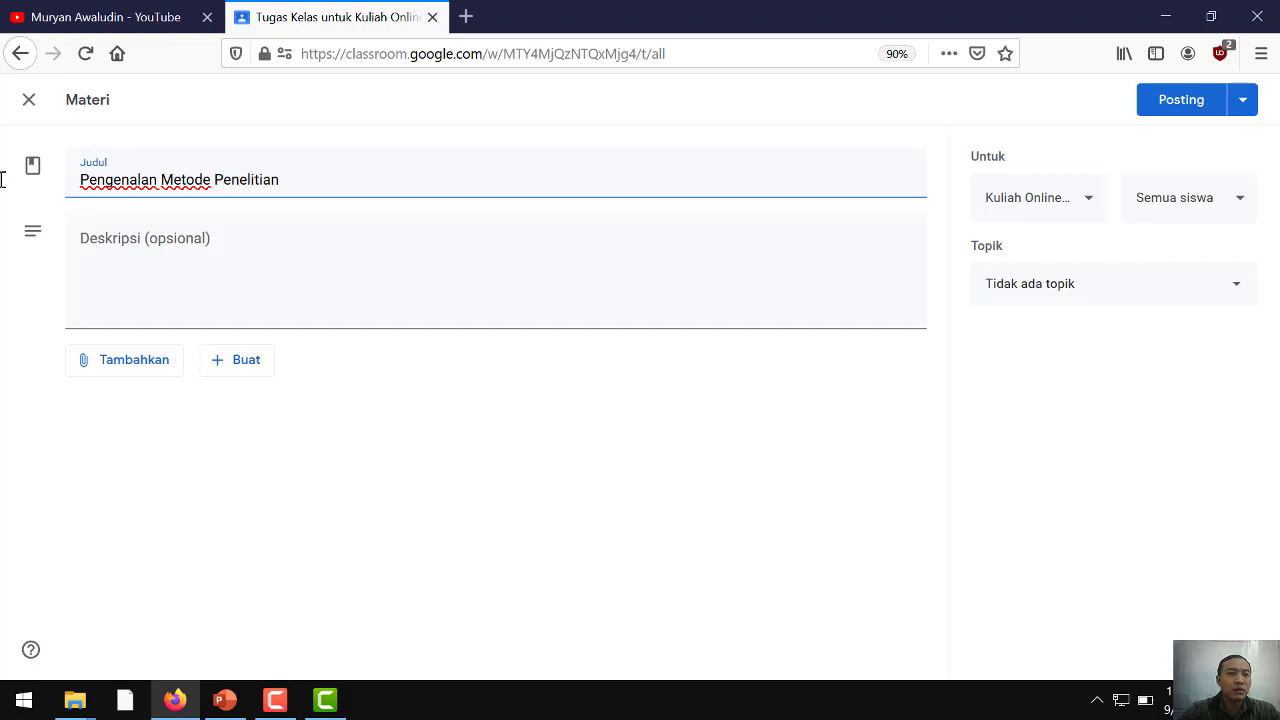
Step: Enter the description "Pertemua Pertama, Kelas Online Semester 5" and assign the material to the Materi topic
{"action": "key", "text": "Tab"}
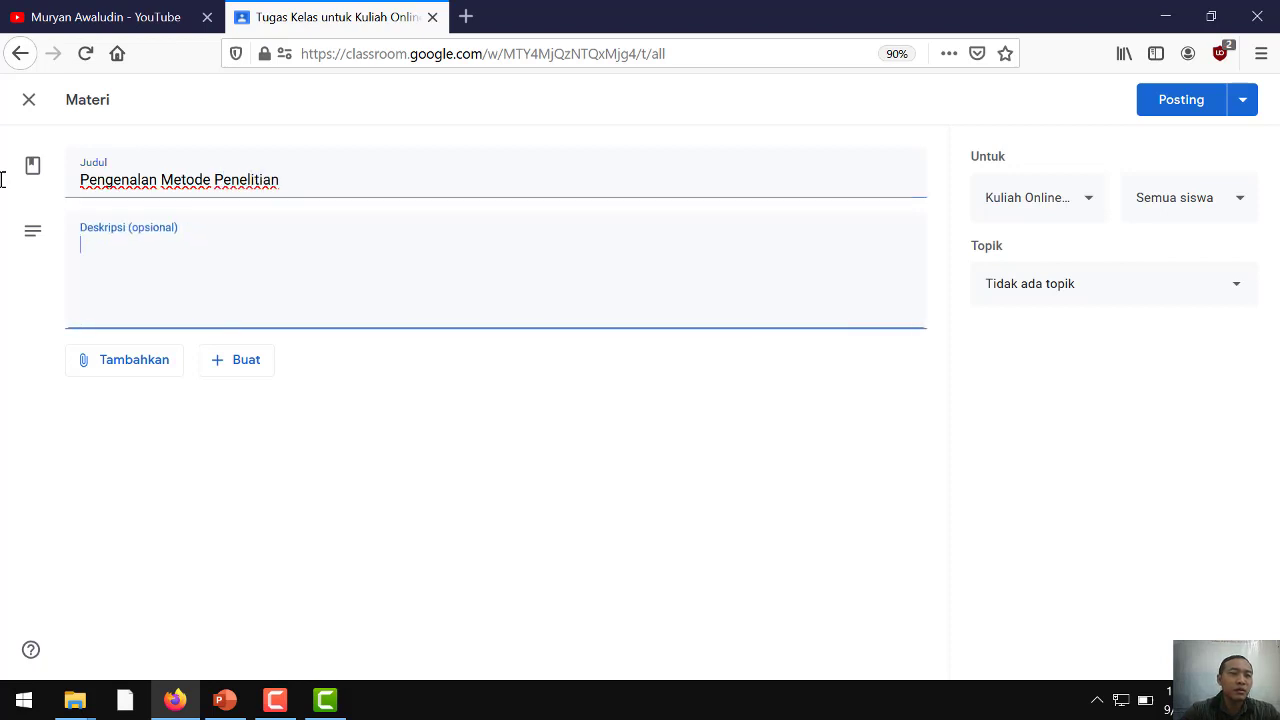
{"action": "type", "text": "Pertemua Pertama"}
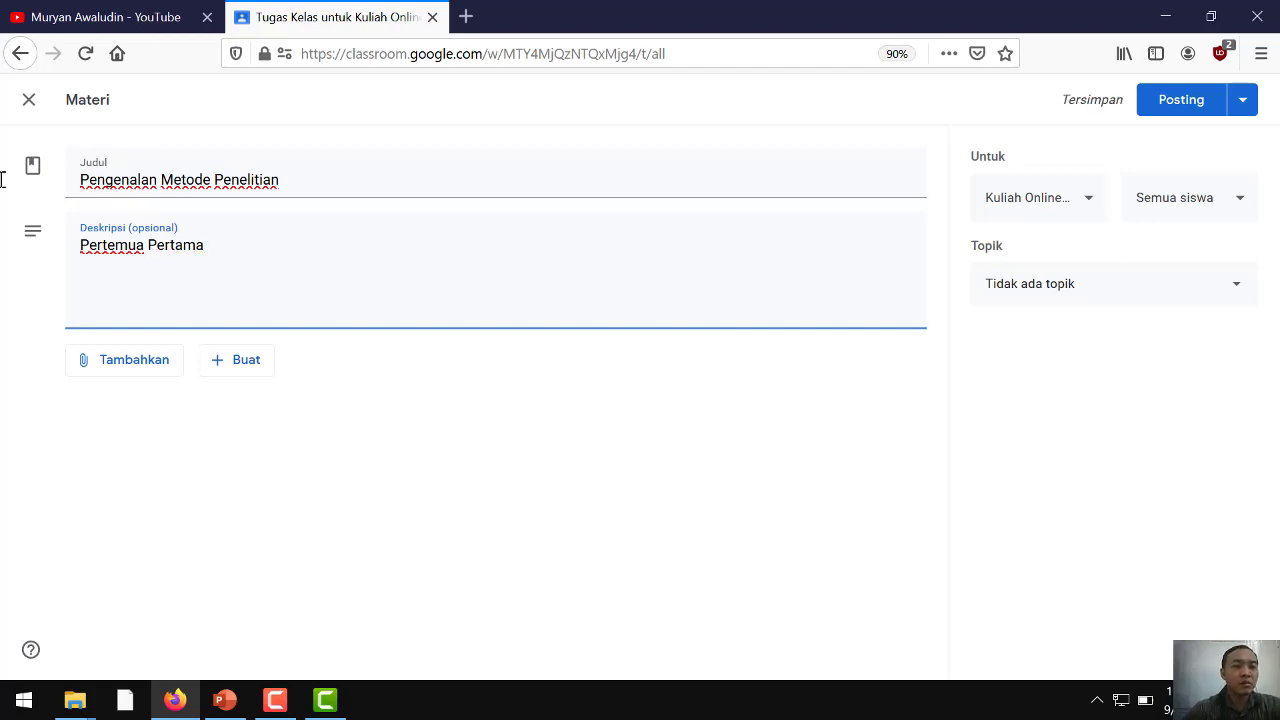
{"action": "type", "text": ", Kelas Online Semester 5"}
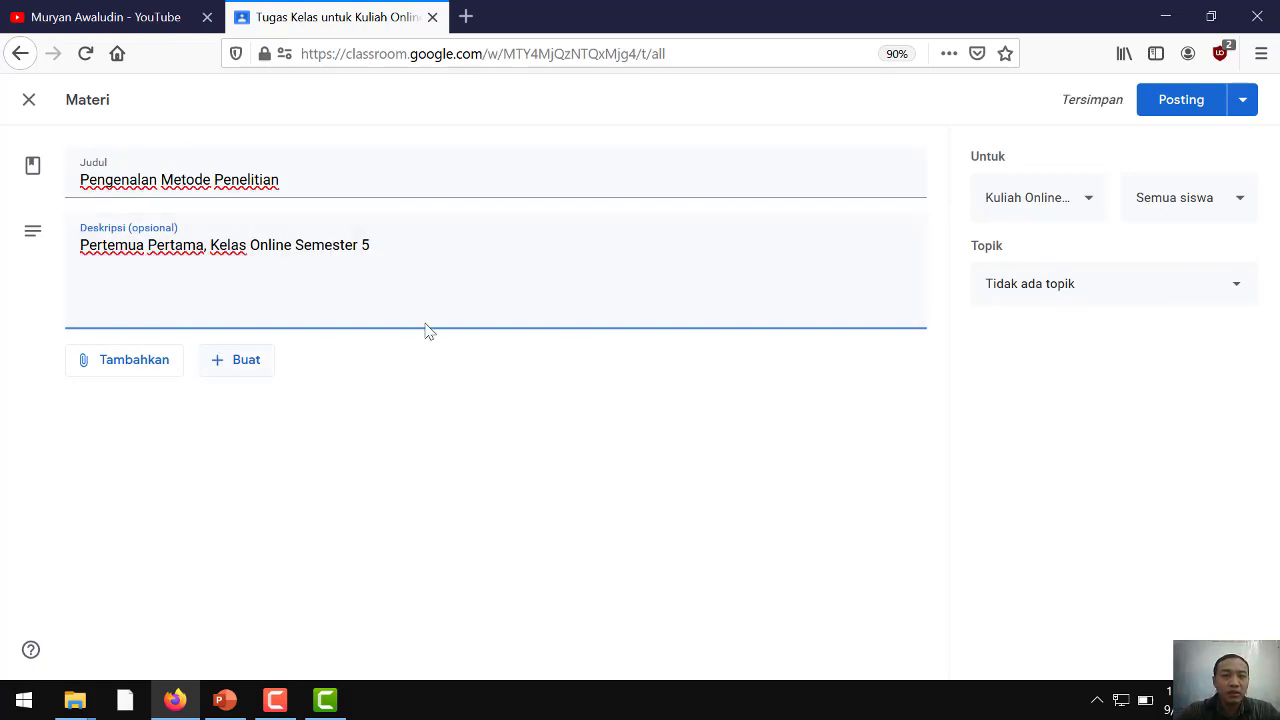
{"action": "left_click", "coordinate": [1040, 292]}
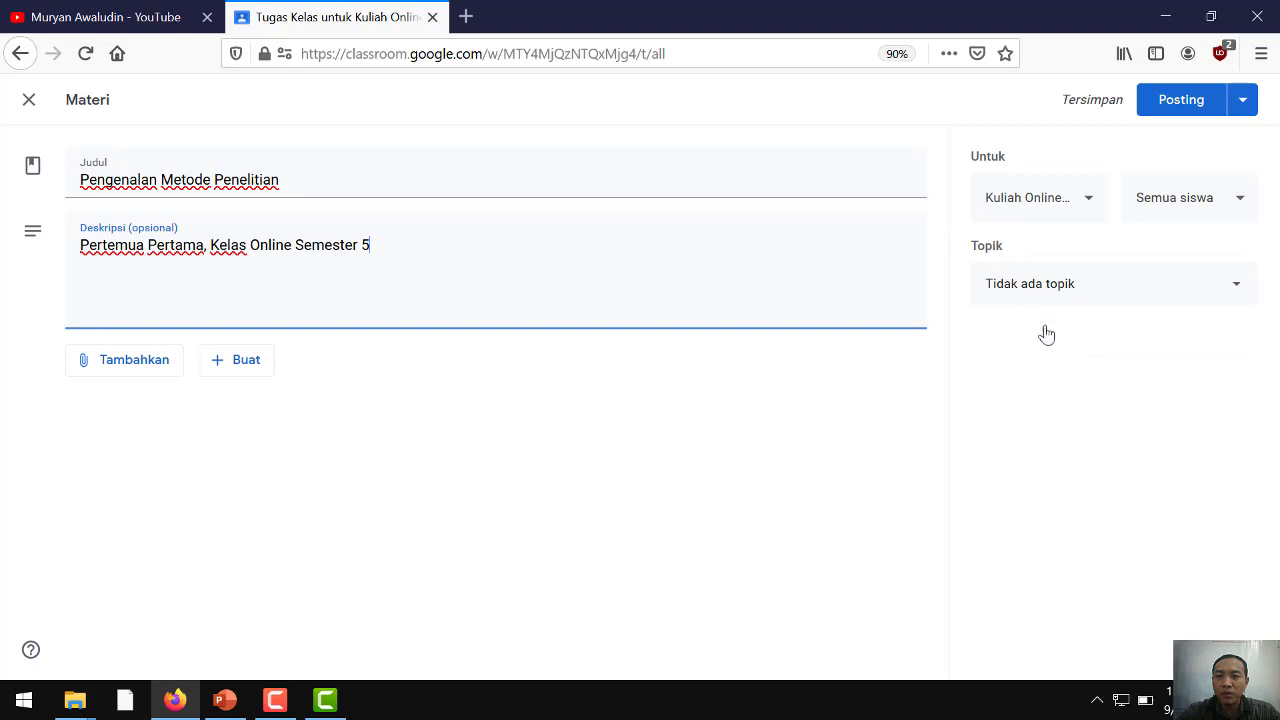
{"action": "left_click", "coordinate": [1022, 447]}
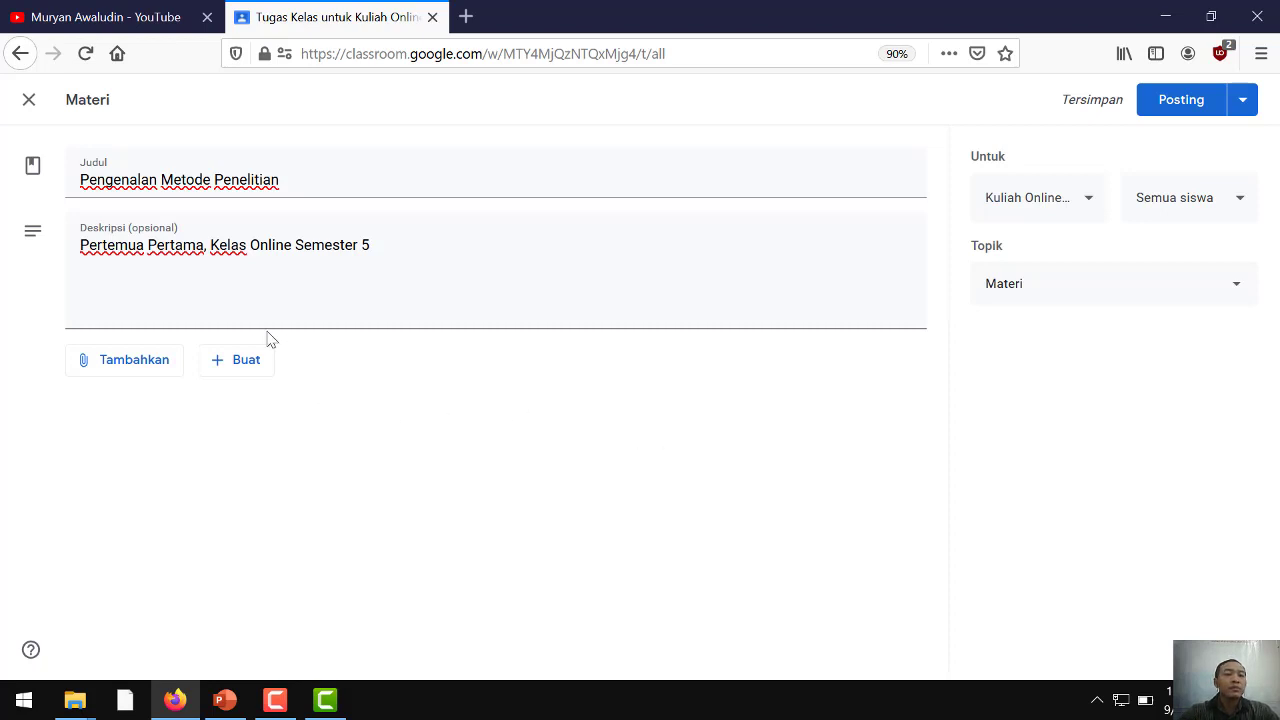
Step: Start attaching a YouTube video to the material, and open the Pertemuan 1 Pengantar Penelitian video from the already open YouTube channel page
{"action": "left_click", "coordinate": [158, 372]}
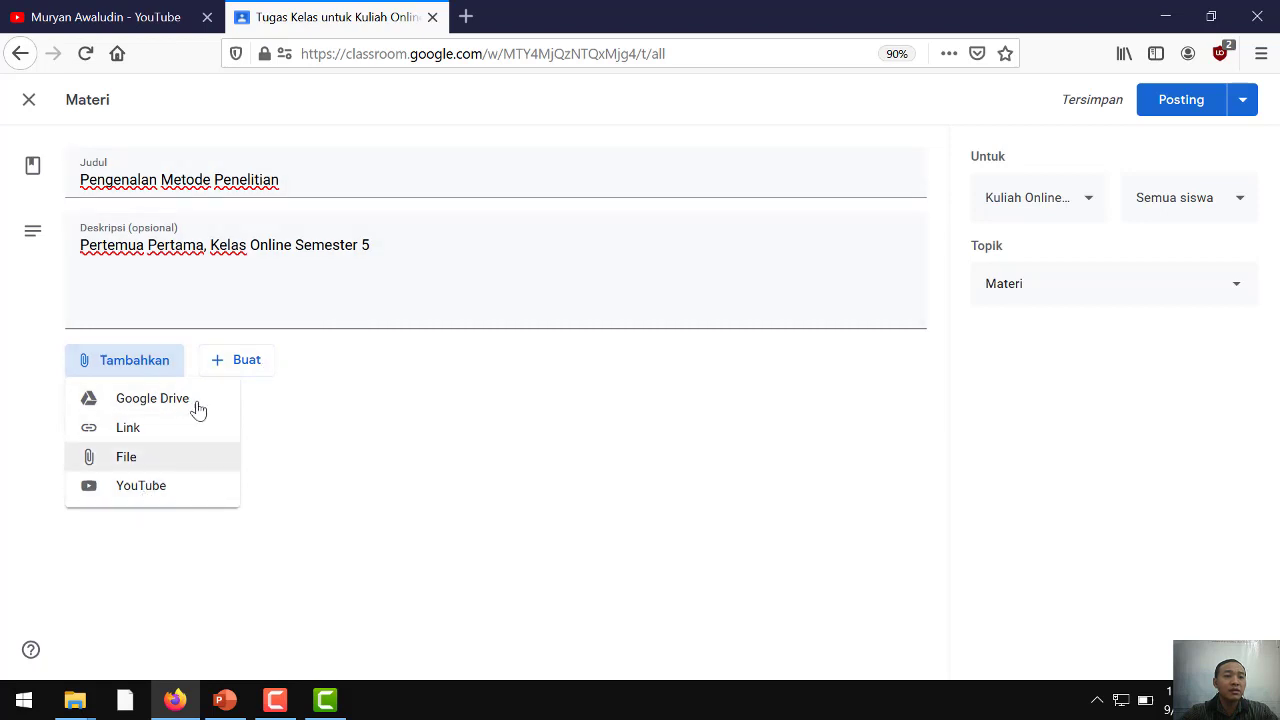
{"action": "left_click", "coordinate": [155, 490]}
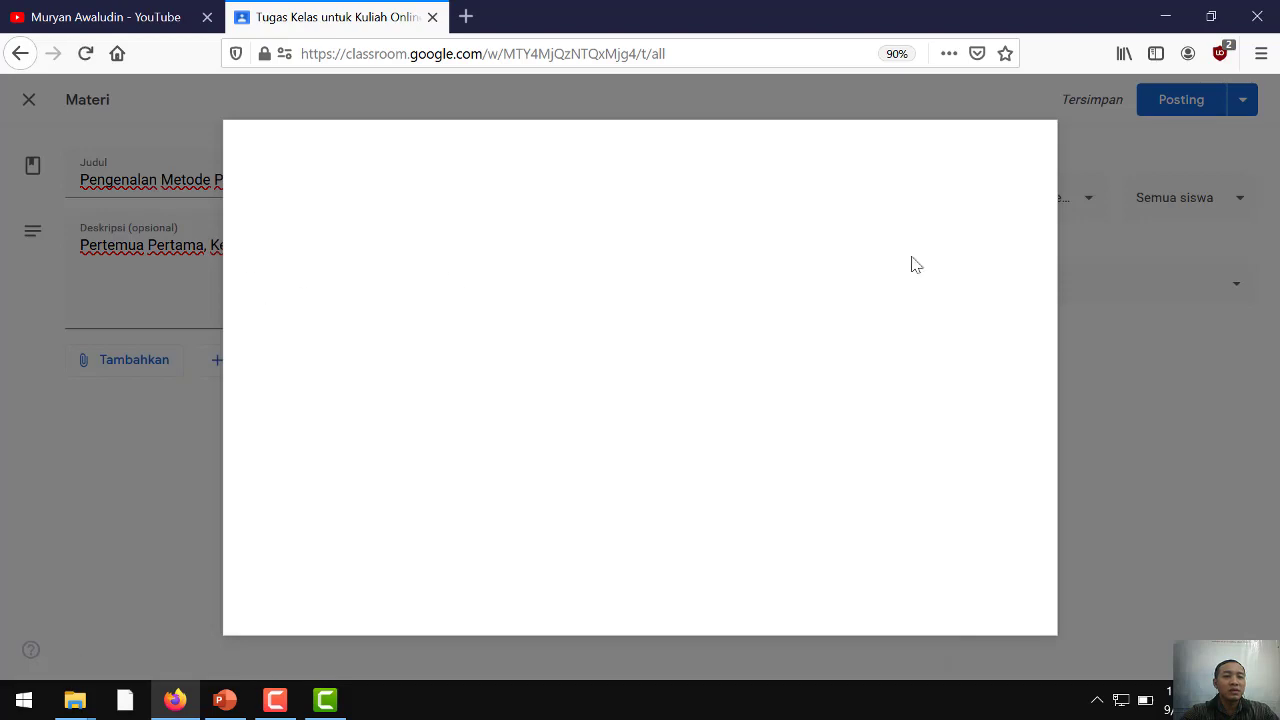
{"action": "left_click", "coordinate": [149, 15]}
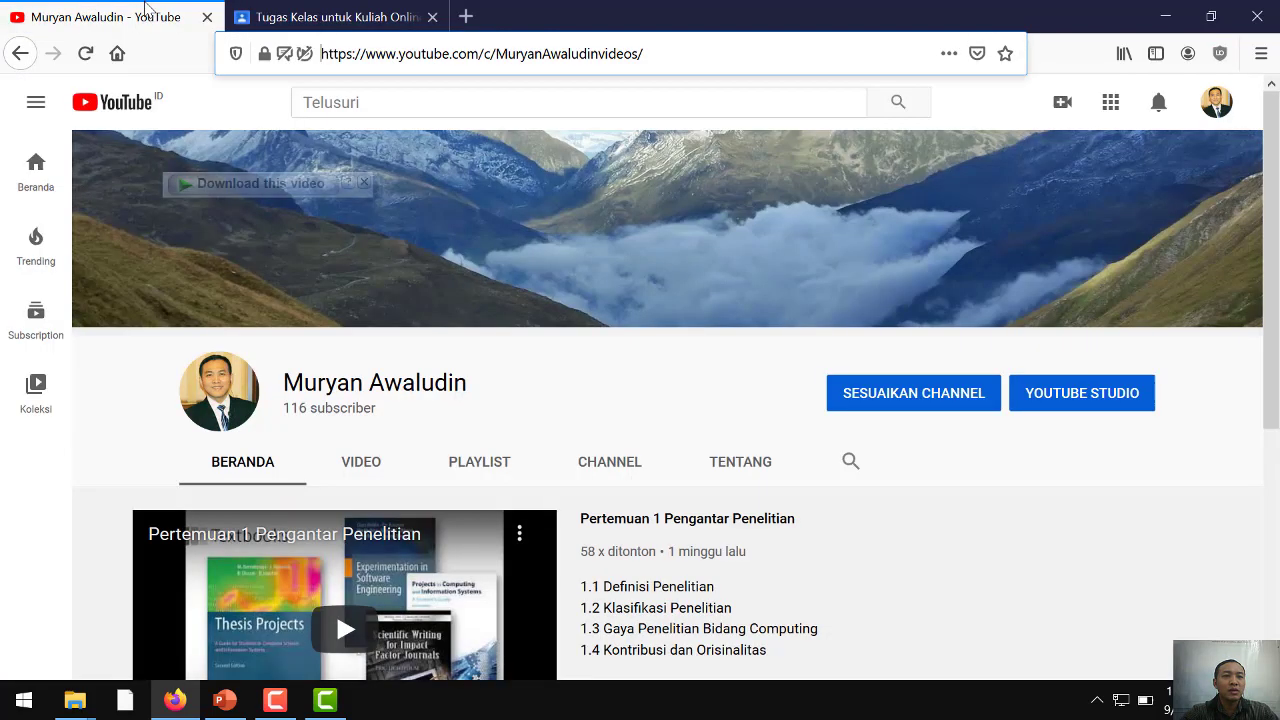
{"action": "scroll", "coordinate": [714, 420], "scroll_direction": "down", "scroll_amount": 3}
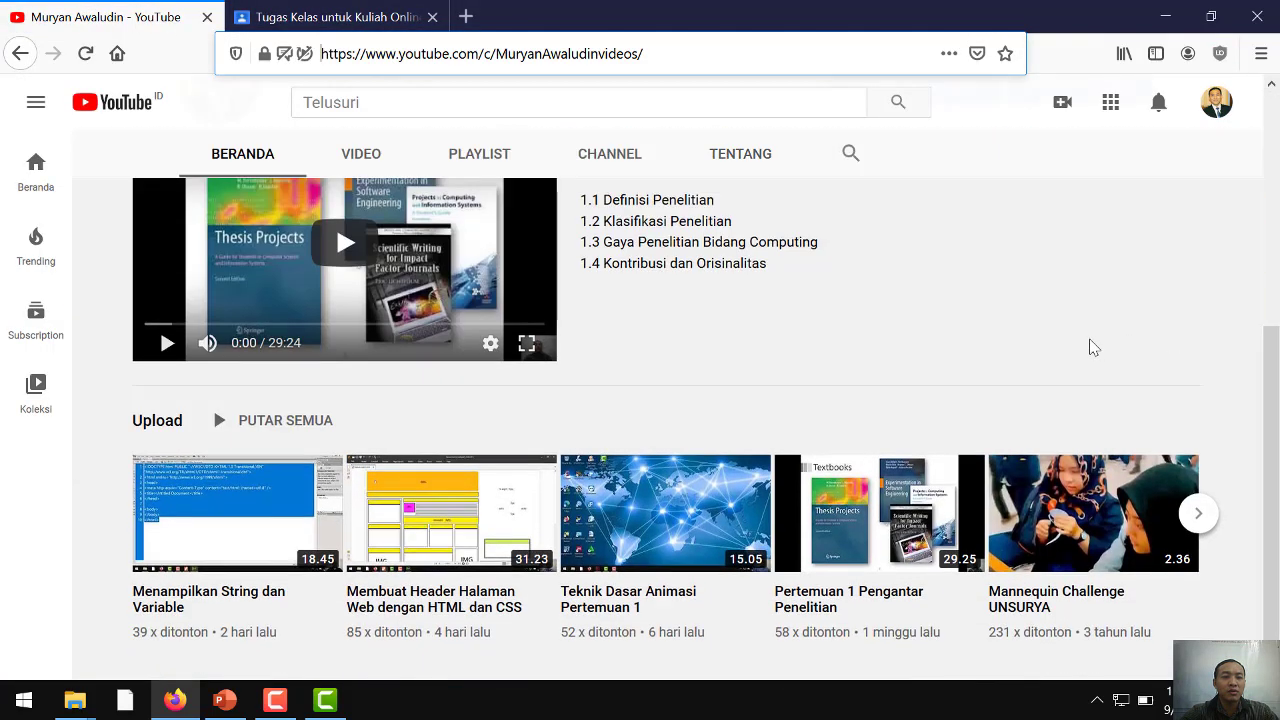
{"action": "scroll", "coordinate": [1095, 431], "scroll_direction": "down", "scroll_amount": 4}
{"action": "scroll", "coordinate": [1069, 428], "scroll_direction": "up", "scroll_amount": 4}
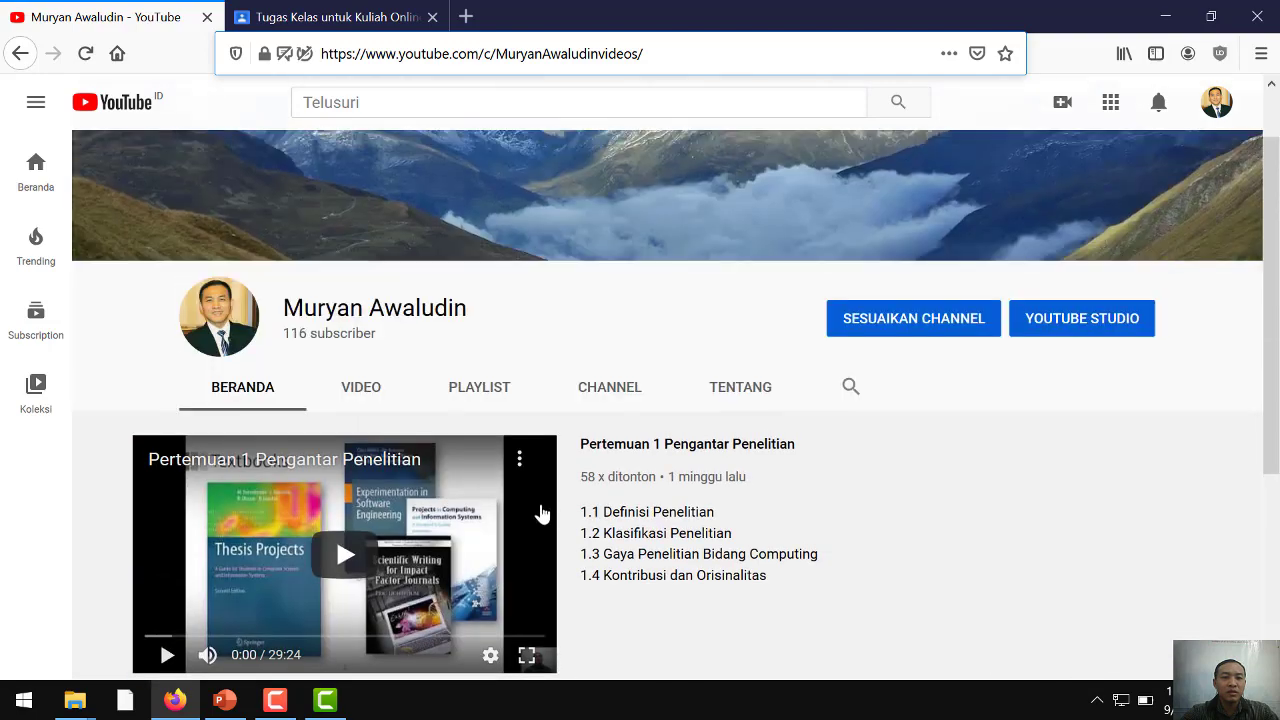
{"action": "scroll", "coordinate": [1105, 429], "scroll_direction": "down", "scroll_amount": 1}
{"action": "scroll", "coordinate": [580, 509], "scroll_direction": "down", "scroll_amount": 2}
{"action": "scroll", "coordinate": [580, 509], "scroll_direction": "up", "scroll_amount": 3}
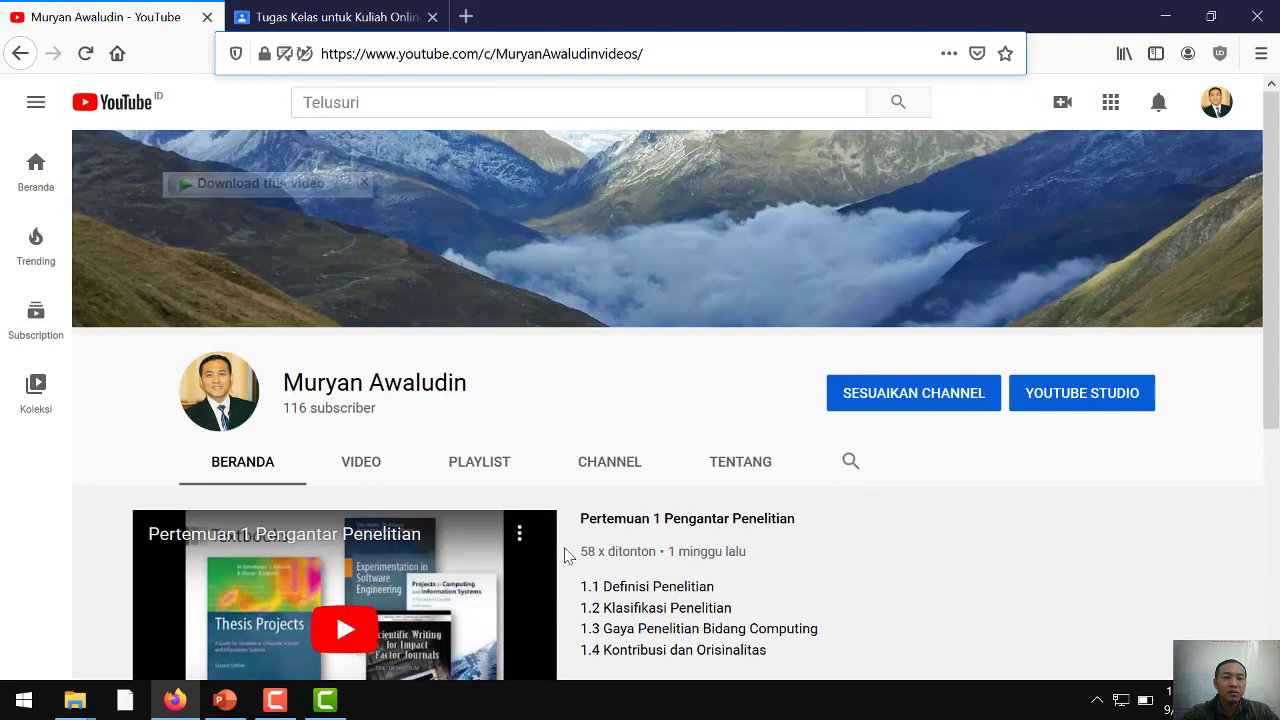
{"action": "left_click", "coordinate": [640, 524]}
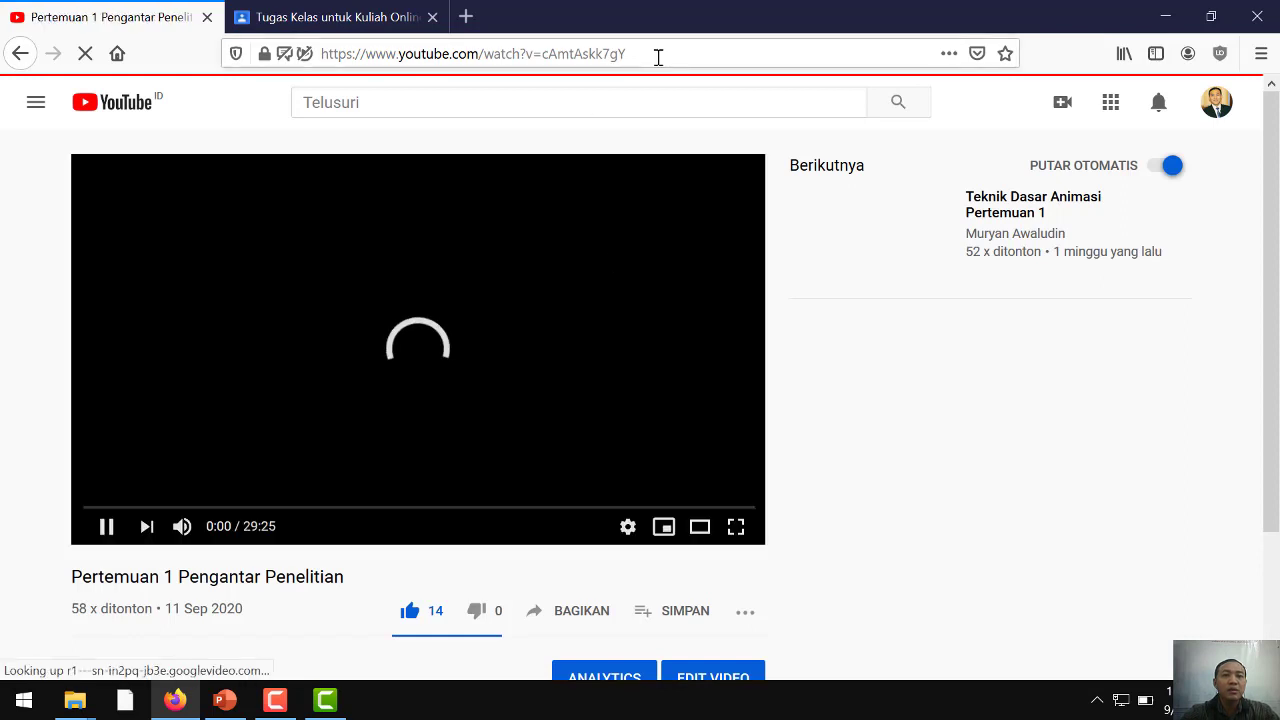
Step: Copy the web address of the Pertemuan 1 Pengantar Penelitian video and pause its playback
{"action": "left_click", "coordinate": [657, 54]}
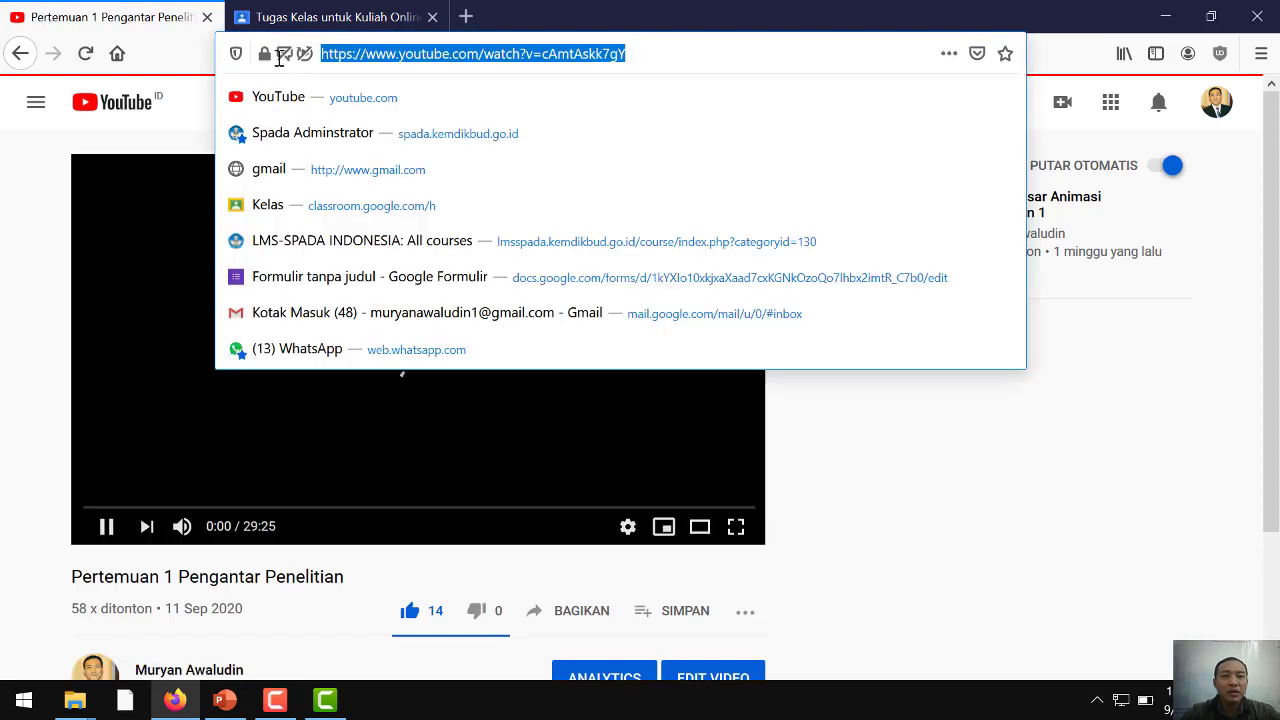
{"action": "left_click_drag", "start_coordinate": [657, 54], "coordinate": [326, 57]}
{"action": "right_click", "coordinate": [440, 56]}
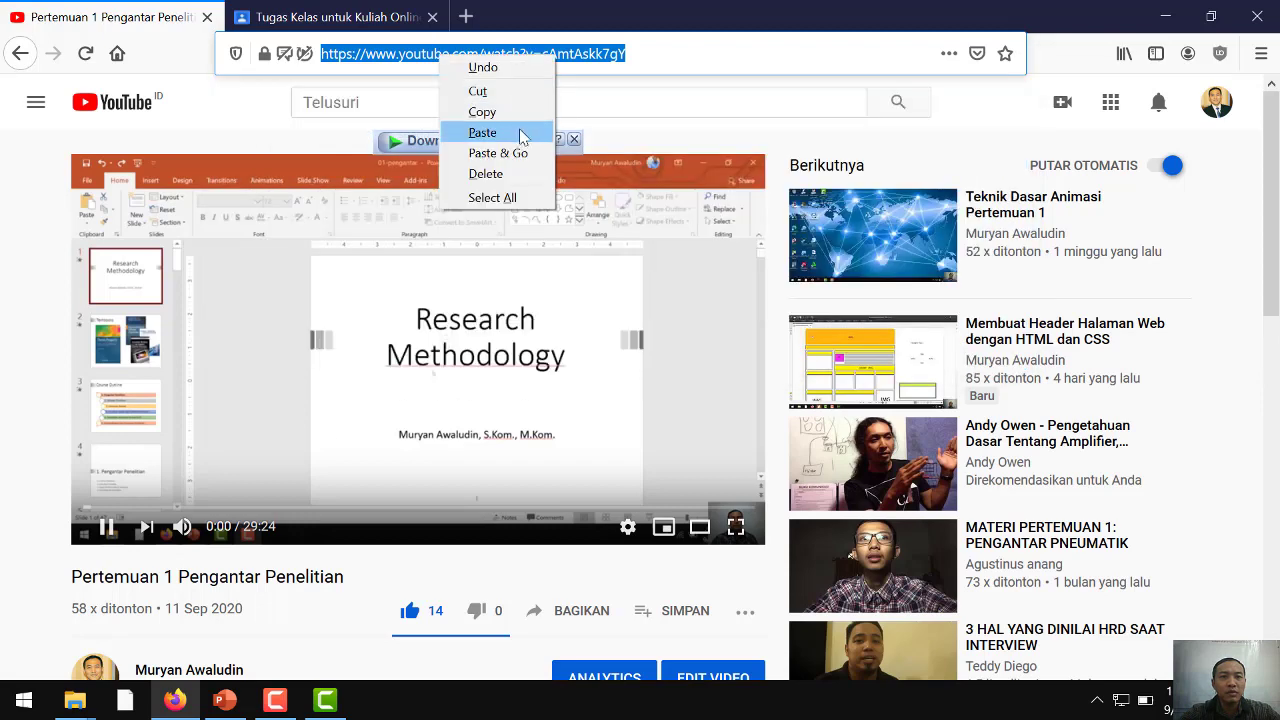
{"action": "left_click", "coordinate": [514, 119]}
{"action": "left_click", "coordinate": [107, 530]}
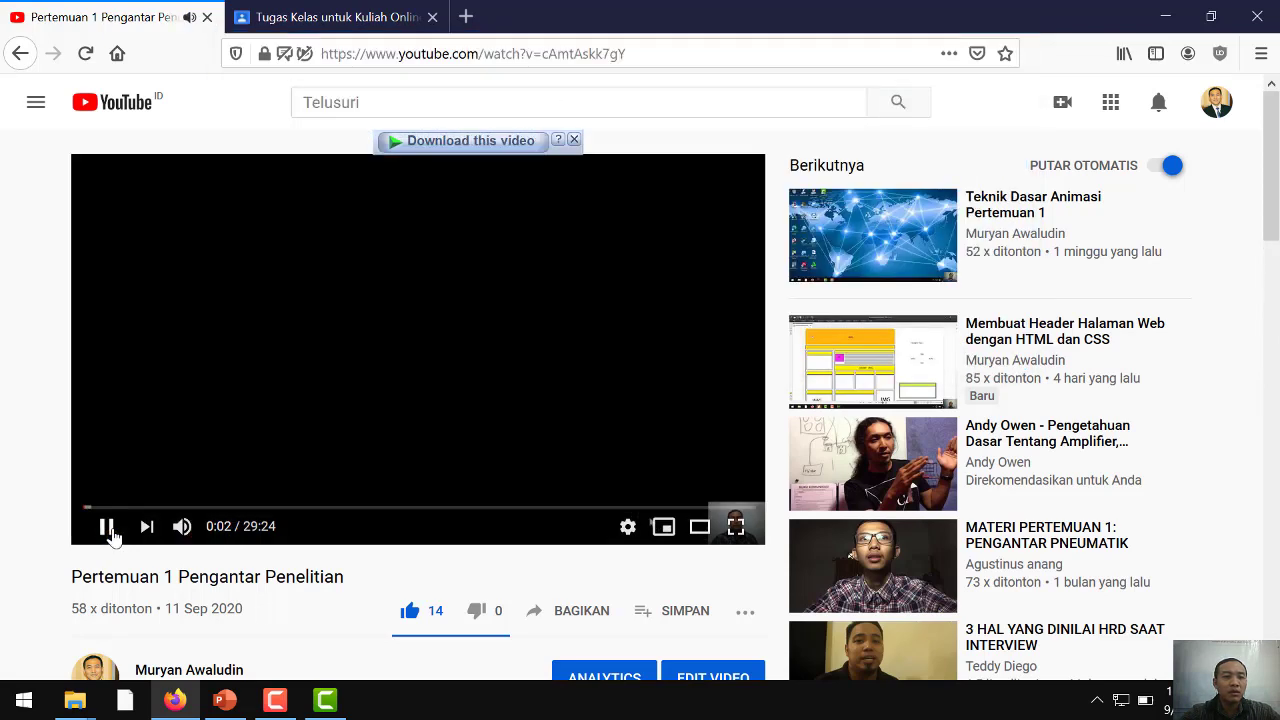
Step: Back in the class material, search for the video with the copied link and attach Pertemuan 1 Pengantar Penelitian
{"action": "left_click", "coordinate": [325, 17]}
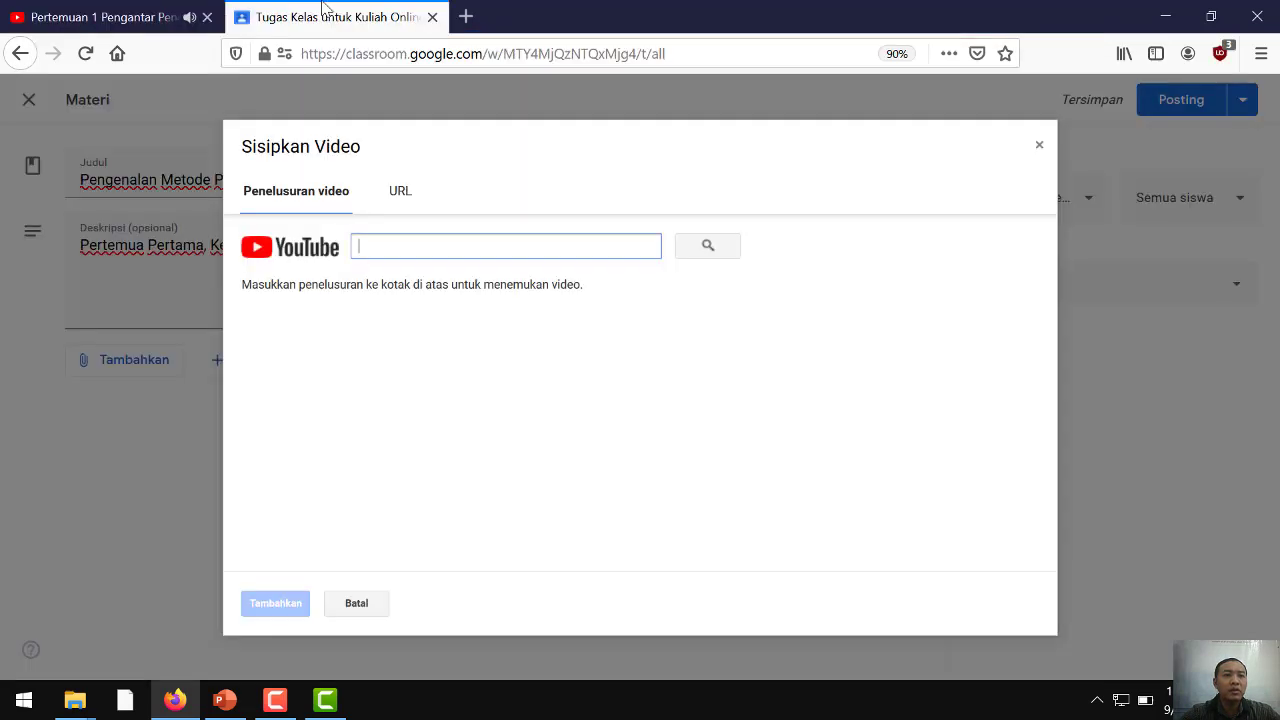
{"action": "right_click", "coordinate": [391, 247]}
{"action": "left_click", "coordinate": [472, 324]}
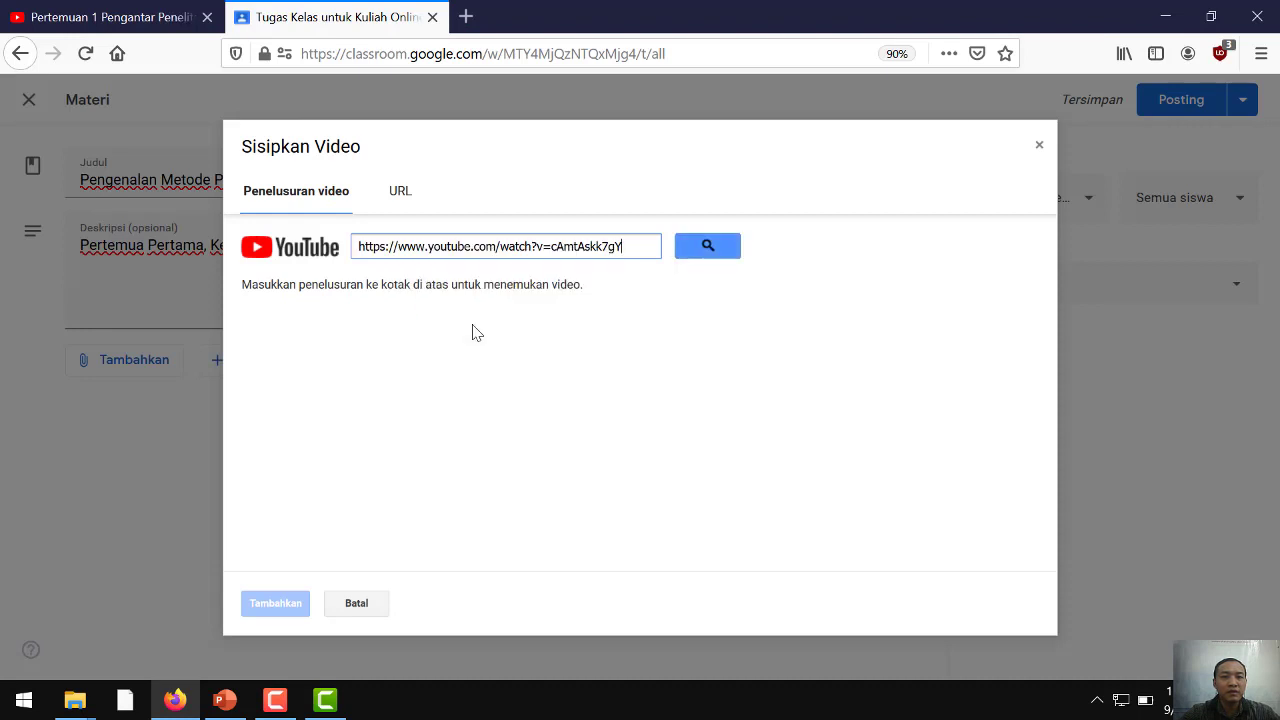
{"action": "left_click", "coordinate": [701, 254]}
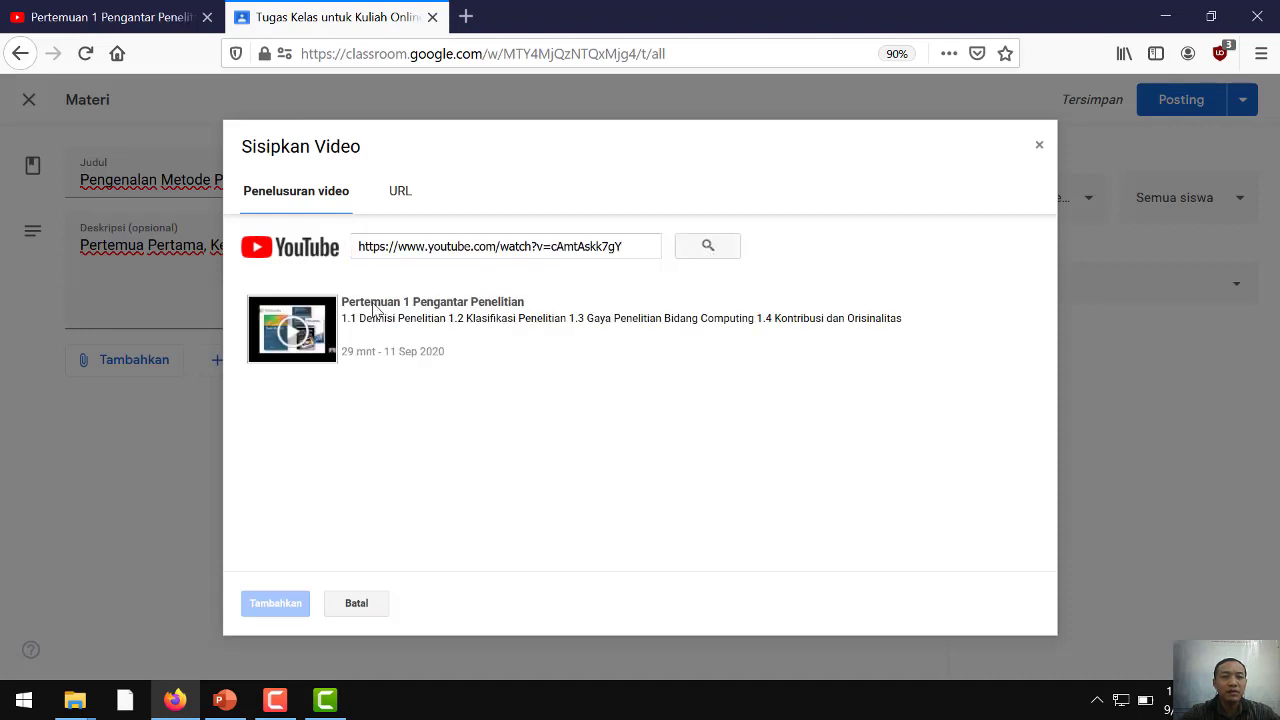
{"action": "left_click", "coordinate": [442, 331]}
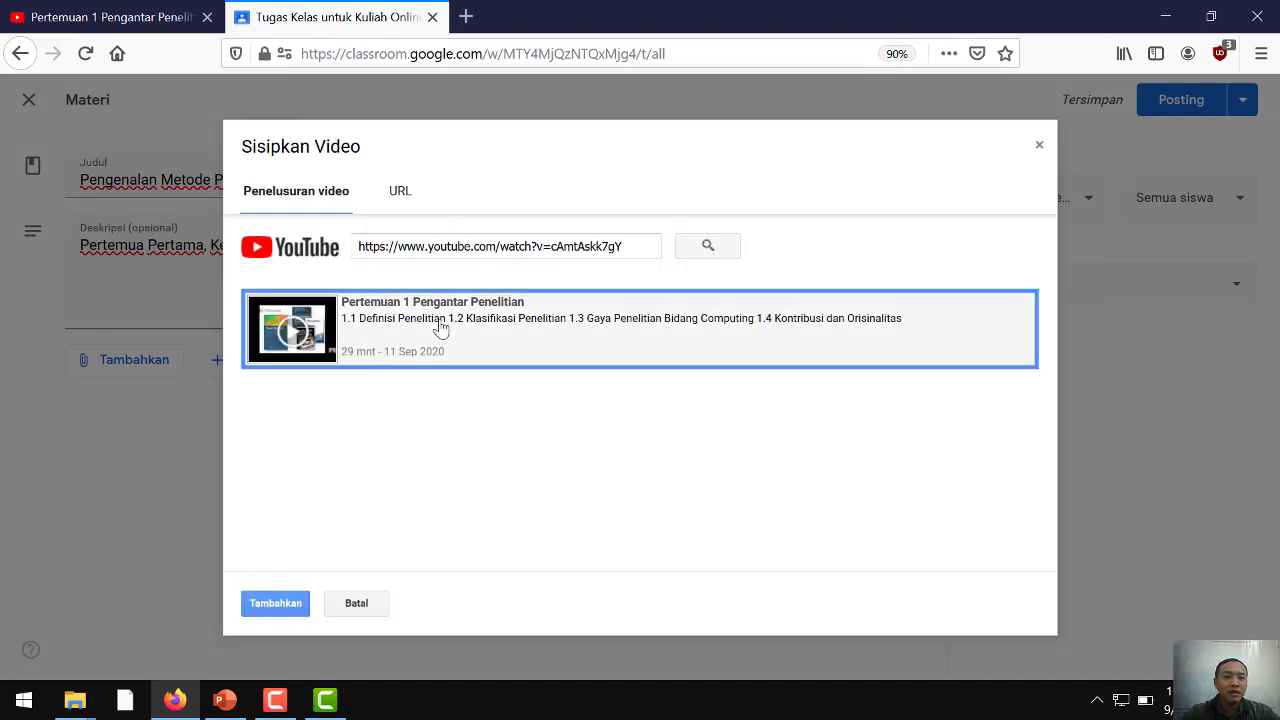
{"action": "left_click", "coordinate": [270, 607]}
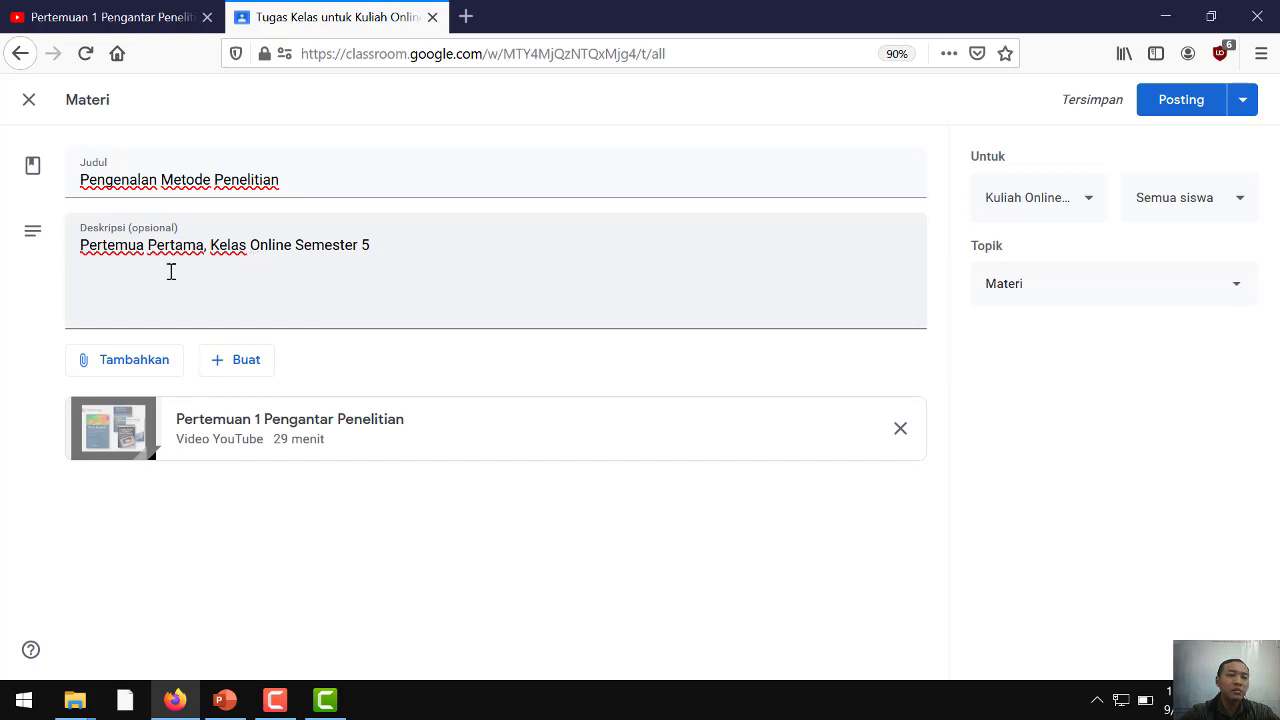
Step: Correct the description's first word to "Pertemuan" and post the material to the class
{"action": "left_click", "coordinate": [146, 244]}
{"action": "type", "text": "n"}
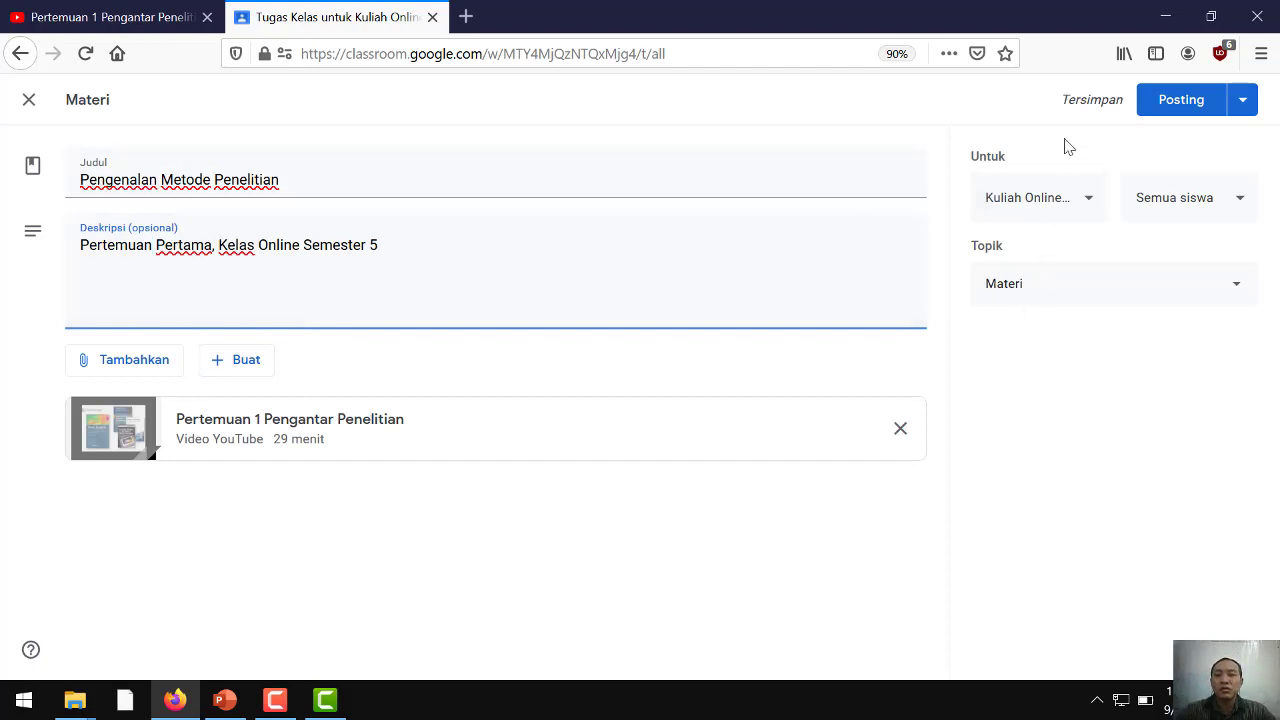
{"action": "left_click", "coordinate": [1188, 106]}
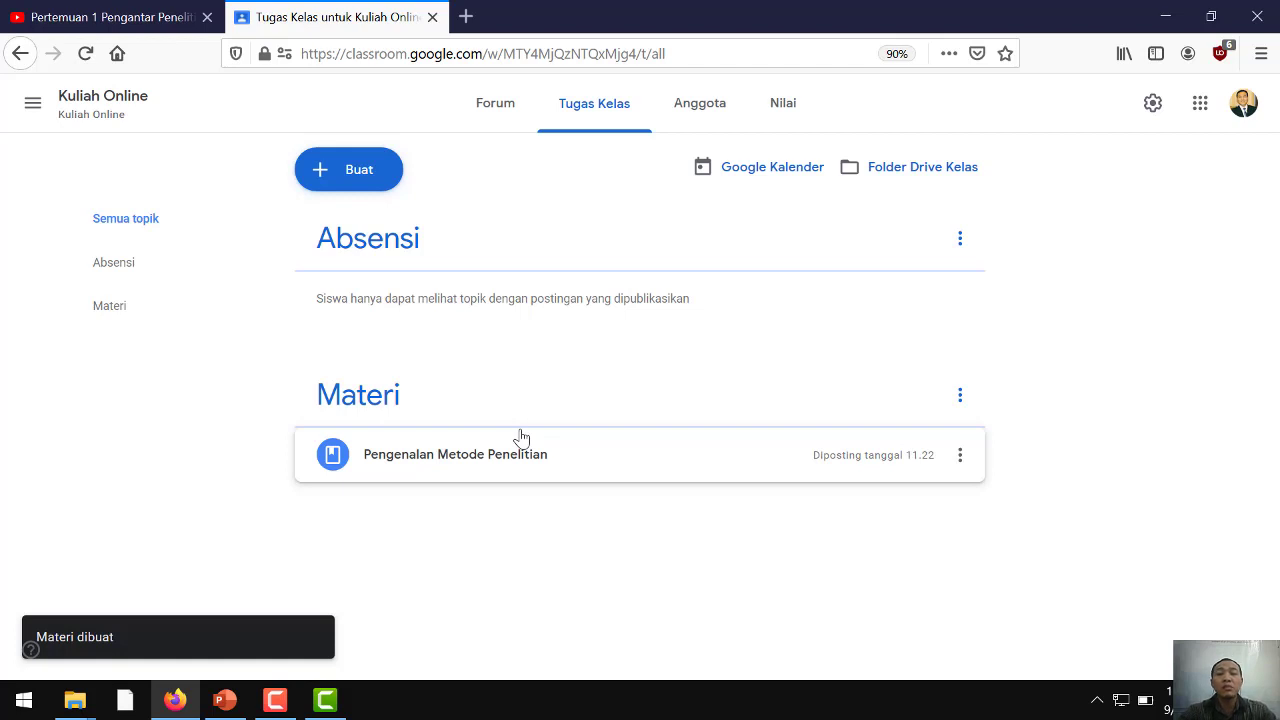
Step: View the class's teacher and student member lists, and return to the classwork
{"action": "left_click", "coordinate": [697, 115]}
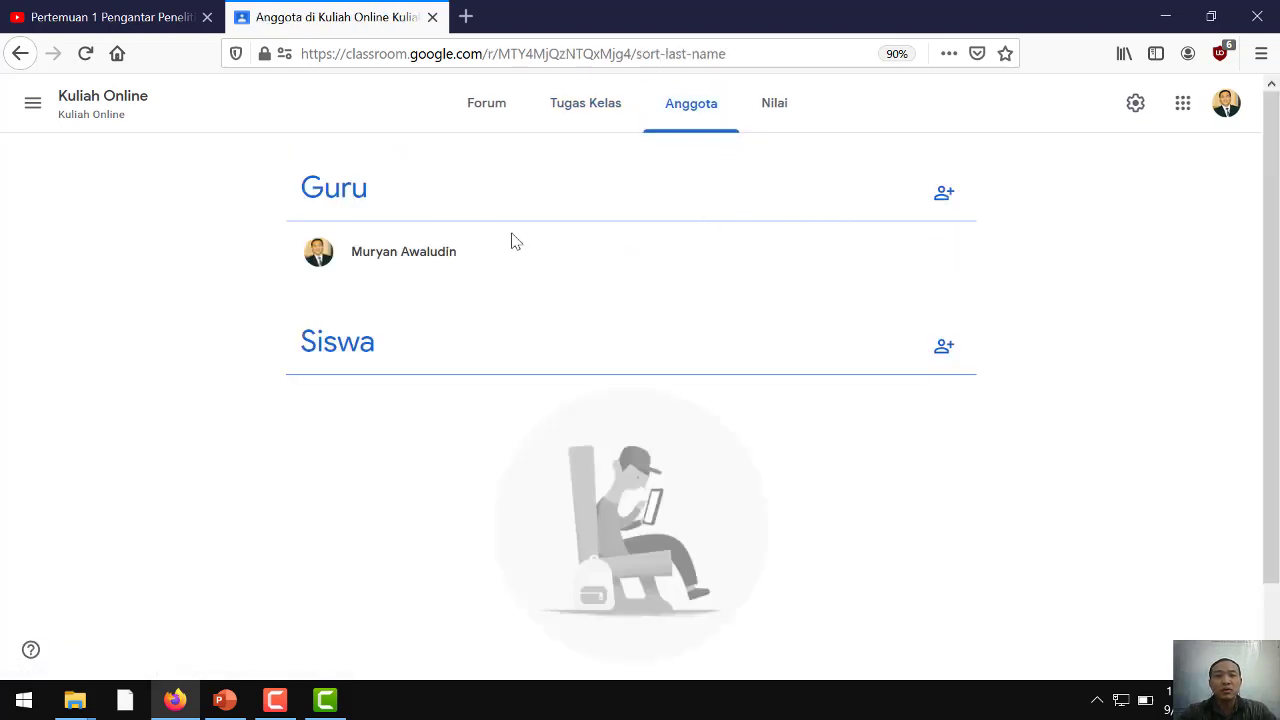
{"action": "left_click", "coordinate": [575, 117]}
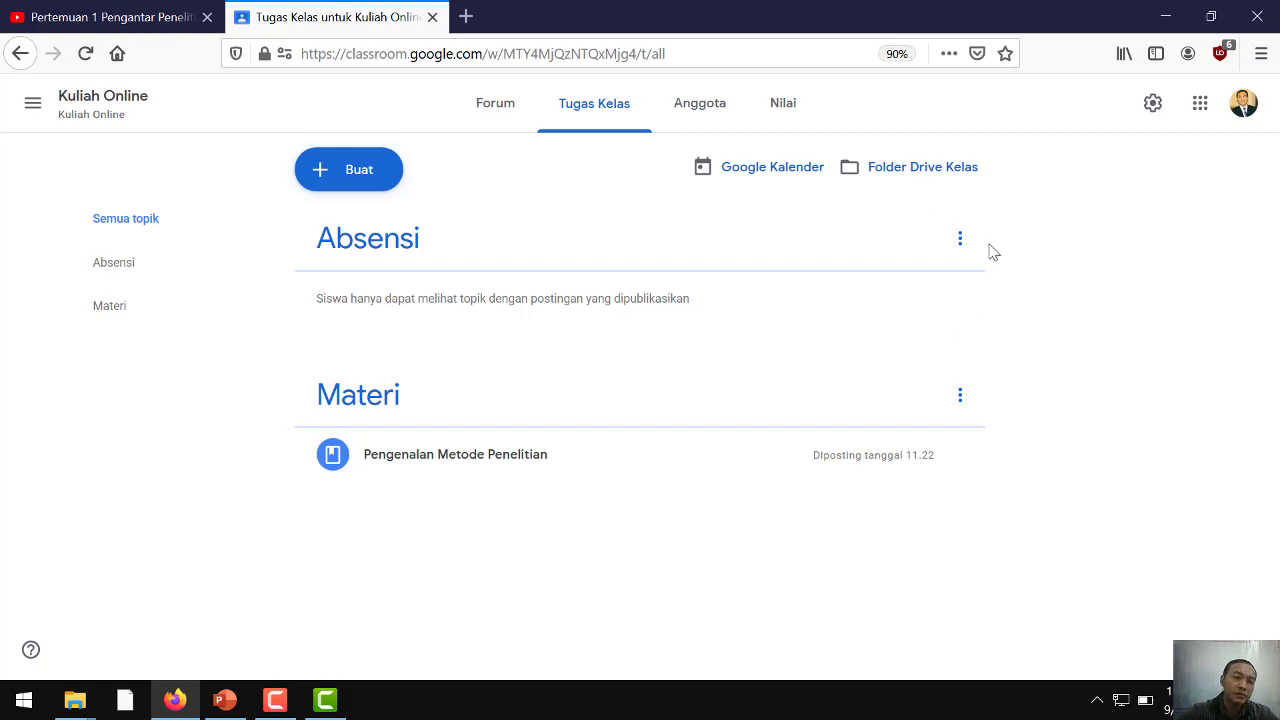
Step: Create a new classwork question titled "Daftar Hadir Mahasiswa"
{"action": "left_click", "coordinate": [349, 180]}
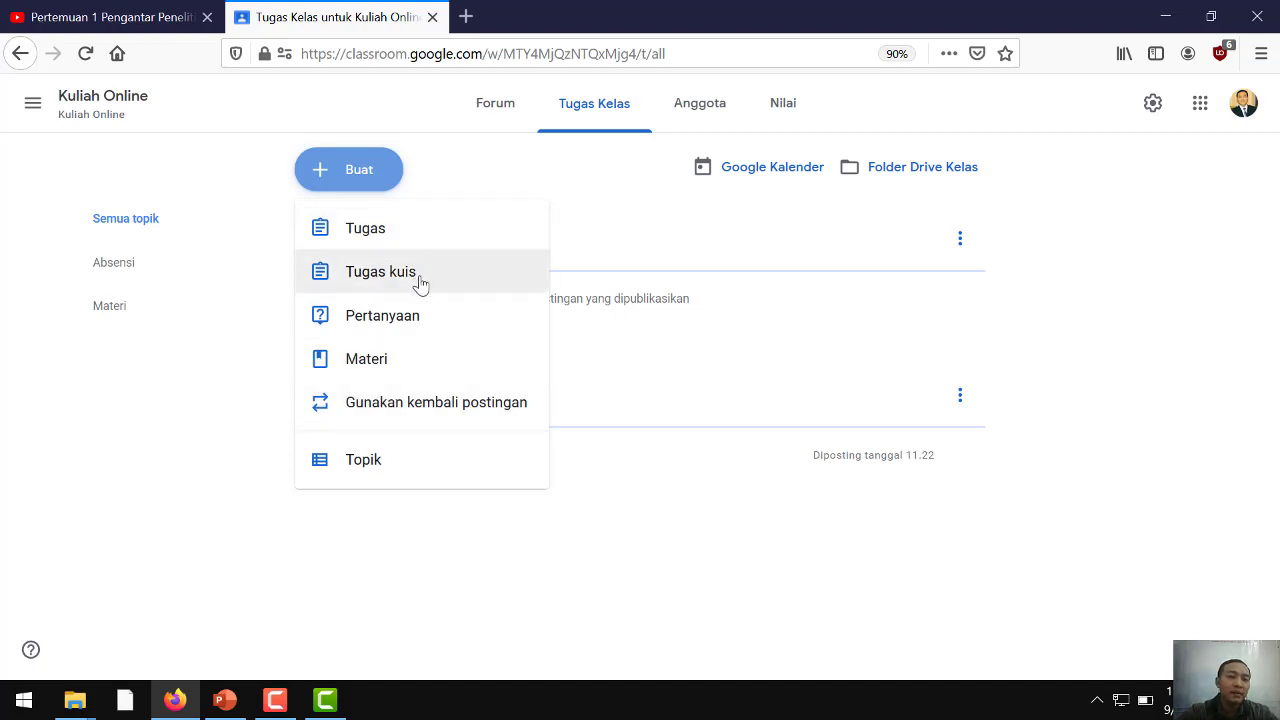
{"action": "left_click", "coordinate": [427, 325]}
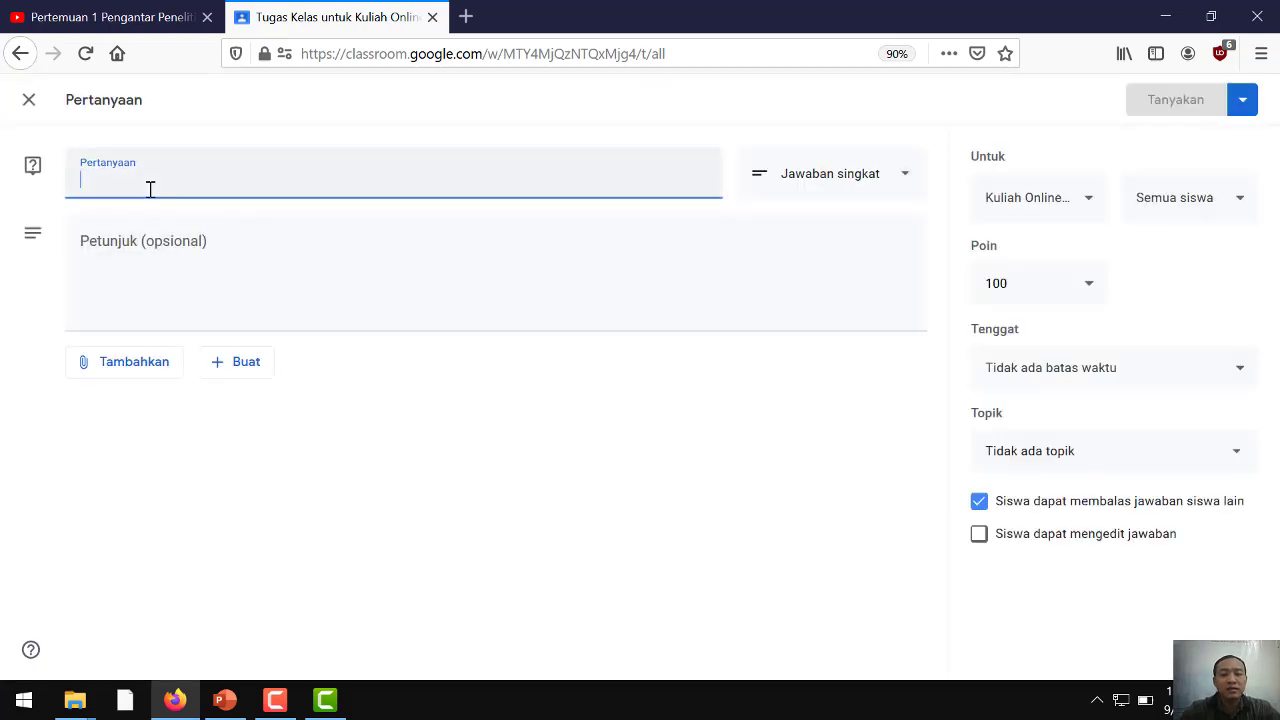
{"action": "type", "text": "Daftas"}
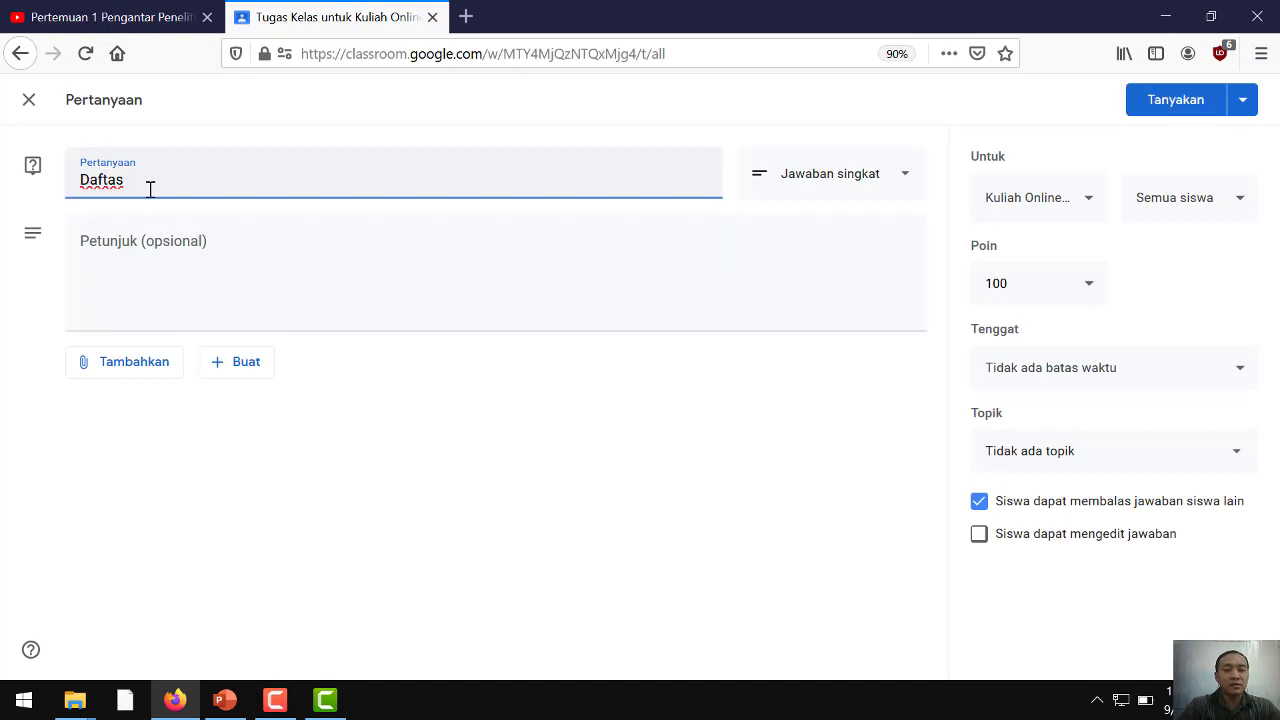
{"action": "key", "text": "BackSpace"}
{"action": "type", "text": "r Hadir Ma"}
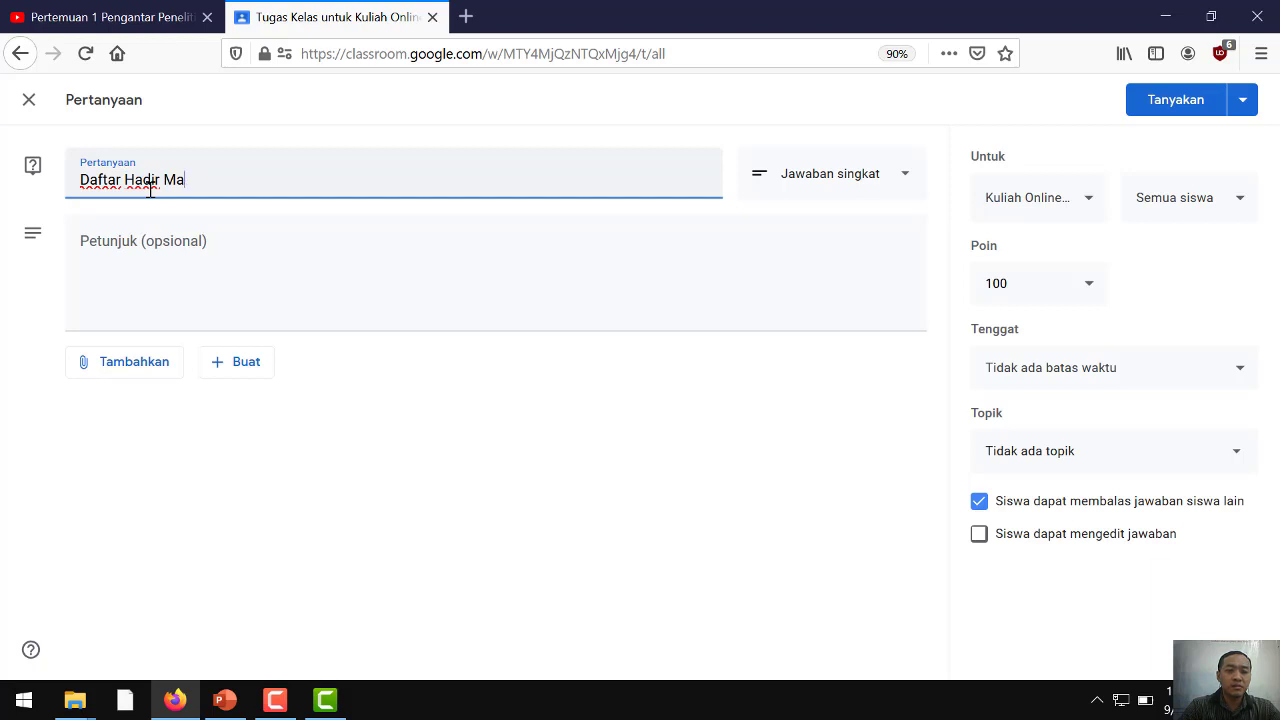
{"action": "type", "text": "shasiswa"}
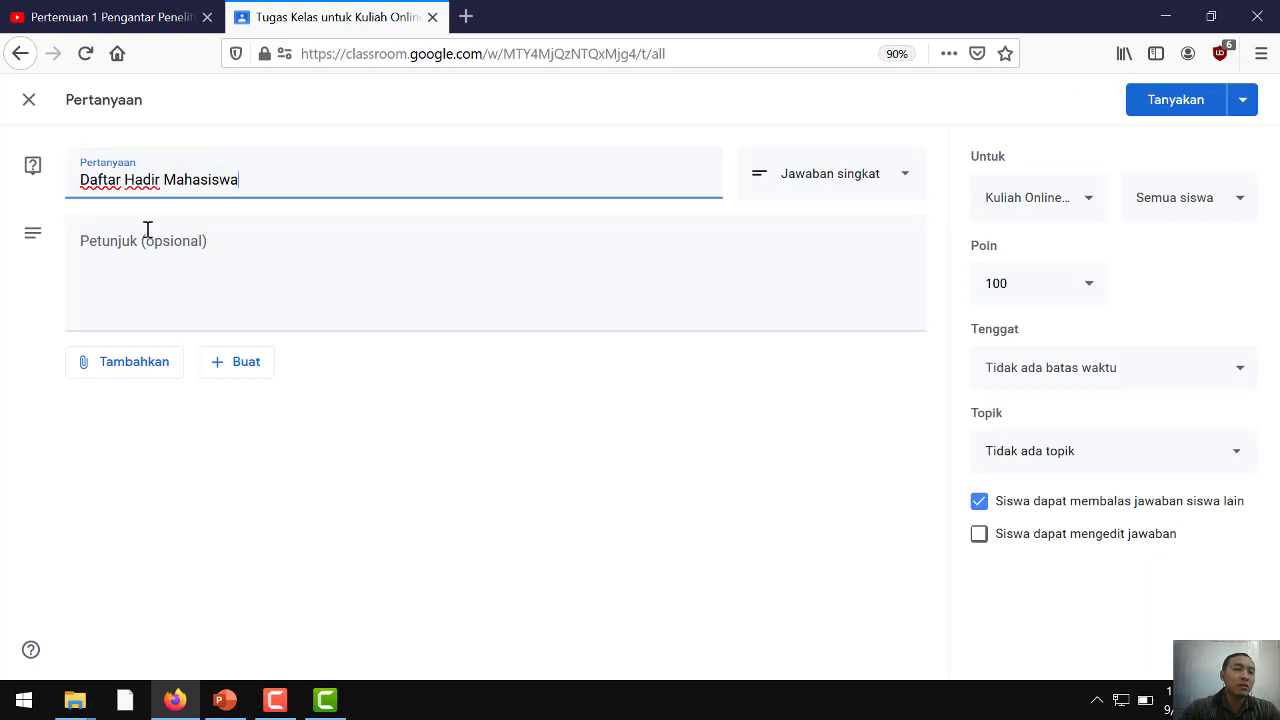
Step: Assign the attendance question to the Absensi topic, leaving its instructions empty
{"action": "left_click", "coordinate": [147, 229]}
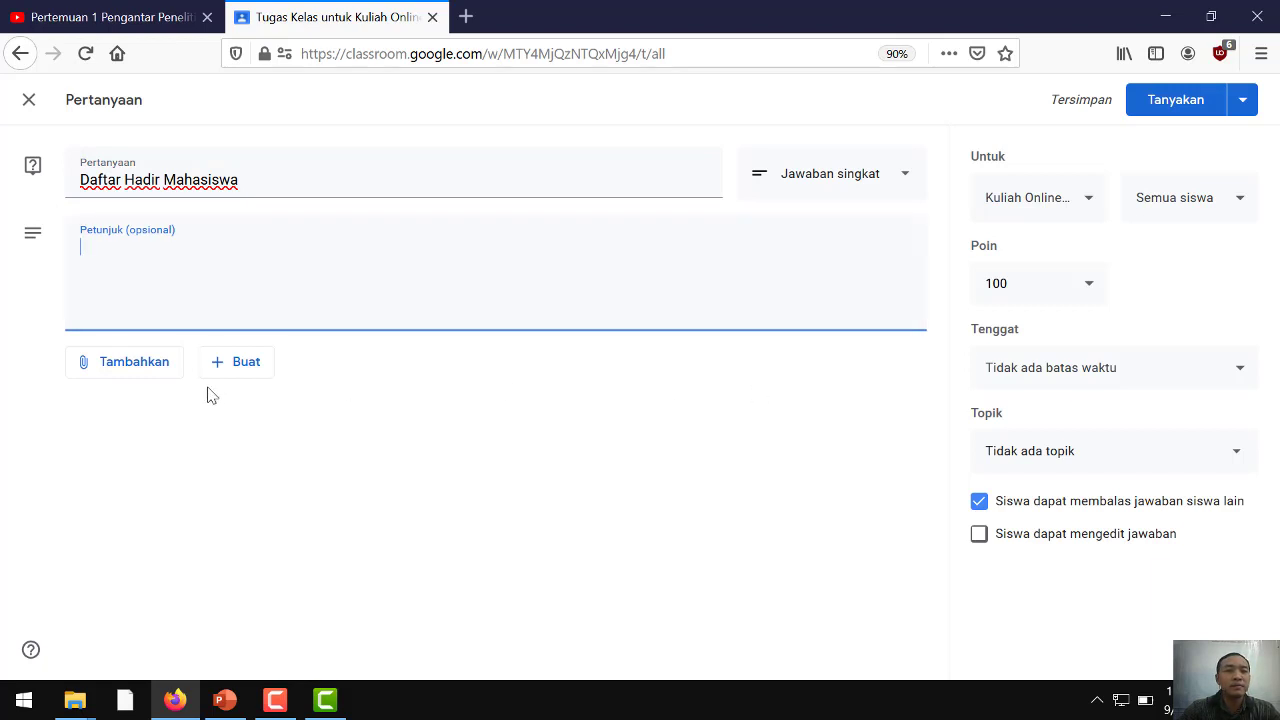
{"action": "left_click", "coordinate": [1199, 467]}
{"action": "left_click", "coordinate": [1050, 566]}
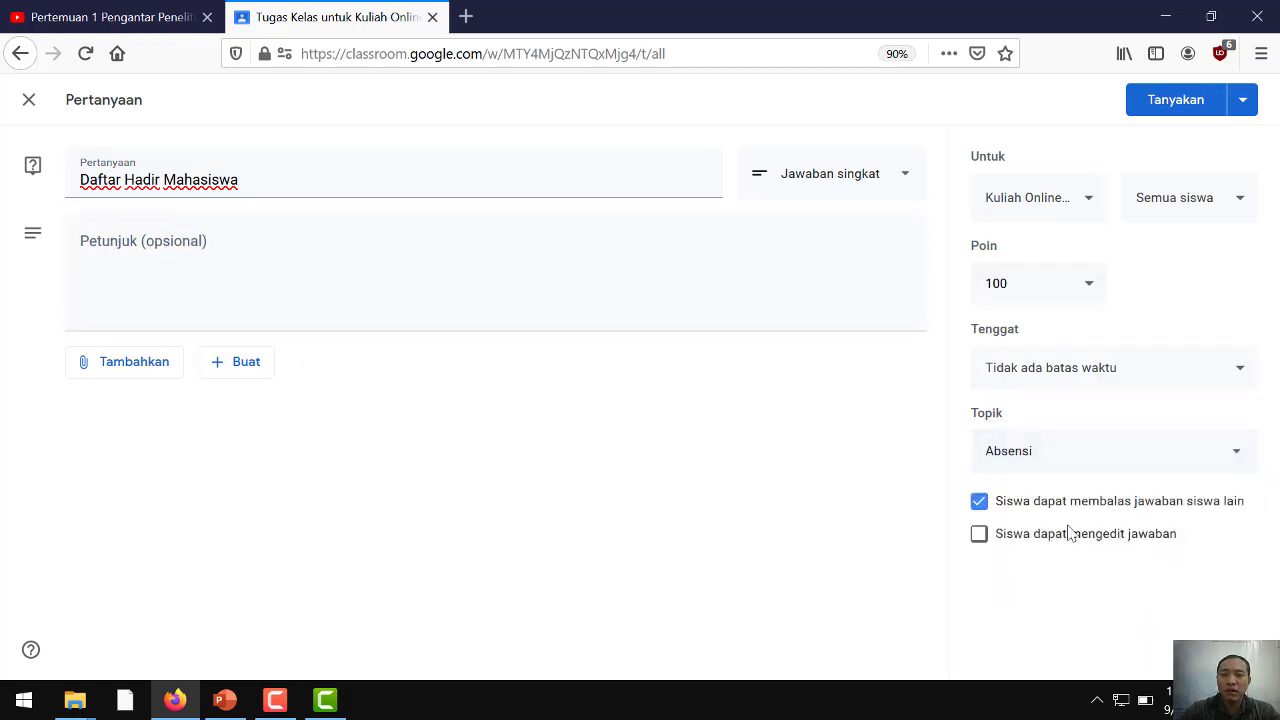
Step: Set the question's deadline to 19 Sep 2020 at 23.59, and clear both the time and the date again
{"action": "left_click", "coordinate": [1240, 380]}
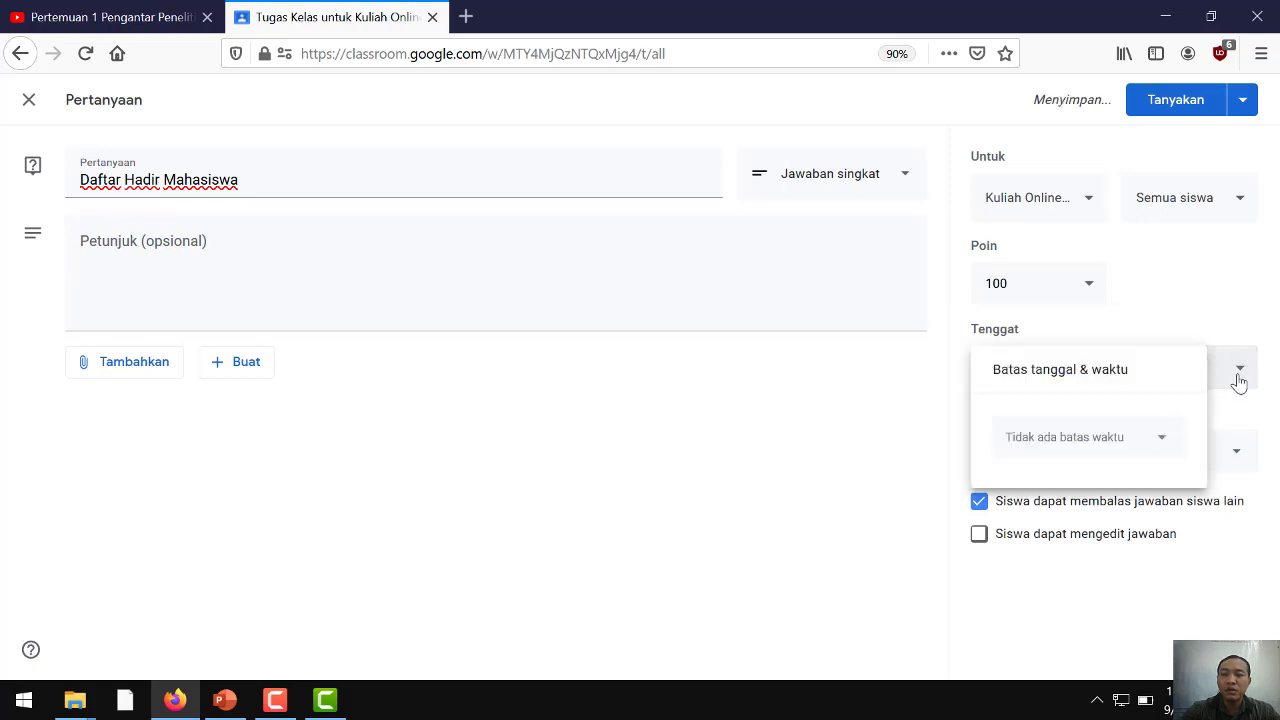
{"action": "left_click", "coordinate": [1095, 449]}
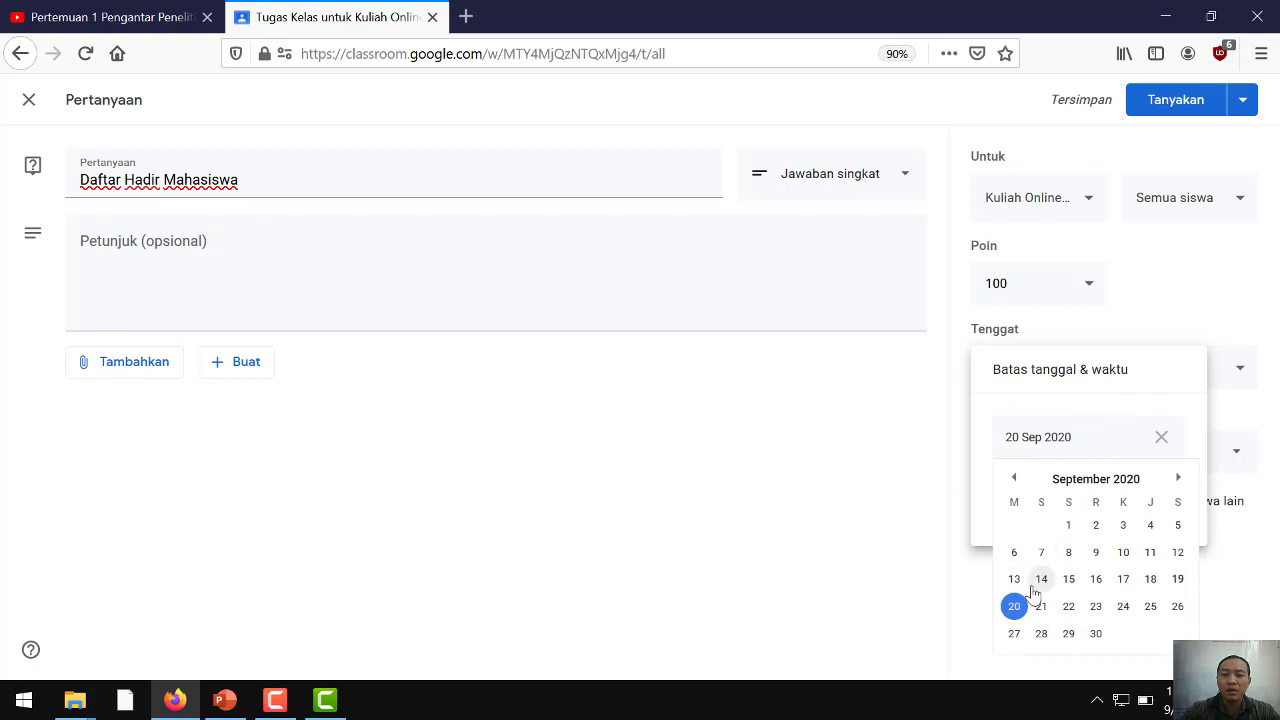
{"action": "left_click", "coordinate": [1178, 582]}
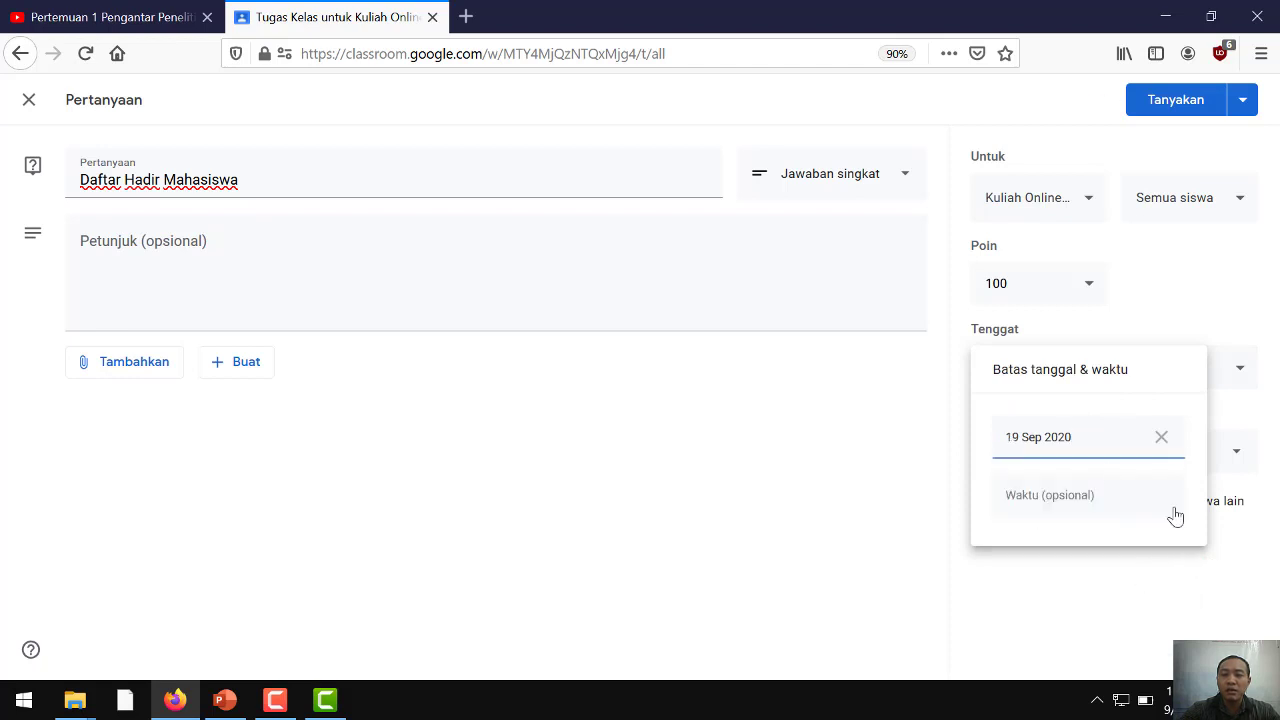
{"action": "left_click", "coordinate": [1054, 505]}
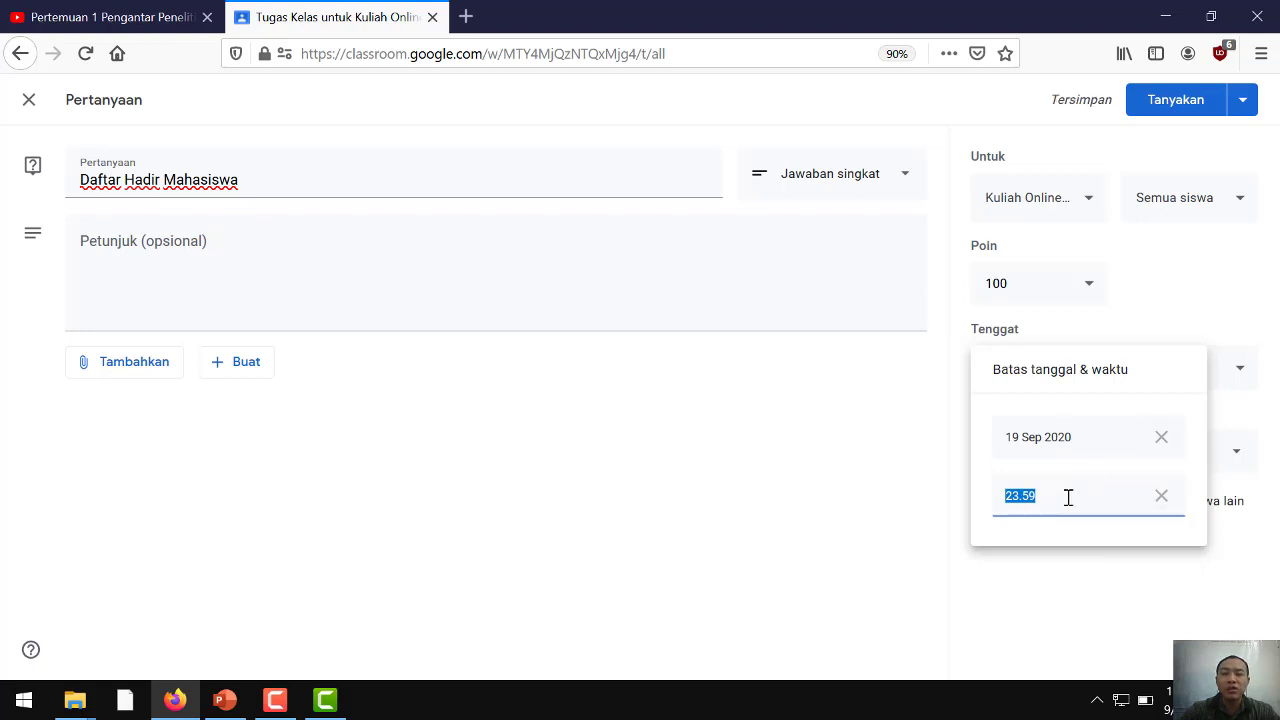
{"action": "left_click", "coordinate": [1162, 496]}
{"action": "left_click", "coordinate": [1161, 437]}
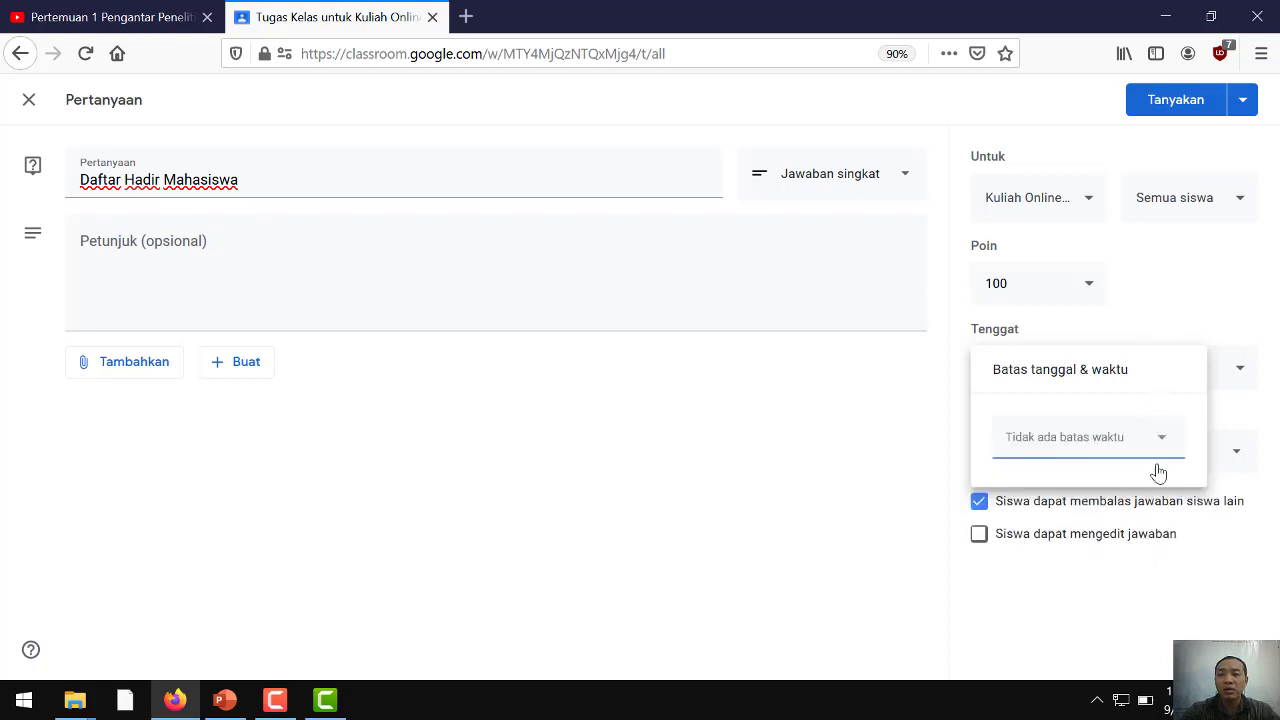
{"action": "left_click", "coordinate": [1184, 578]}
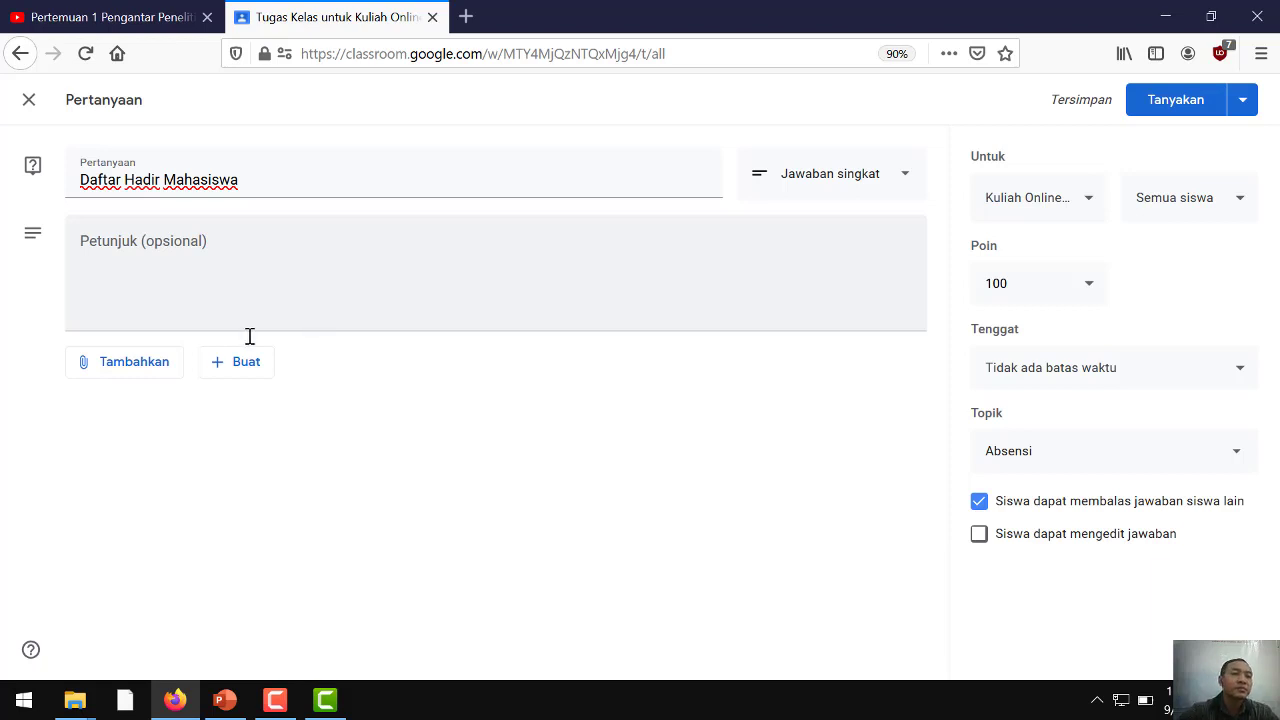
Step: Create a new Google Form from the attendance question and title it "Daftar Kehadiran Mahasiswa"
{"action": "left_click", "coordinate": [232, 363]}
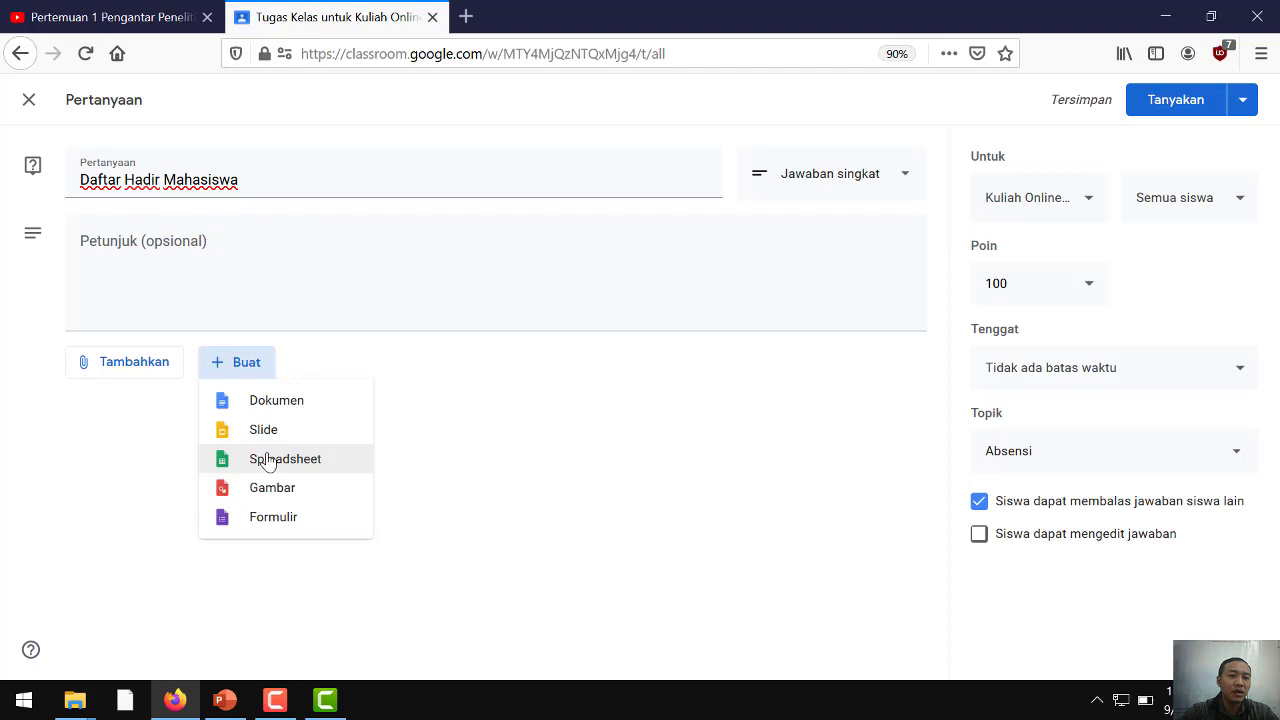
{"action": "left_click", "coordinate": [280, 529]}
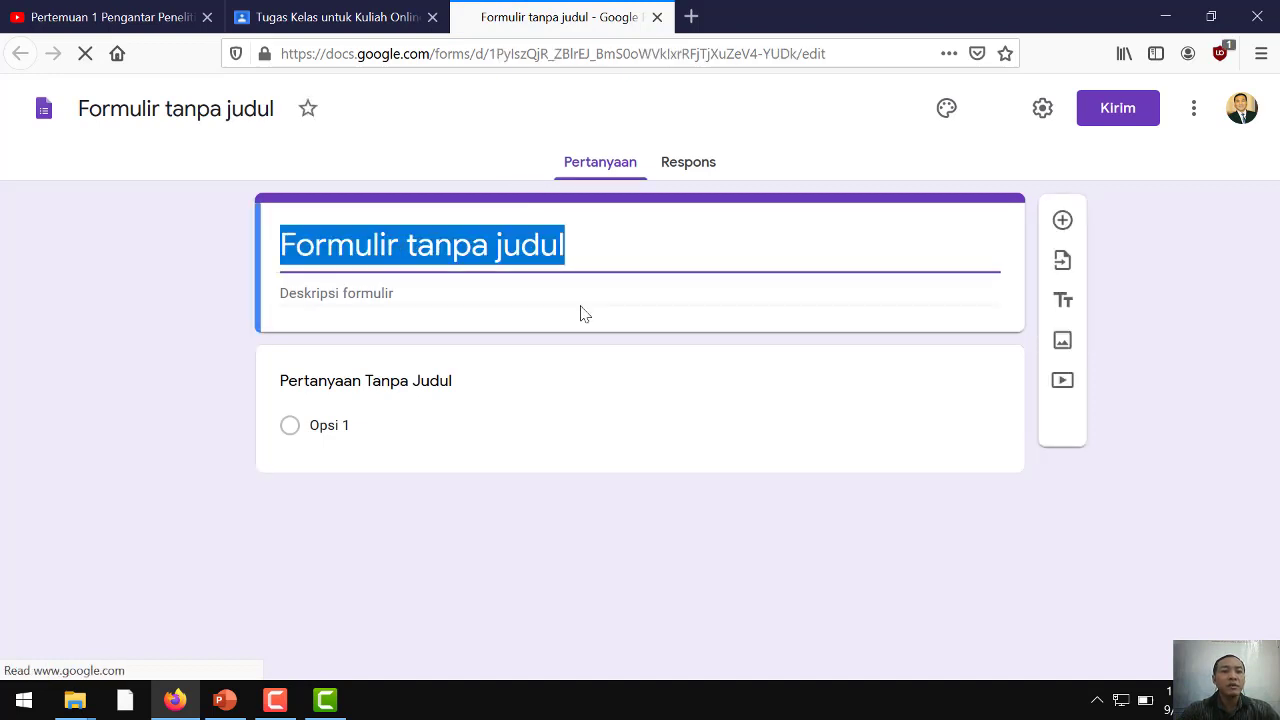
{"action": "type", "text": "Df"}
{"action": "key", "text": "BackSpace"}
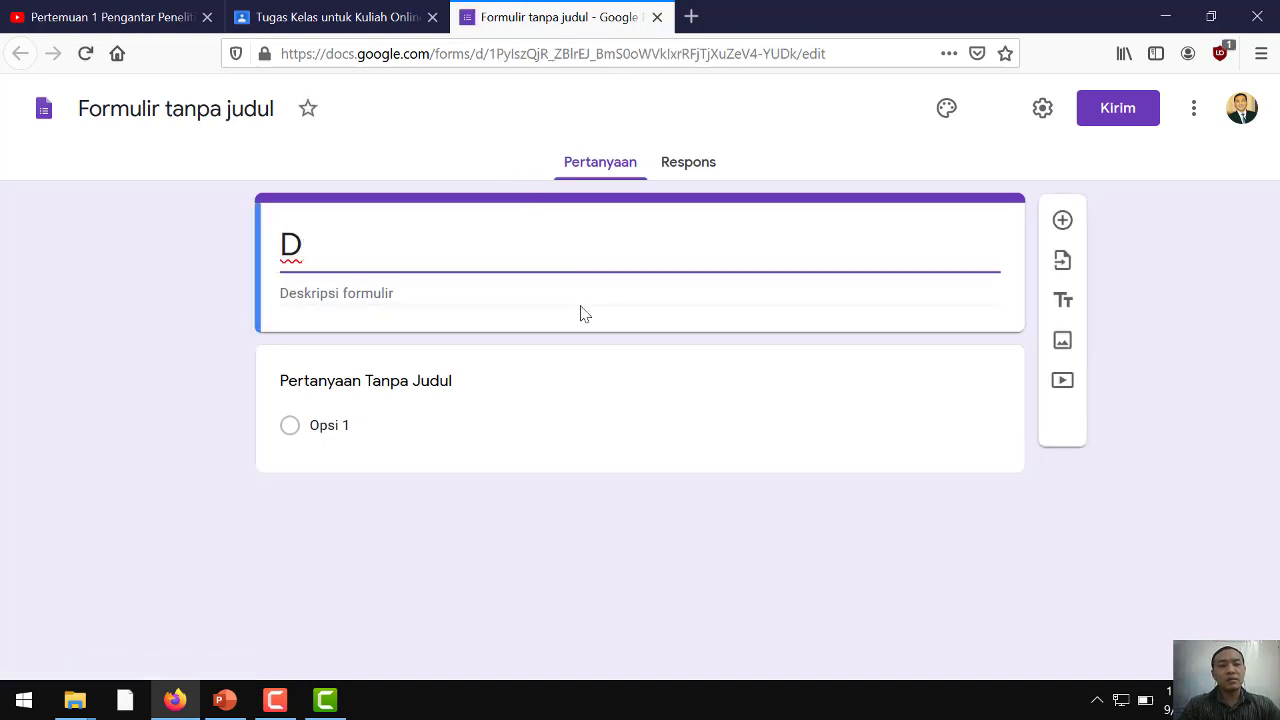
{"action": "type", "text": "aftar K"}
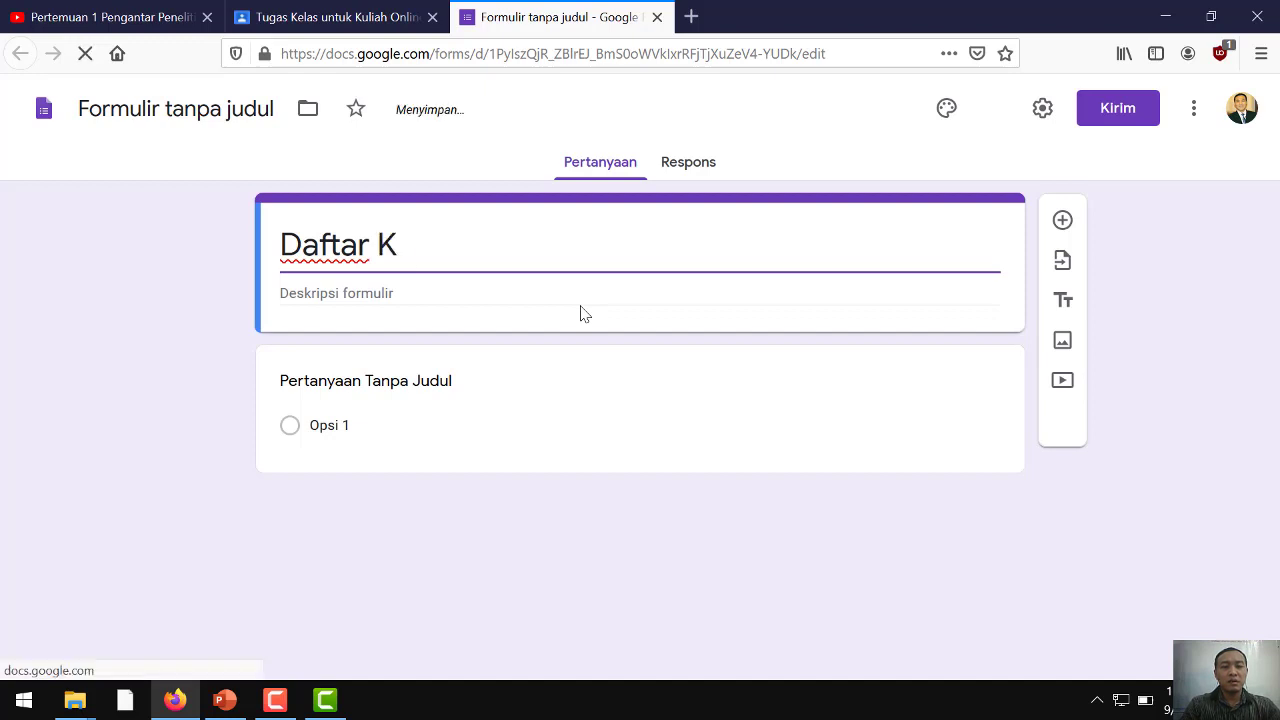
{"action": "type", "text": "ehadiran"}
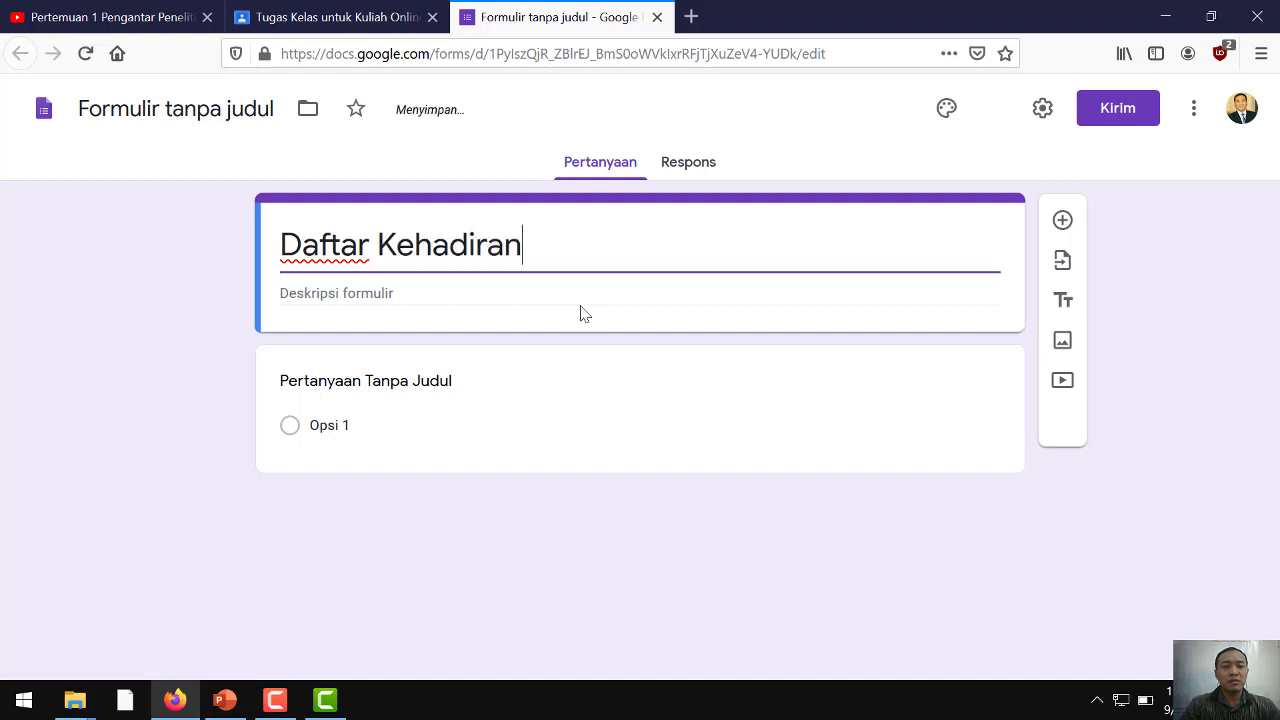
{"action": "type", "text": " Mah"}
{"action": "key", "text": "BackSpace"}
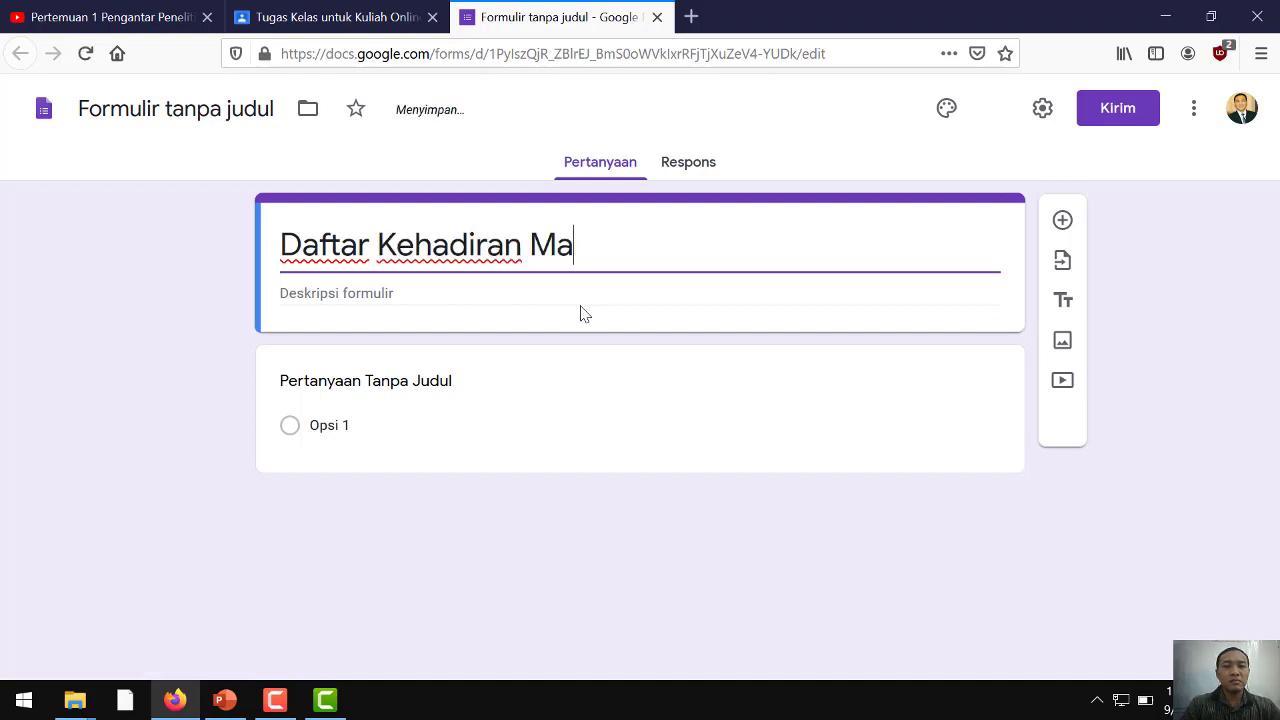
{"action": "type", "text": "hasiswa"}
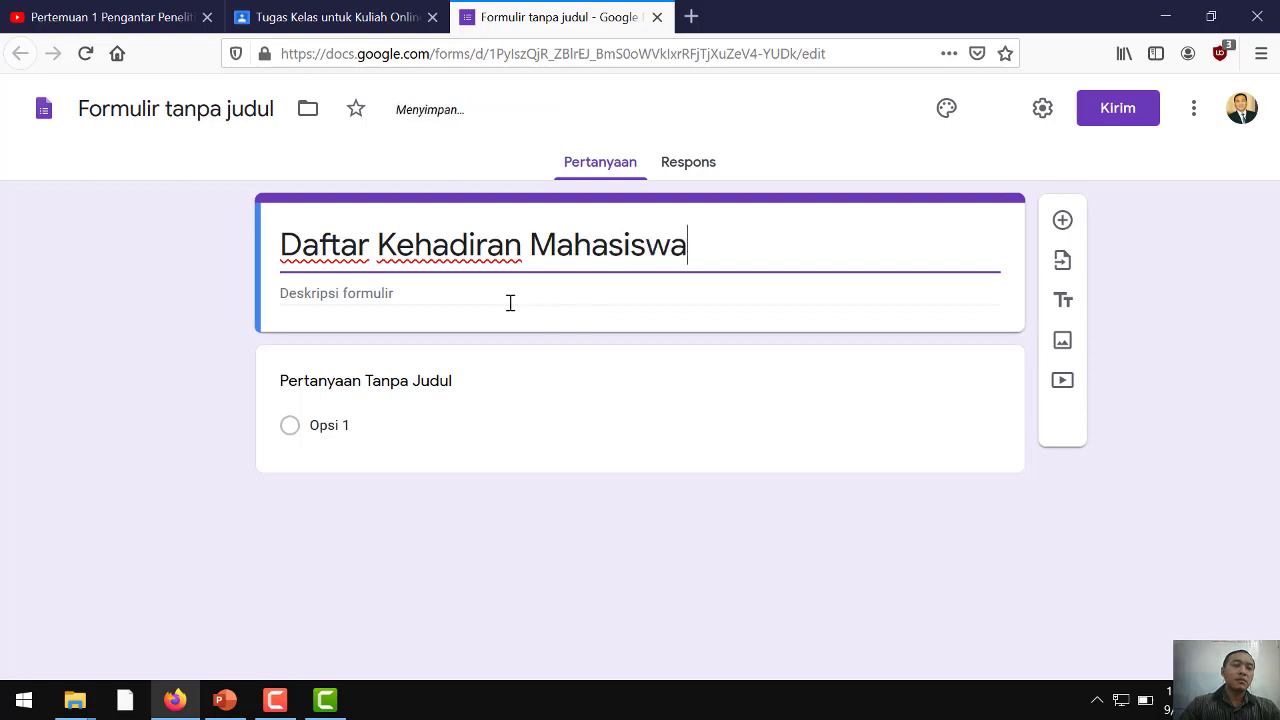
Step: Fill in the form description with "Matakuliah Metode Penelitian" and, on a second line, "Batas Absensi sampai pukul 08.30 wib"
{"action": "left_click", "coordinate": [484, 297]}
{"action": "type", "text": "Matakuliah "}
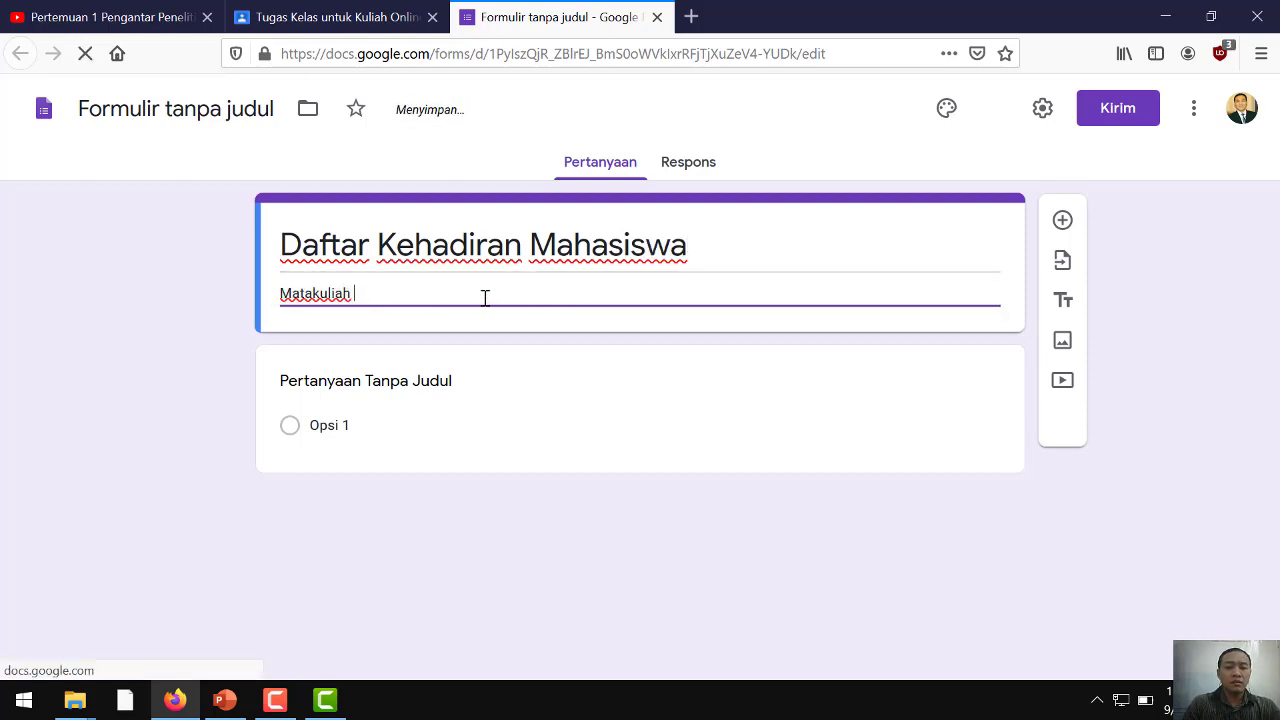
{"action": "type", "text": "Metode Penelitian"}
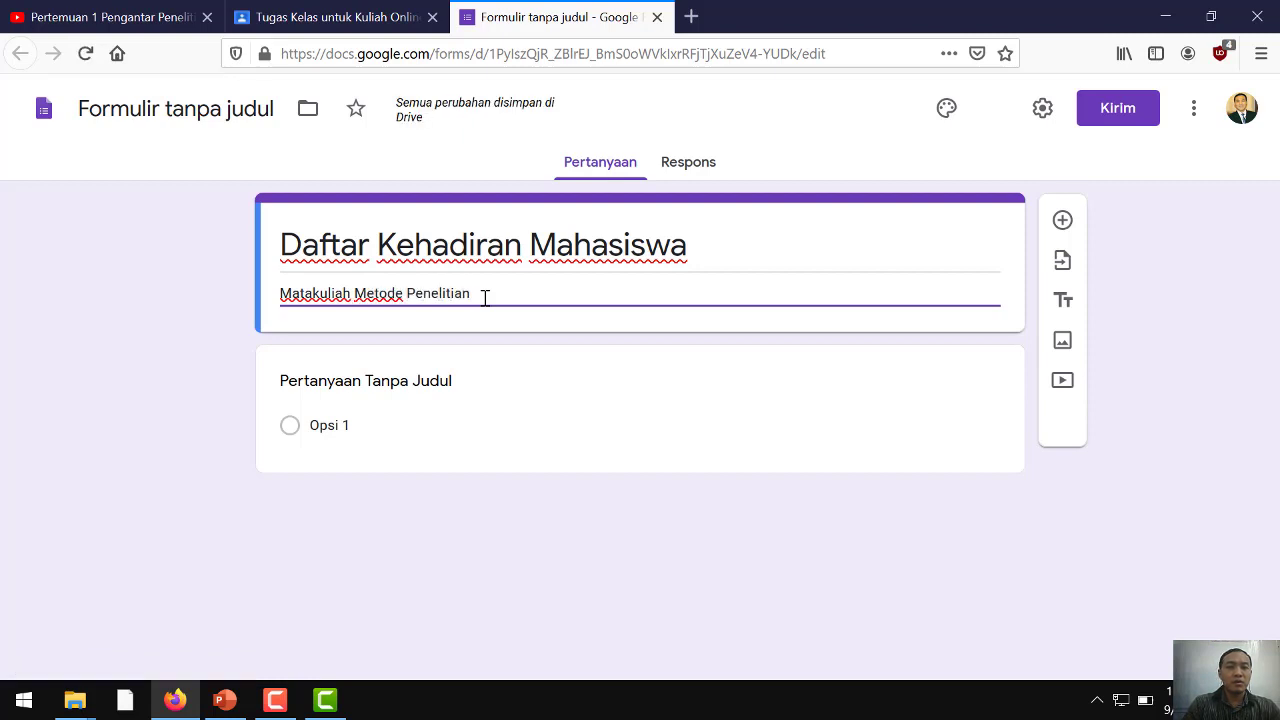
{"action": "key", "text": "Return"}
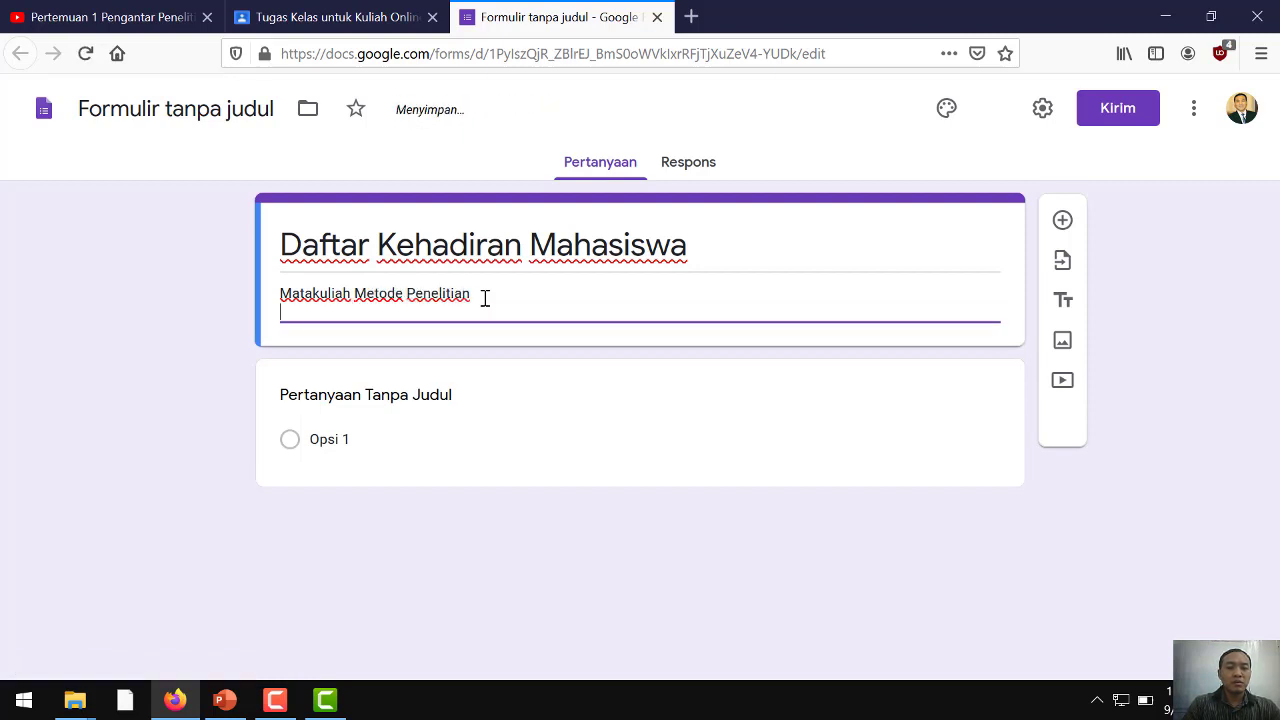
{"action": "type", "text": "Batas Absens"}
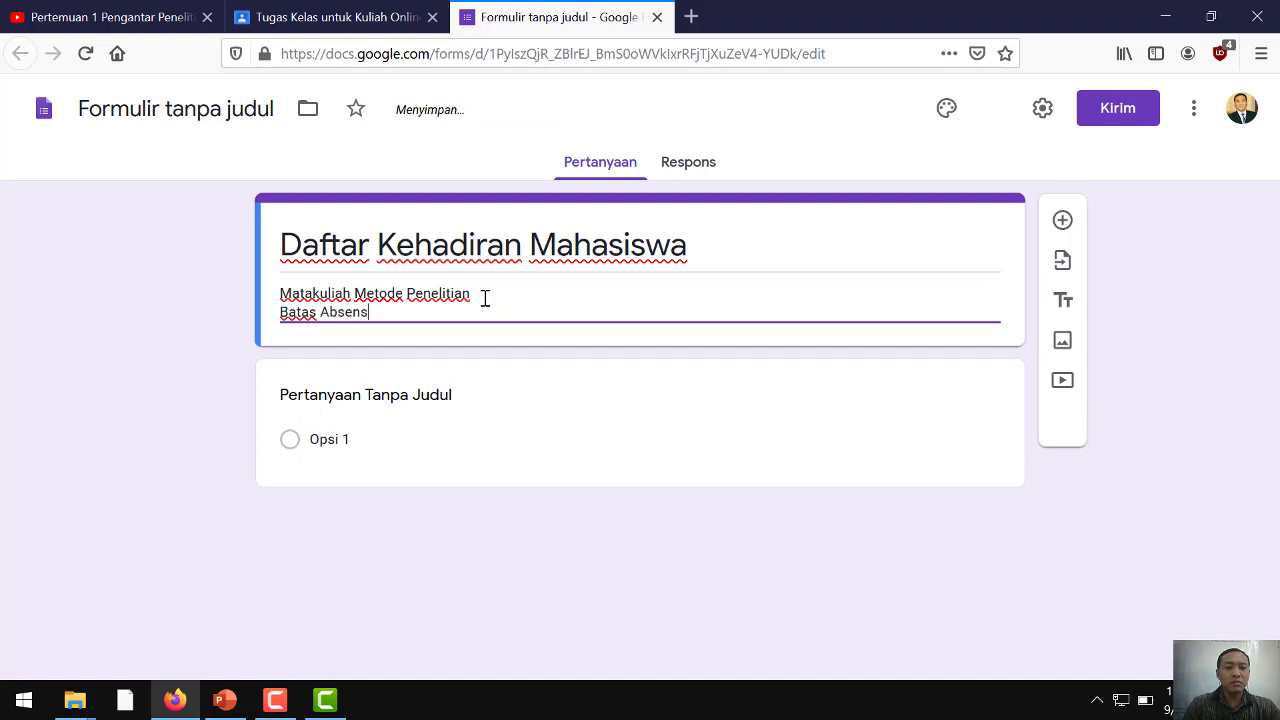
{"action": "type", "text": "i sampai"}
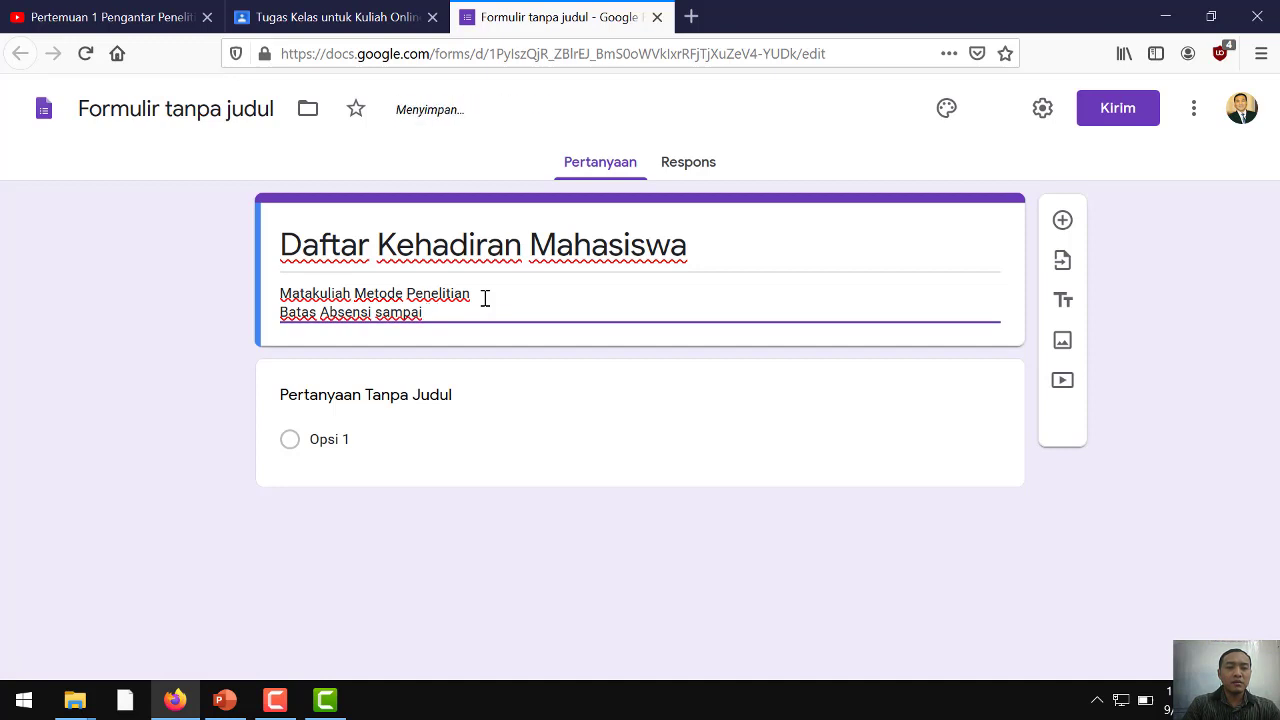
{"action": "type", "text": " puk"}
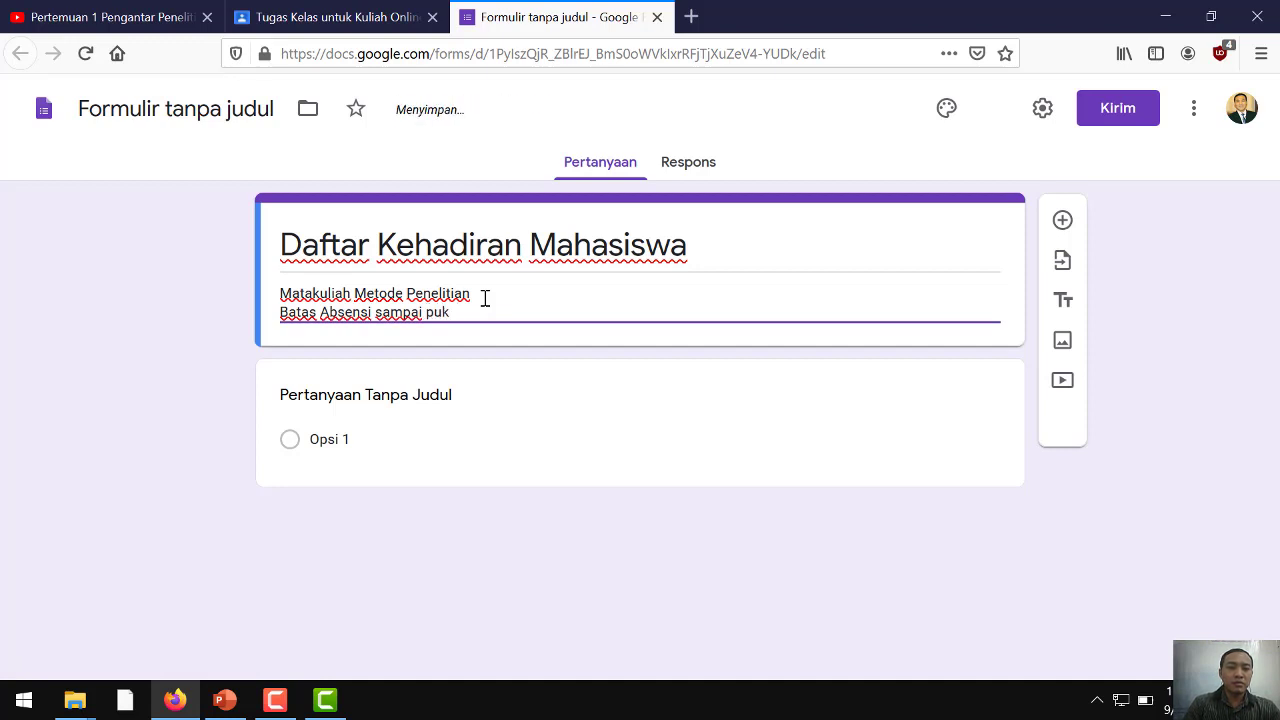
{"action": "type", "text": "ul 08."}
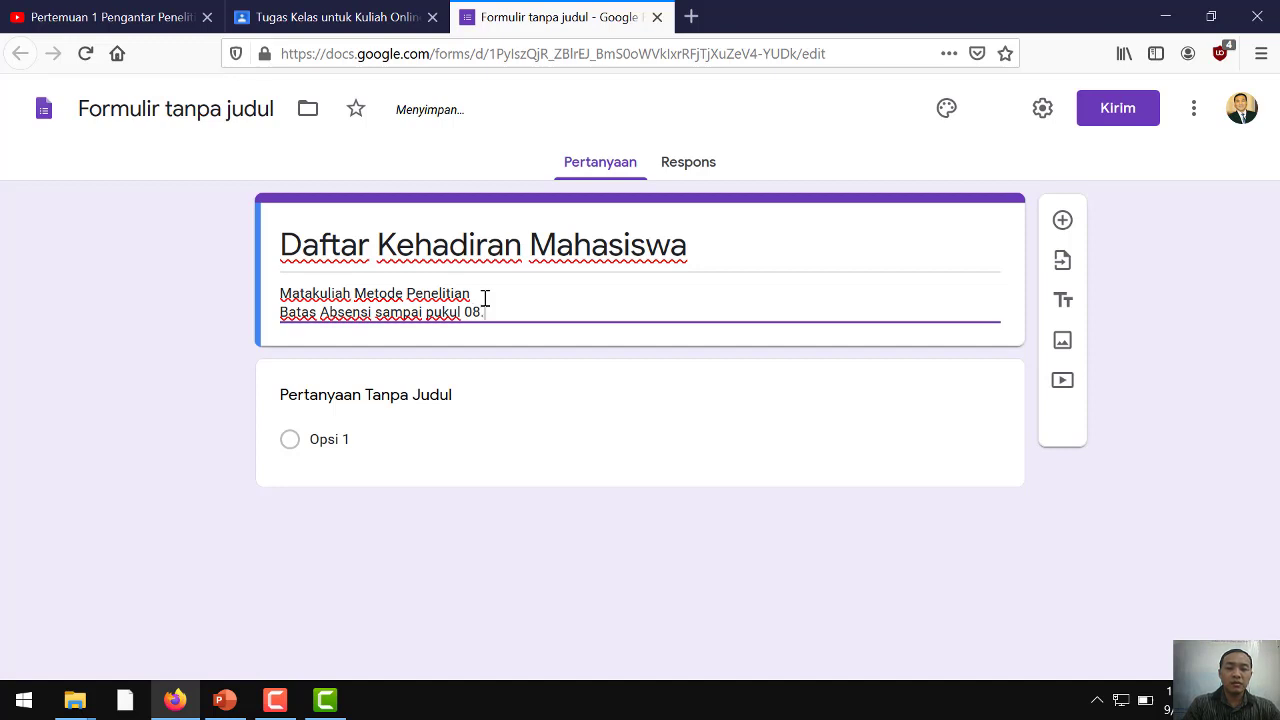
{"action": "type", "text": "30"}
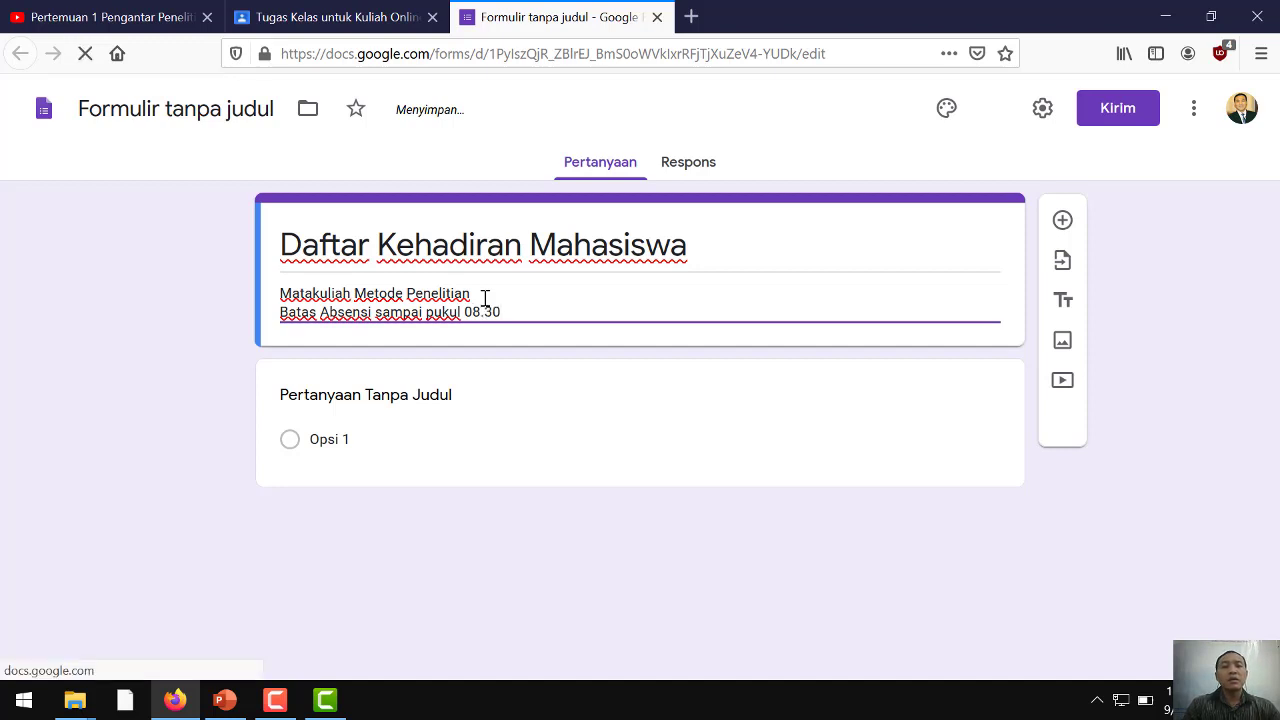
{"action": "type", "text": " wib"}
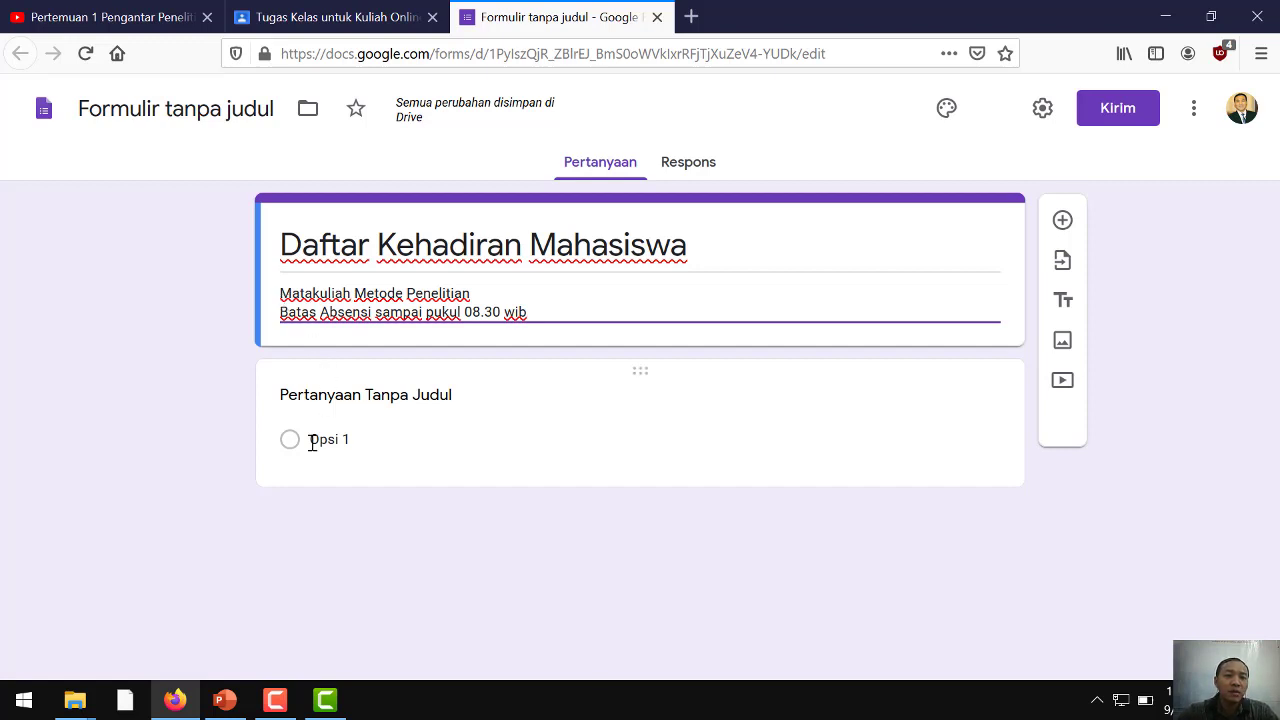
Step: Rename the untitled question "Email" and accept the suggestion to turn on the form's email collection setting
{"action": "left_click", "coordinate": [362, 400]}
{"action": "left_click_drag", "start_coordinate": [383, 416], "coordinate": [146, 422]}
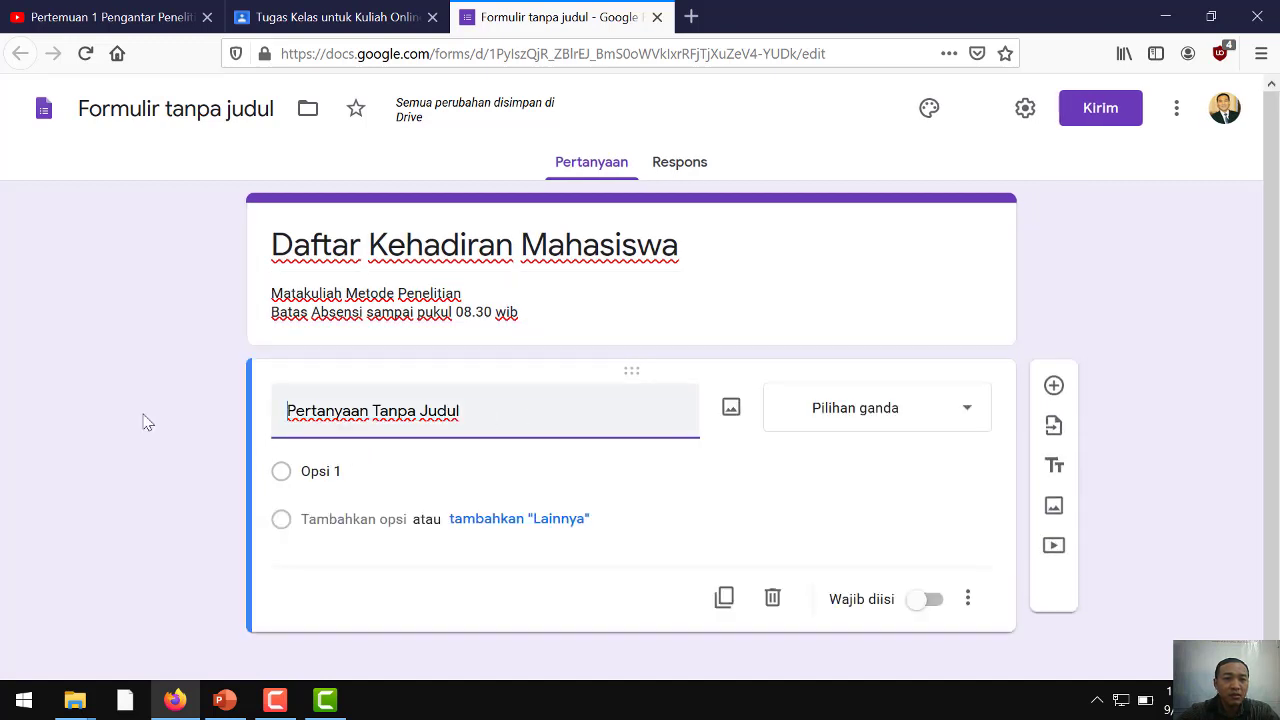
{"action": "type", "text": "Email"}
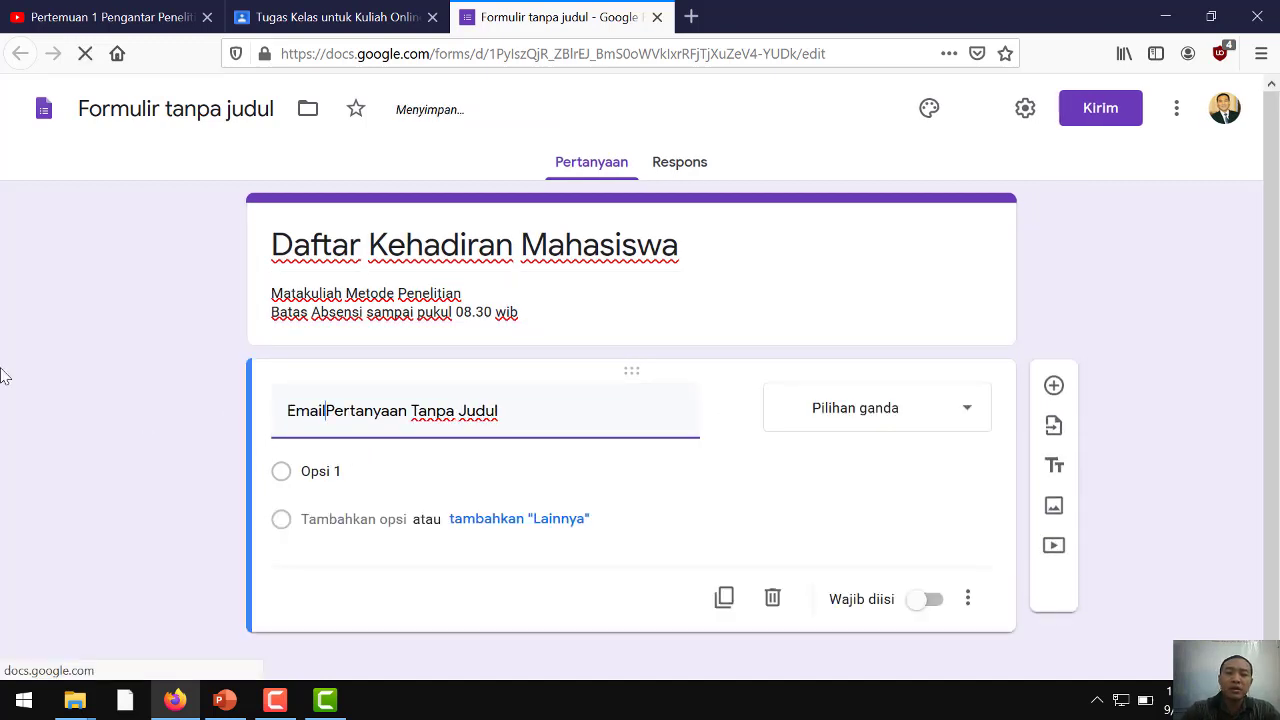
{"action": "key", "text": "shift+End"}
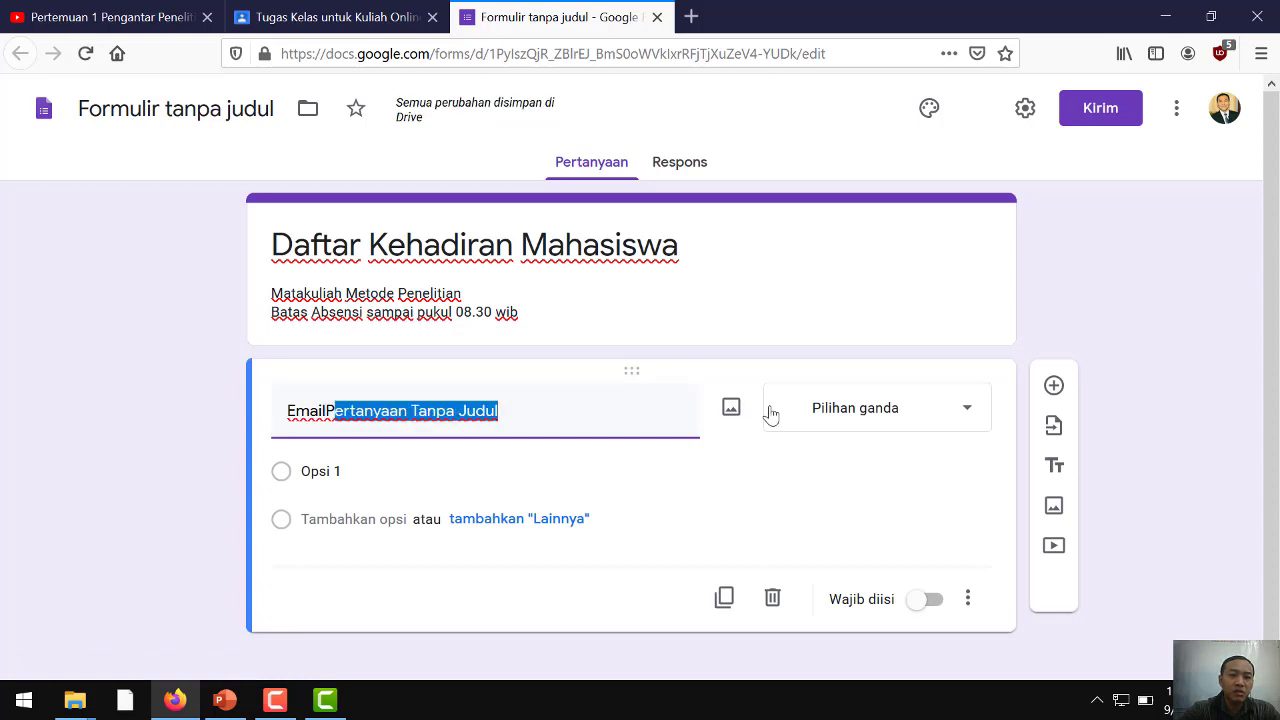
{"action": "type", "text": "P"}
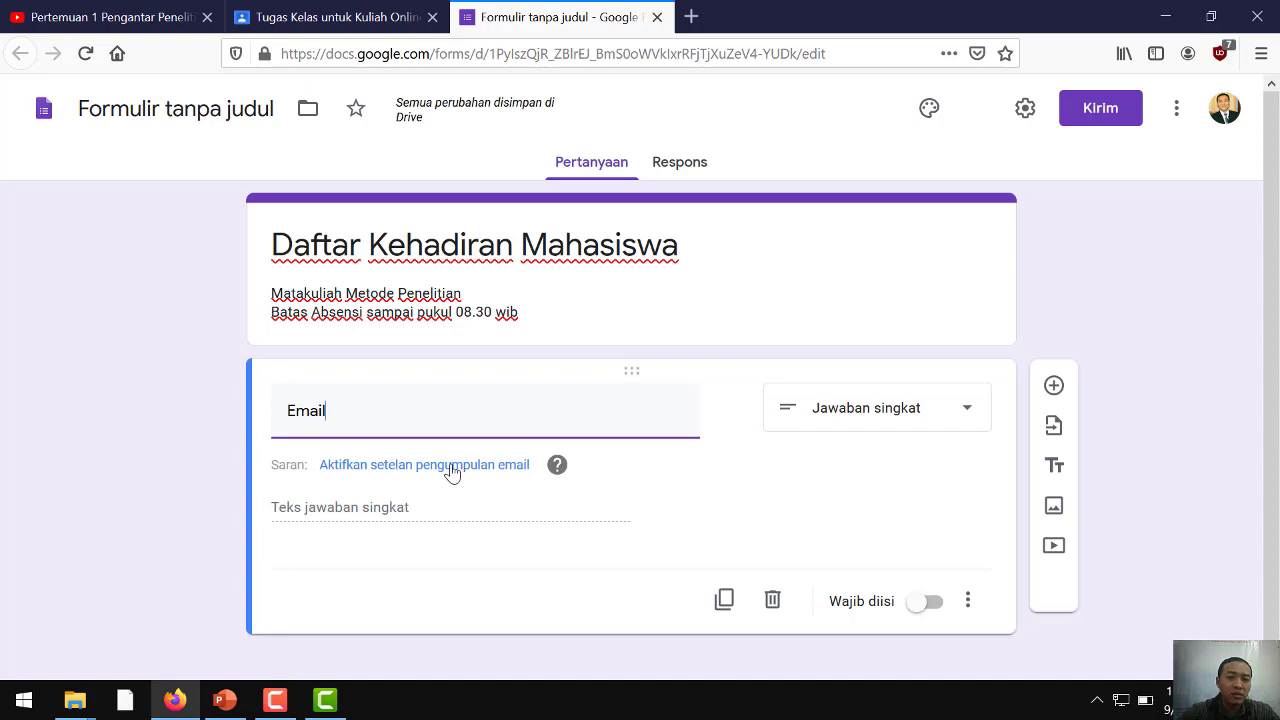
{"action": "left_click", "coordinate": [452, 472]}
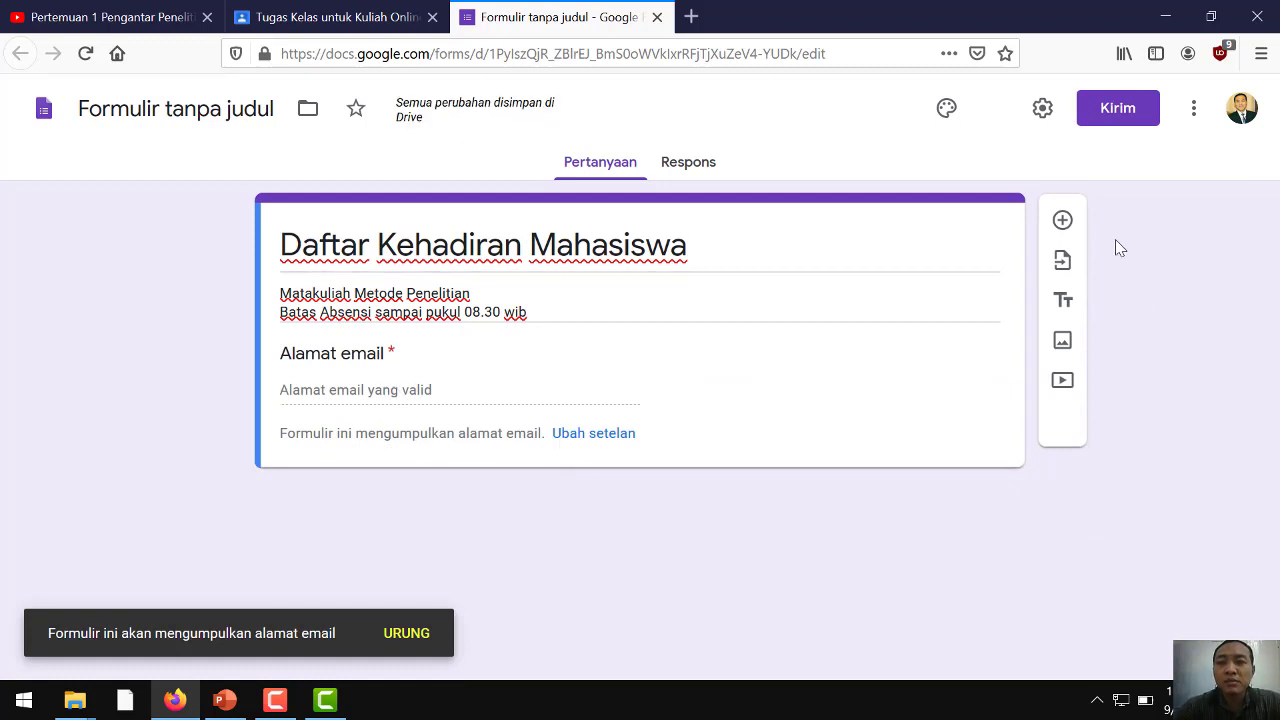
Step: Add a new question titled "NIM" below the email address field
{"action": "left_click", "coordinate": [1060, 230]}
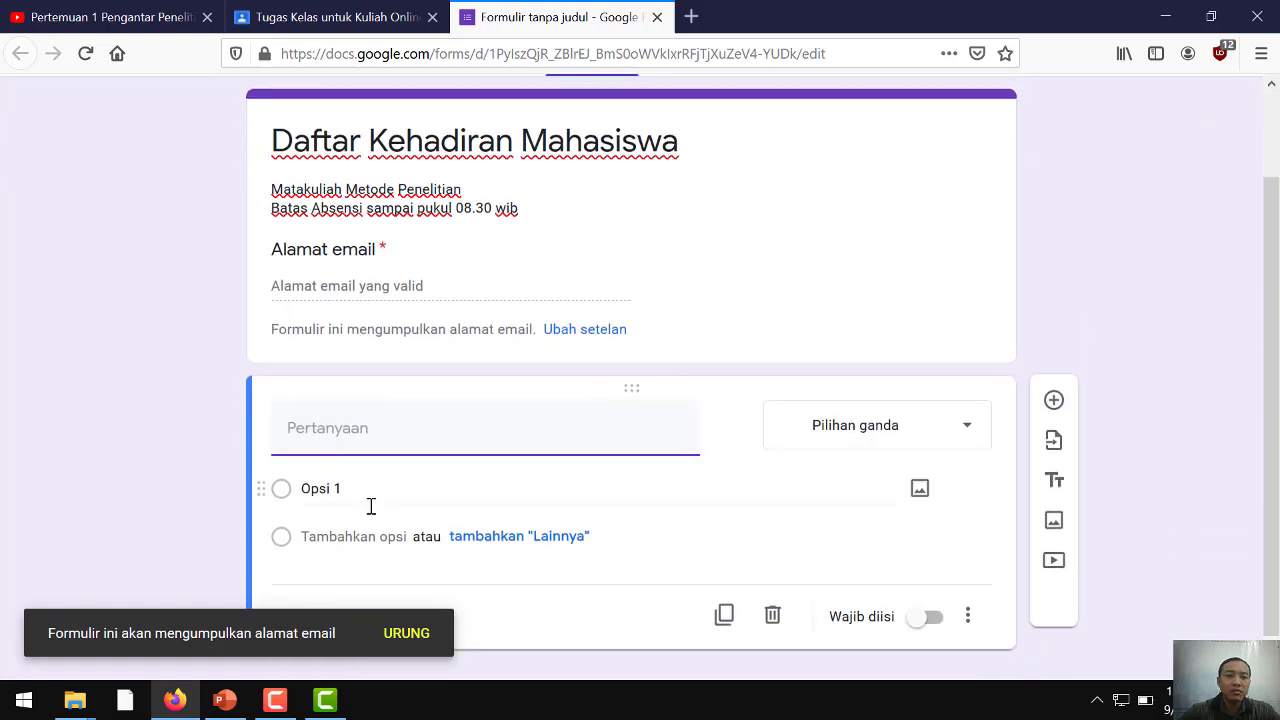
{"action": "type", "text": "M"}
{"action": "key", "text": "BackSpace"}
{"action": "type", "text": "NIM"}
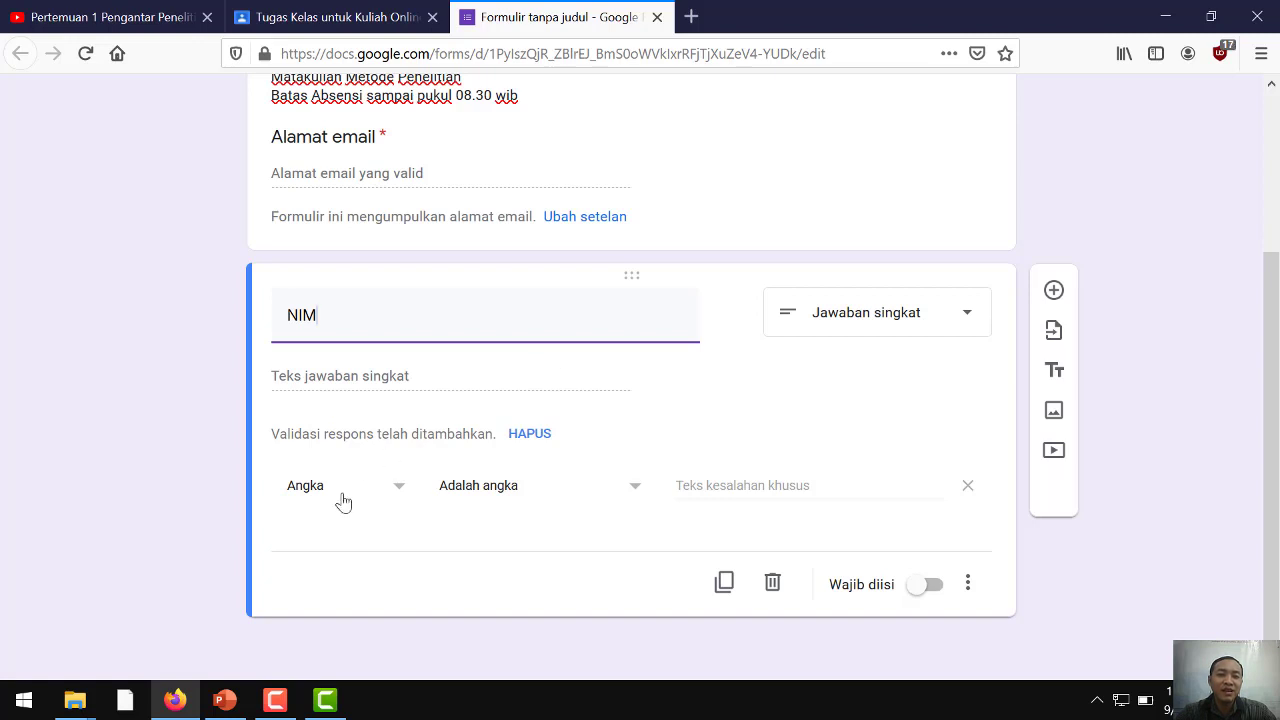
Step: Review the NIM question's response validation choices and keep the rule as Angka with the condition Adalah angka
{"action": "left_click", "coordinate": [406, 485]}
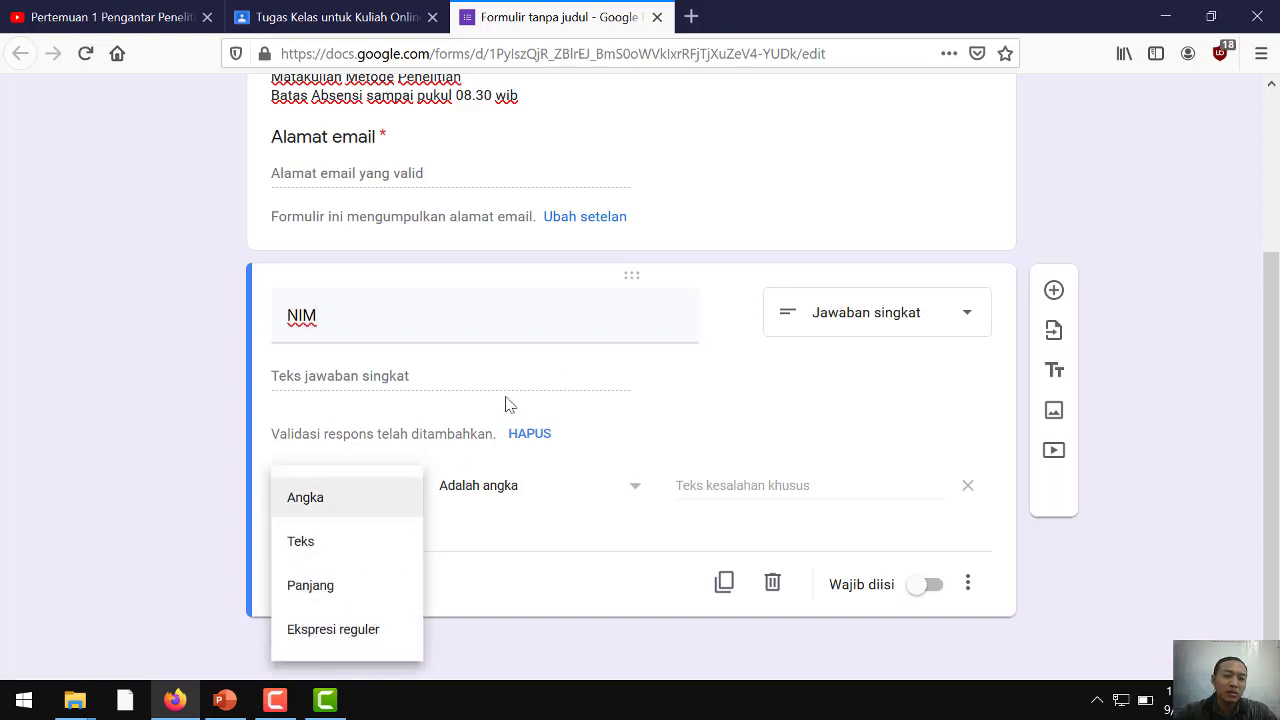
{"action": "left_click", "coordinate": [620, 430]}
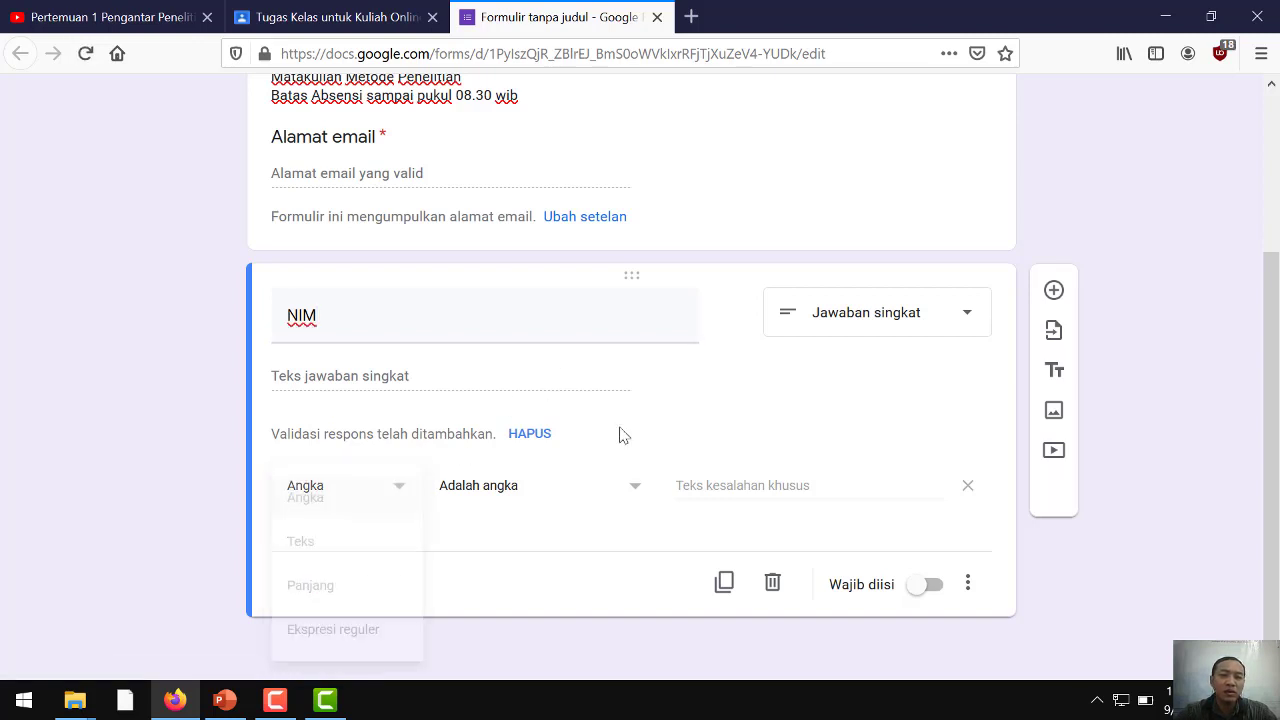
{"action": "left_click", "coordinate": [488, 489]}
{"action": "left_click", "coordinate": [537, 492]}
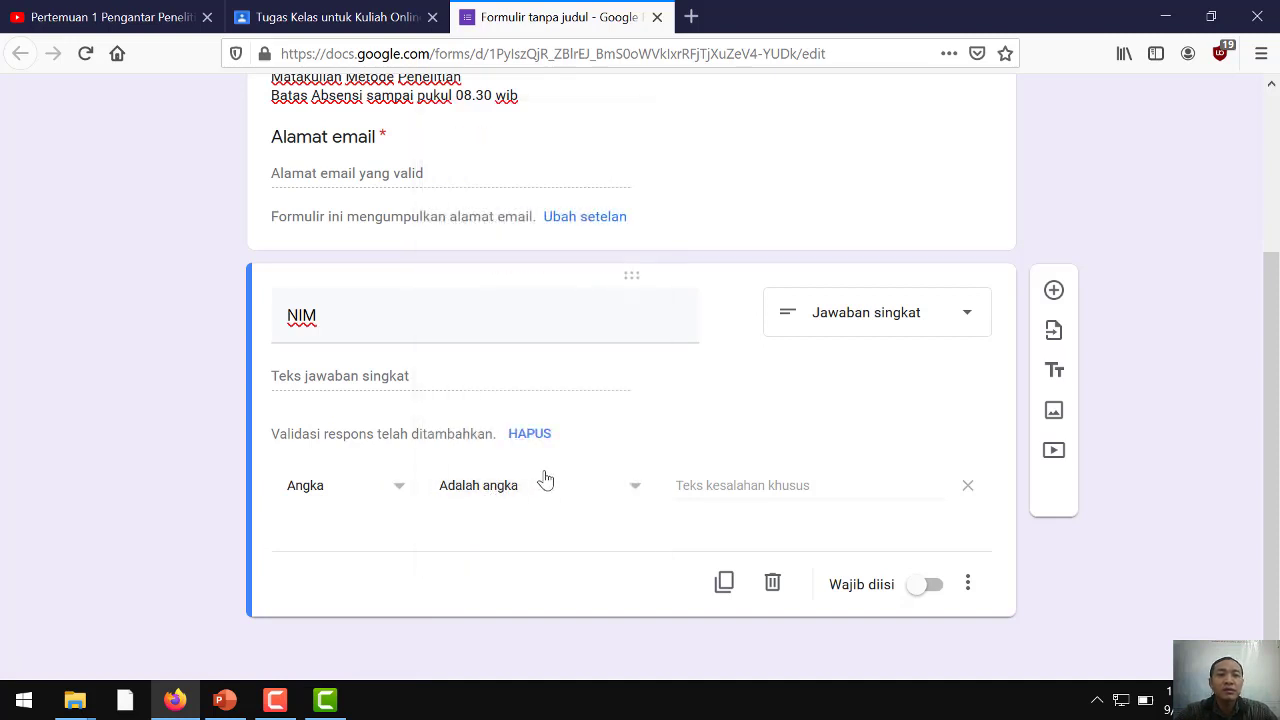
{"action": "left_click", "coordinate": [541, 486]}
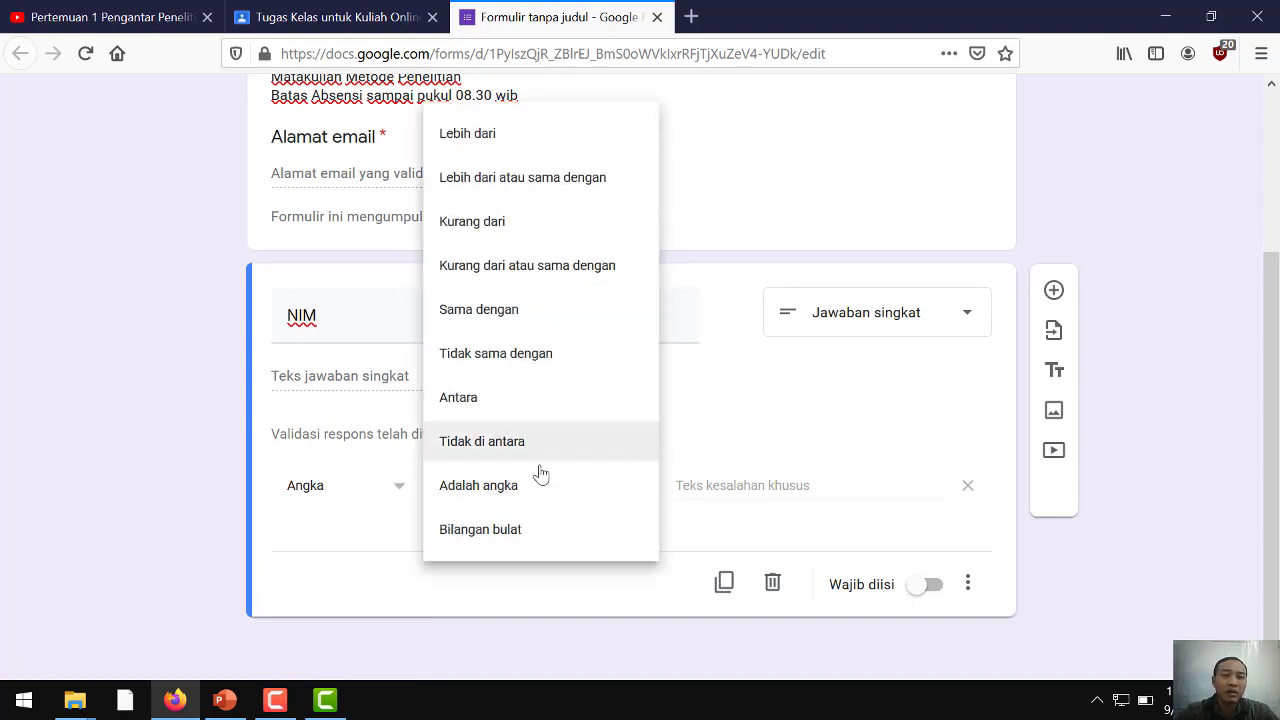
{"action": "left_click", "coordinate": [530, 497]}
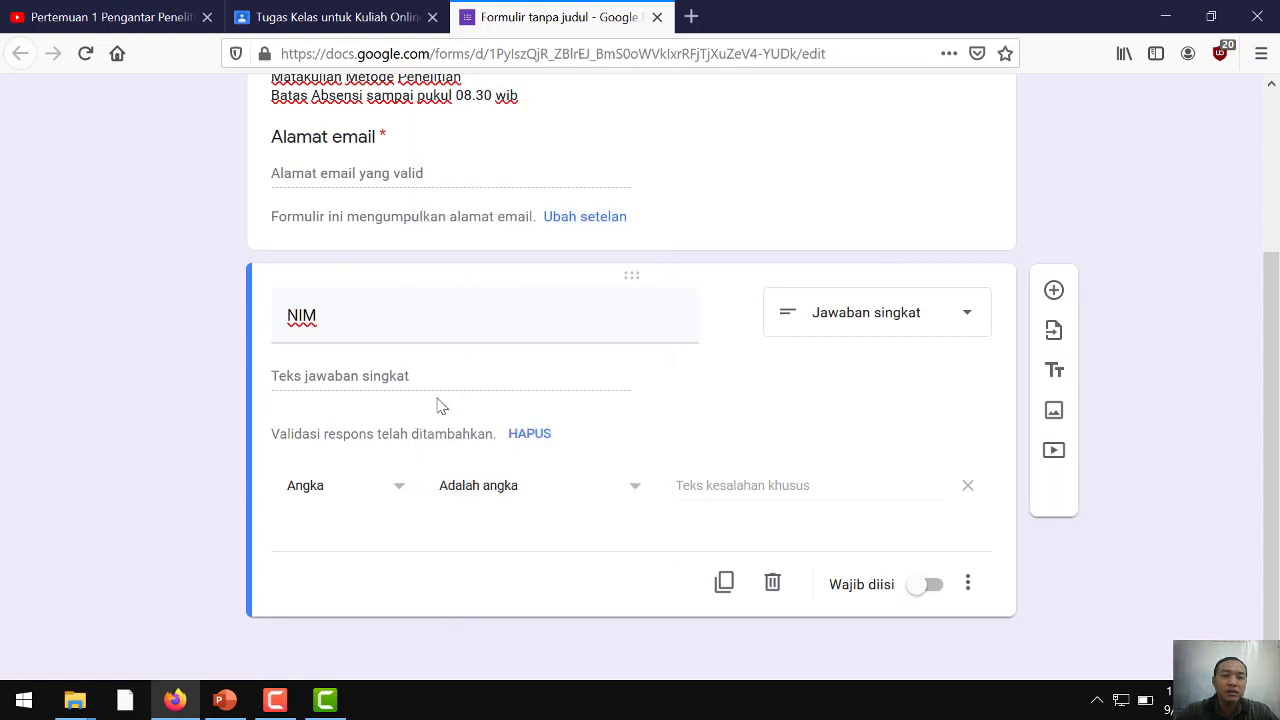
Step: Enter a sample student number introduced by "Contoh:" as the NIM question's custom error text, and make the question required
{"action": "left_click", "coordinate": [857, 485]}
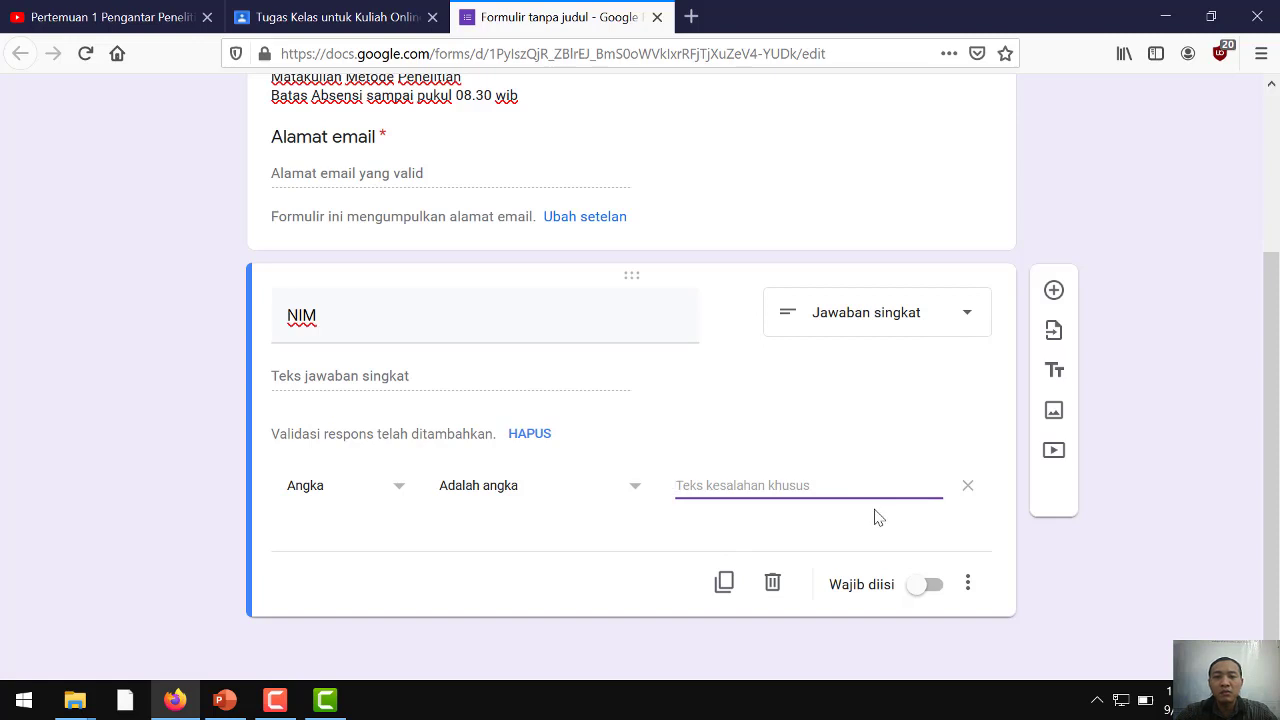
{"action": "type", "text": "Contoh: 123456789"}
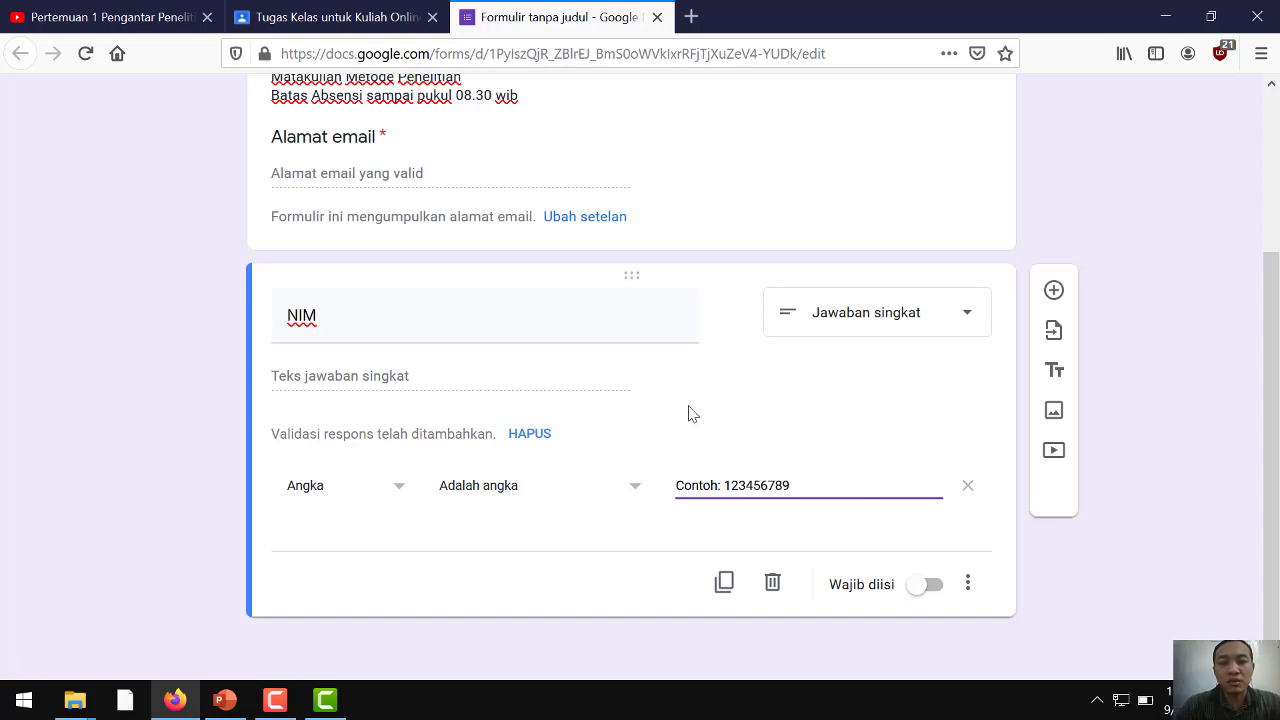
{"action": "left_click", "coordinate": [922, 584]}
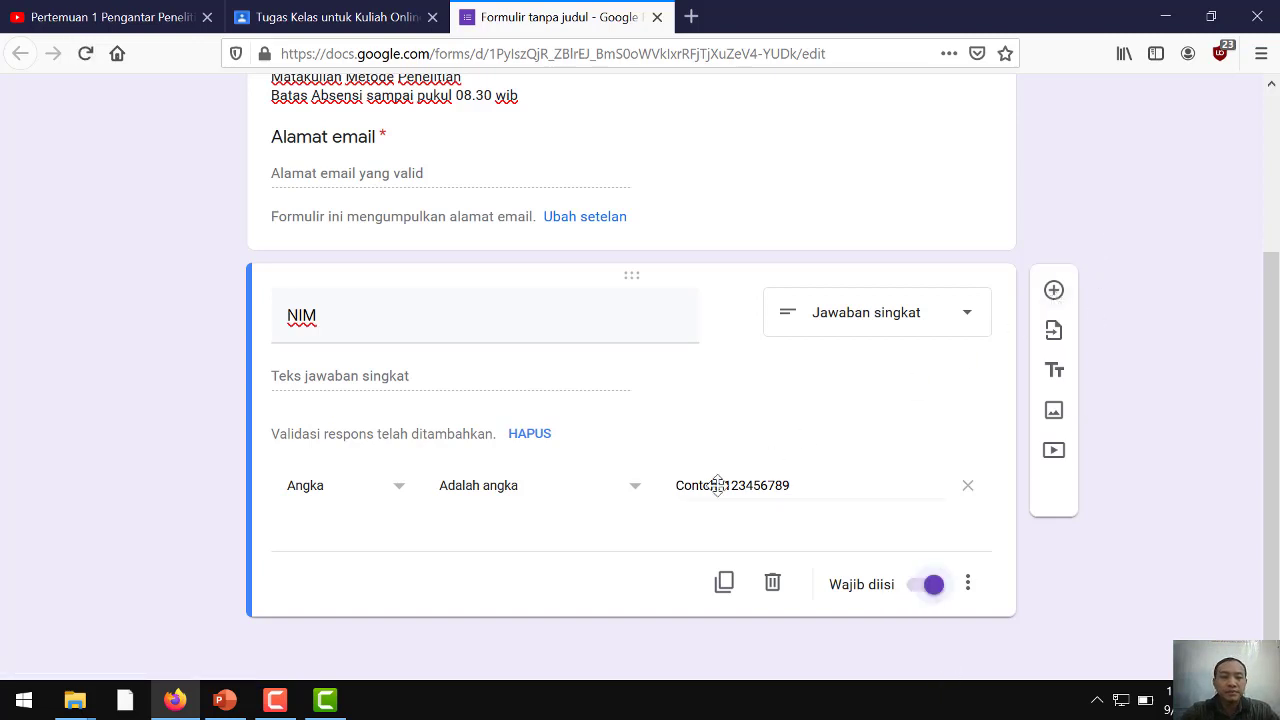
Step: Add a question titled "Nama Lengkap" after NIM and make it required
{"action": "left_click", "coordinate": [1054, 290]}
{"action": "type", "text": "Nama "}
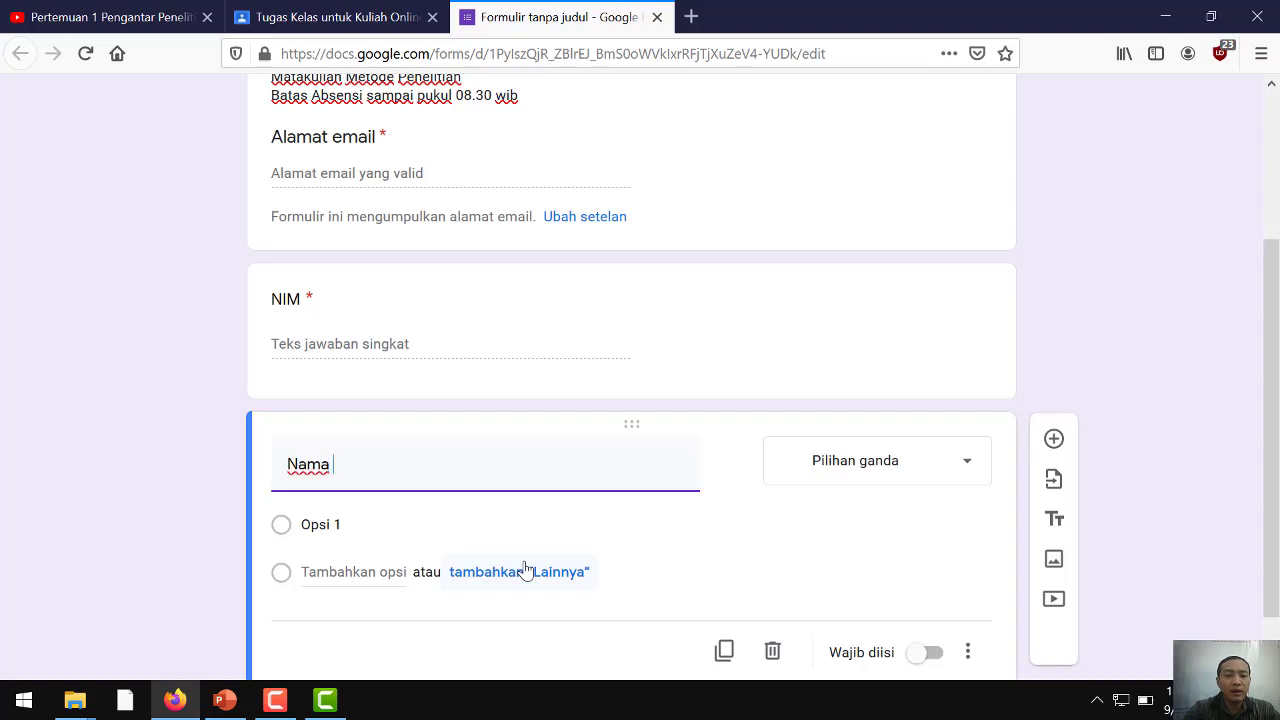
{"action": "type", "text": "Lengkap"}
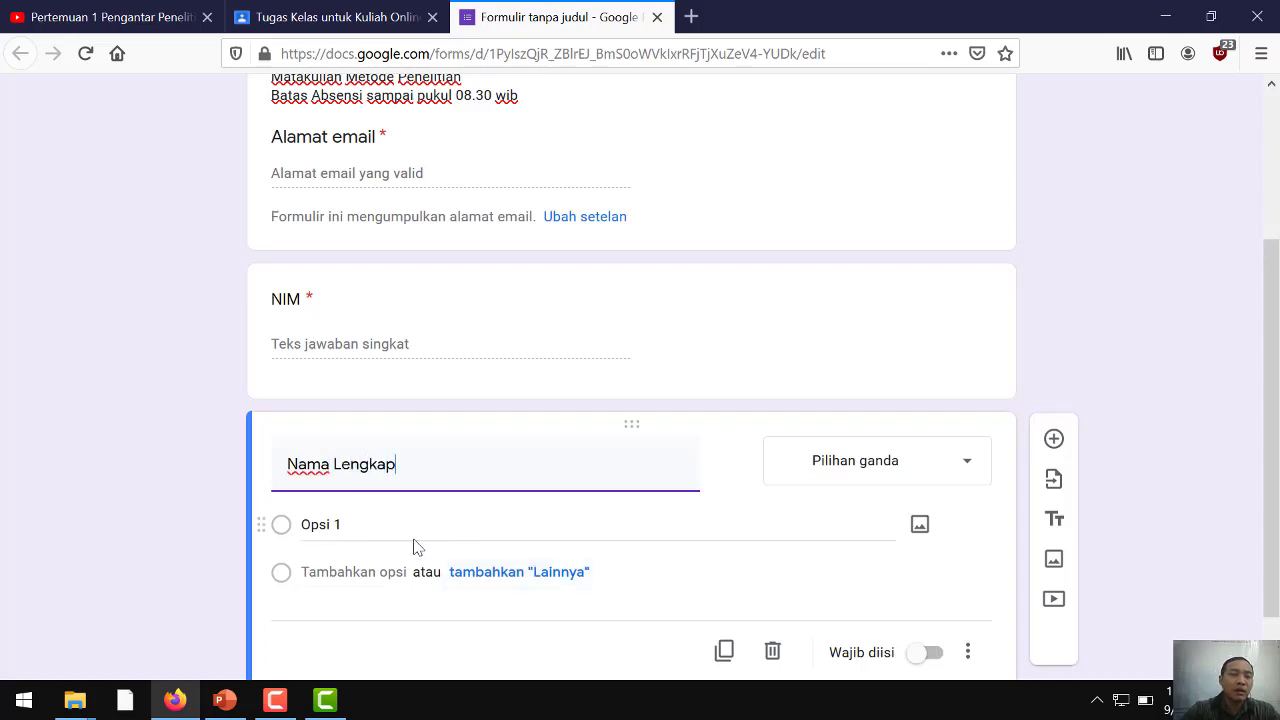
{"action": "left_click", "coordinate": [921, 619]}
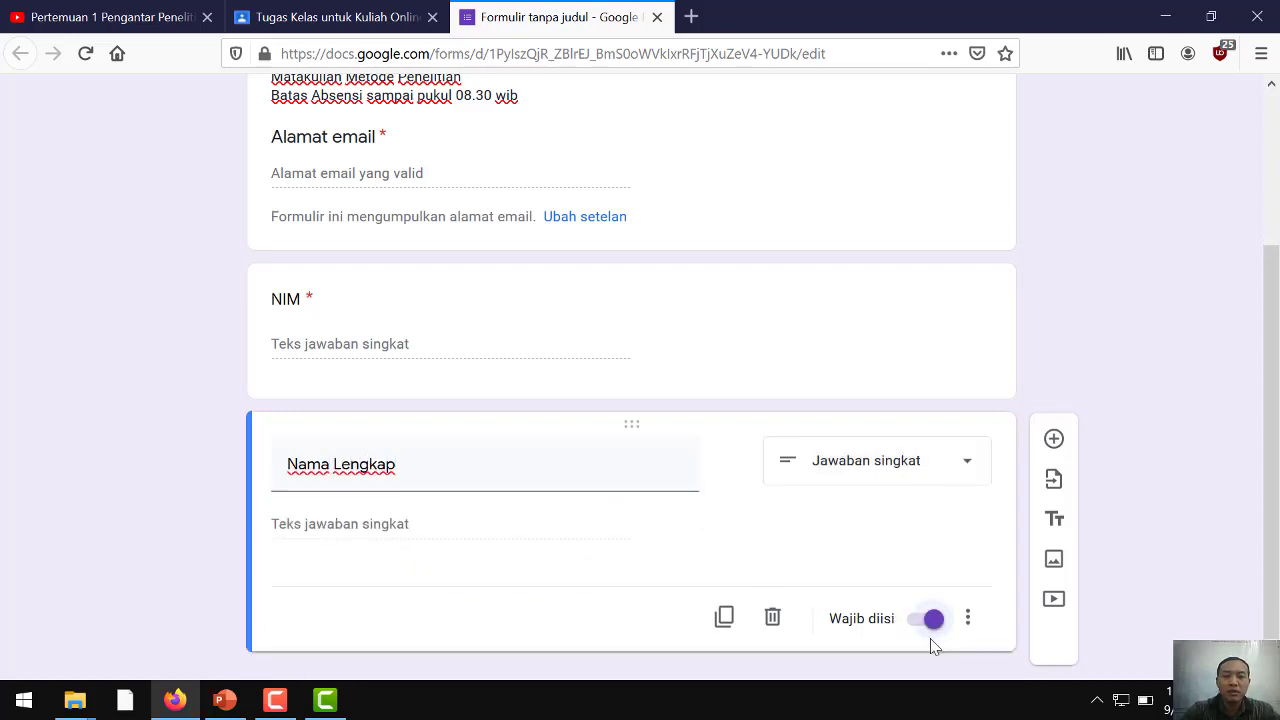
Step: Add a multiple-choice question titled "Program Studi" after Nama Lengkap, with the options "Sistem Informasi" and "Manajemen Informatika"
{"action": "left_click", "coordinate": [1053, 439]}
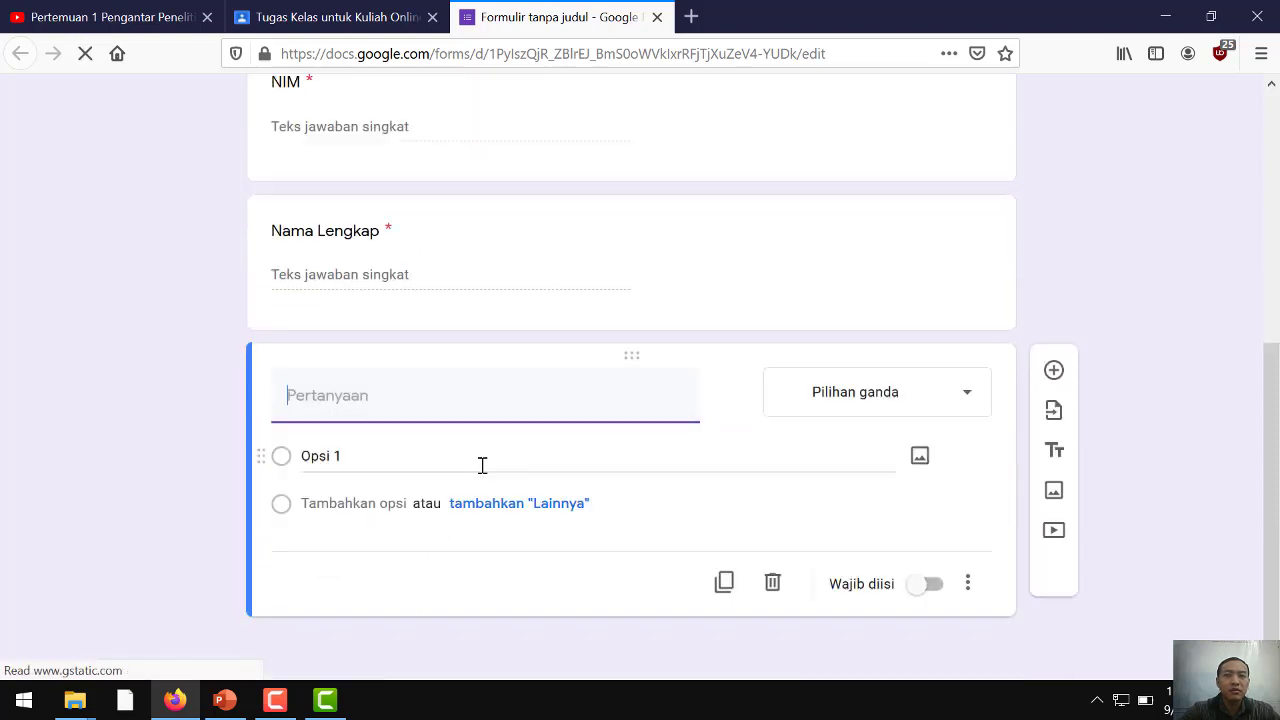
{"action": "type", "text": "Program Studi"}
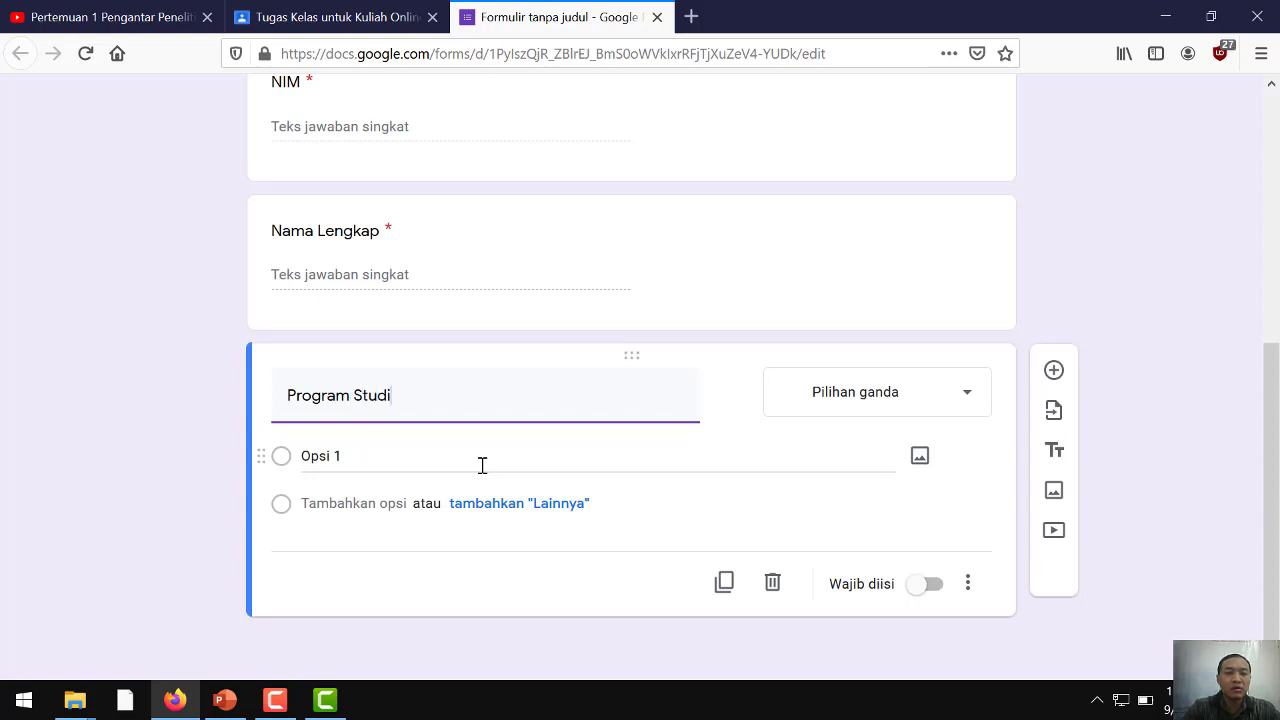
{"action": "left_click", "coordinate": [407, 456]}
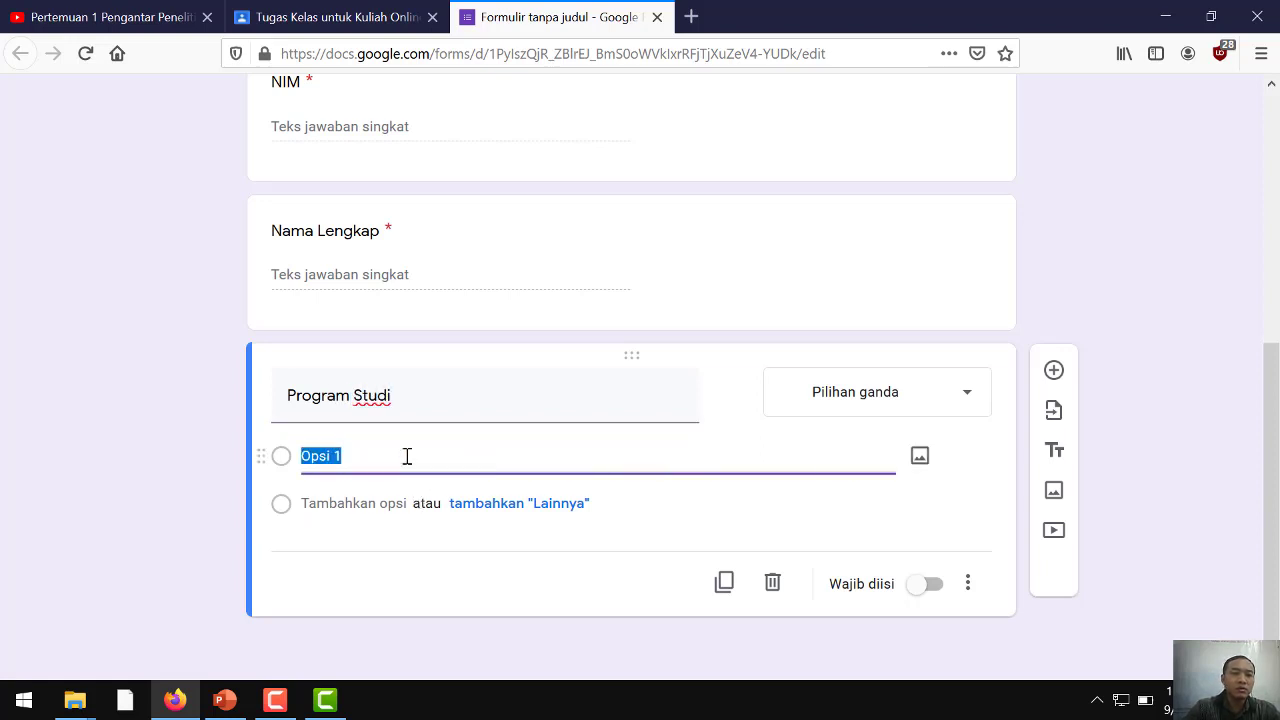
{"action": "type", "text": "Sistem I"}
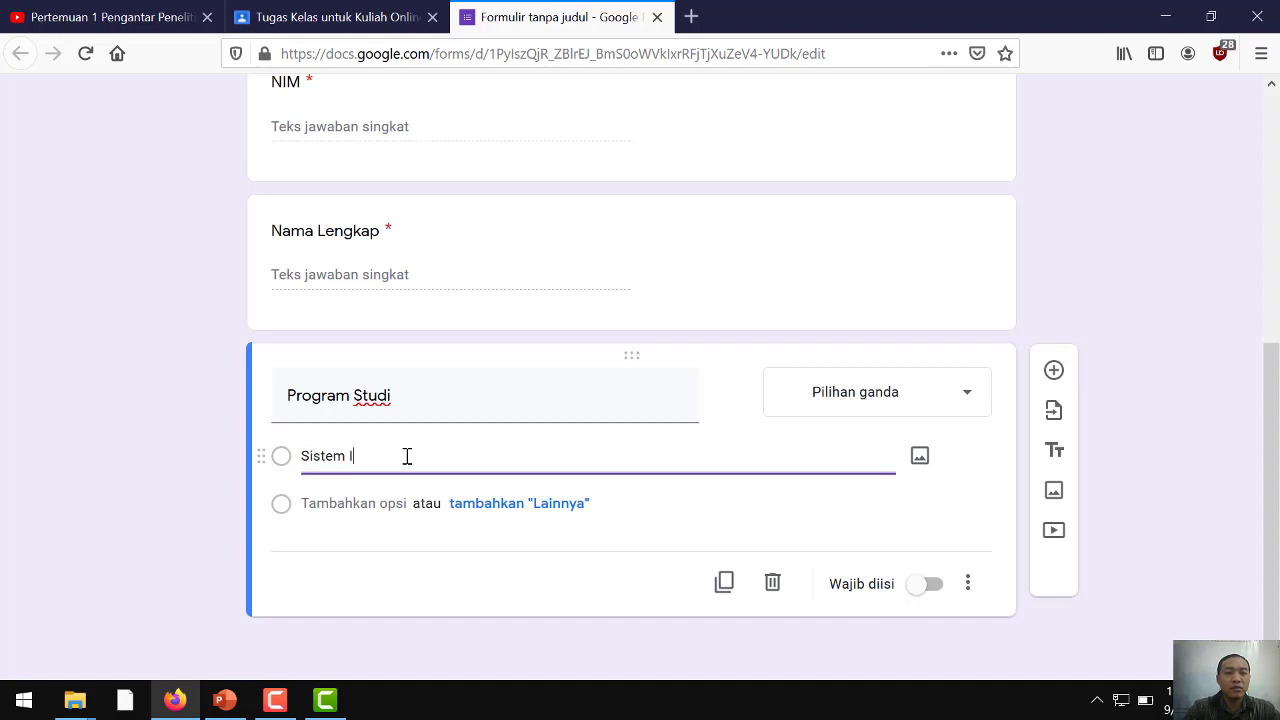
{"action": "type", "text": "nformasi"}
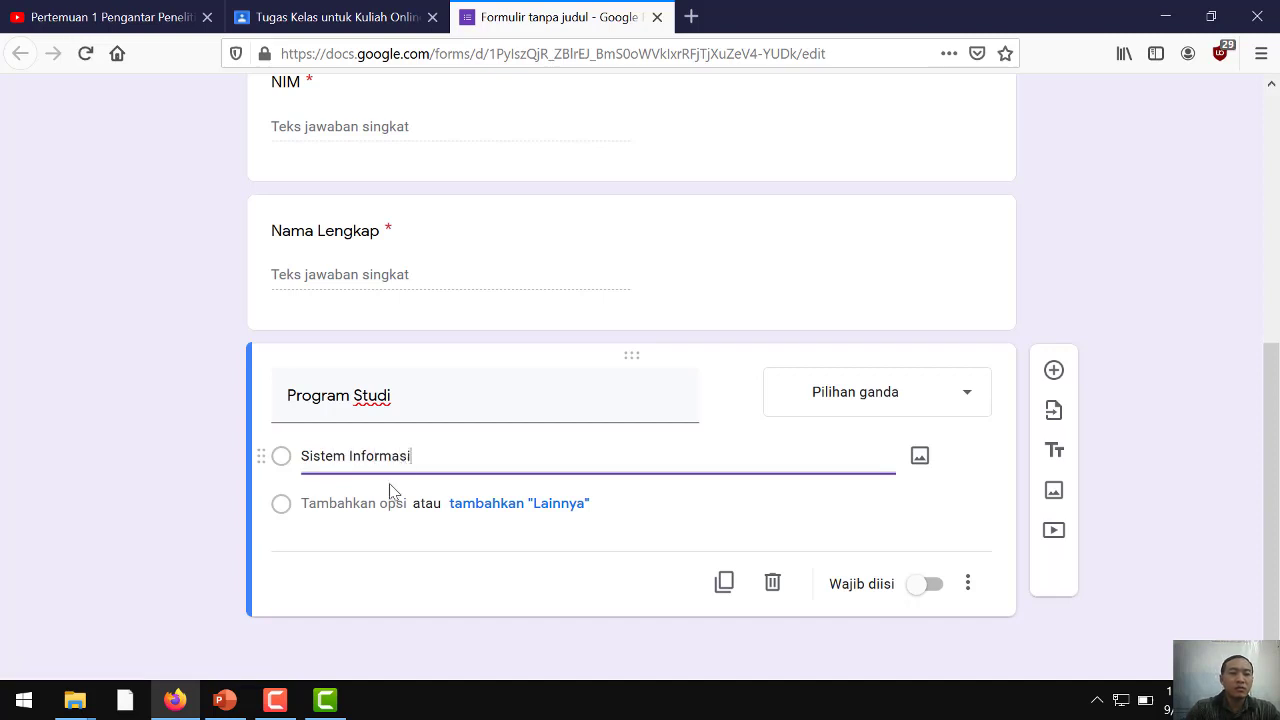
{"action": "left_click", "coordinate": [371, 500]}
{"action": "type", "text": "In"}
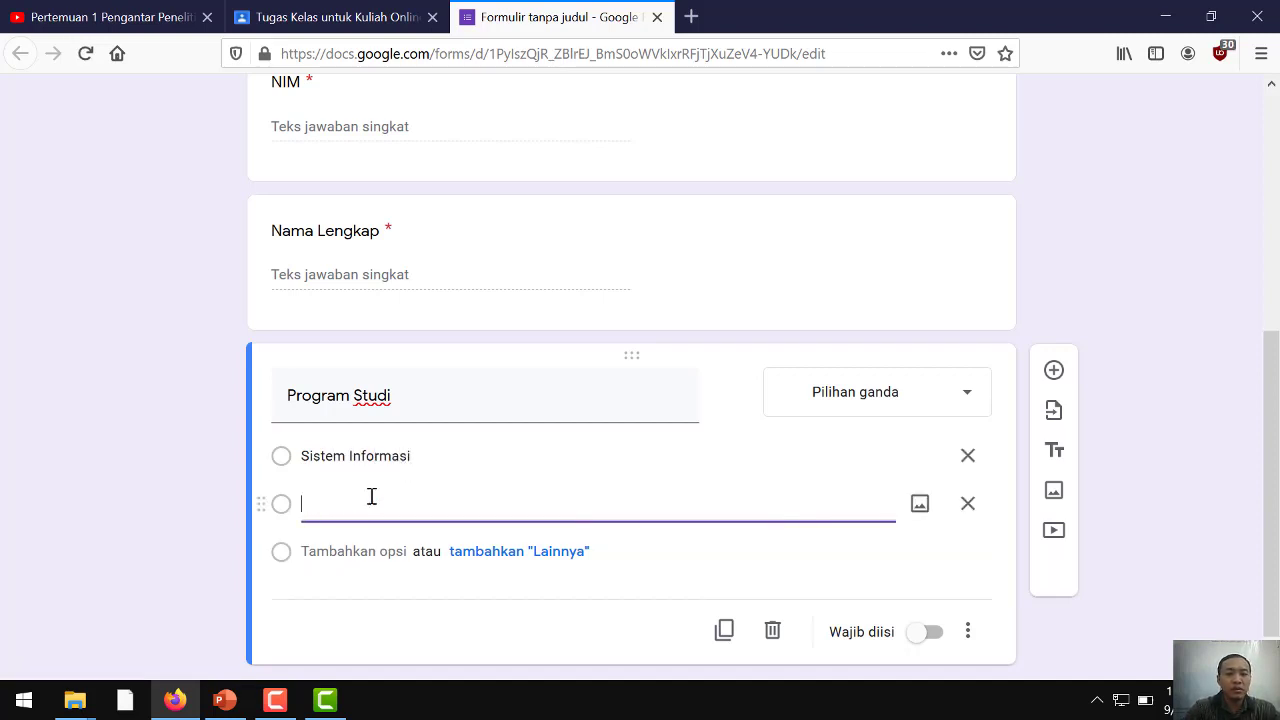
{"action": "type", "text": "najemen Informatika"}
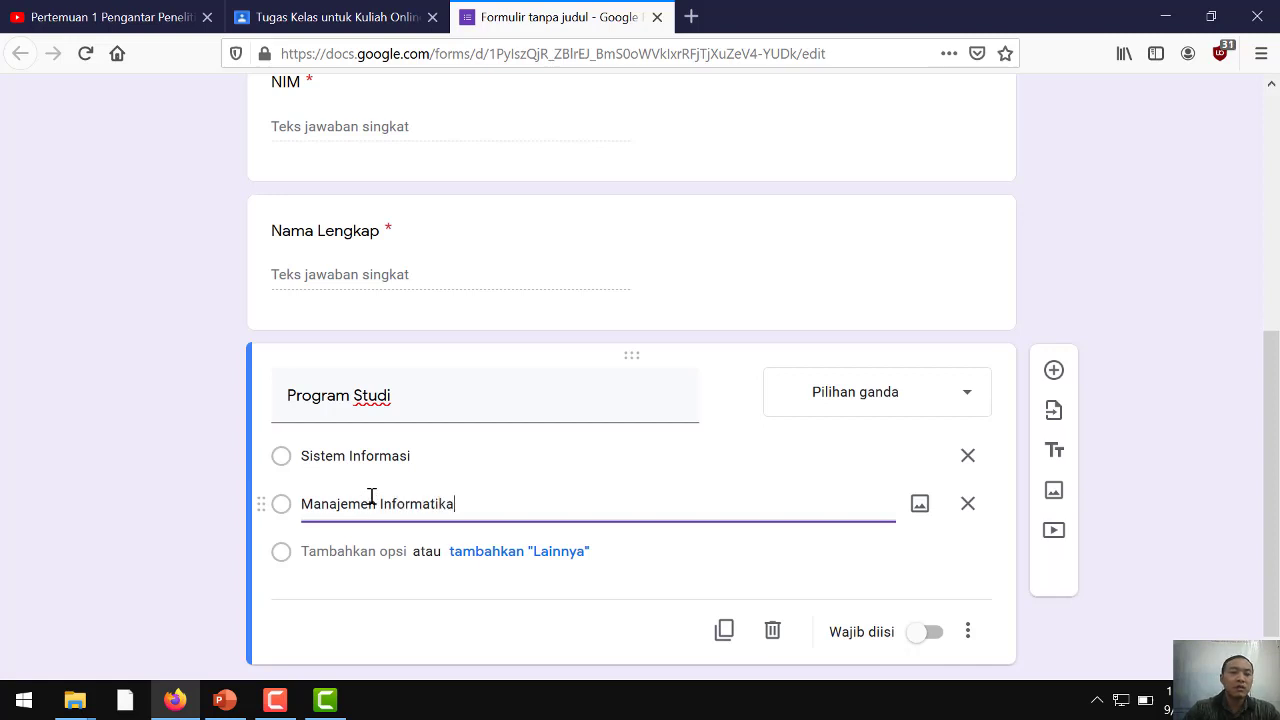
{"action": "left_click", "coordinate": [363, 551]}
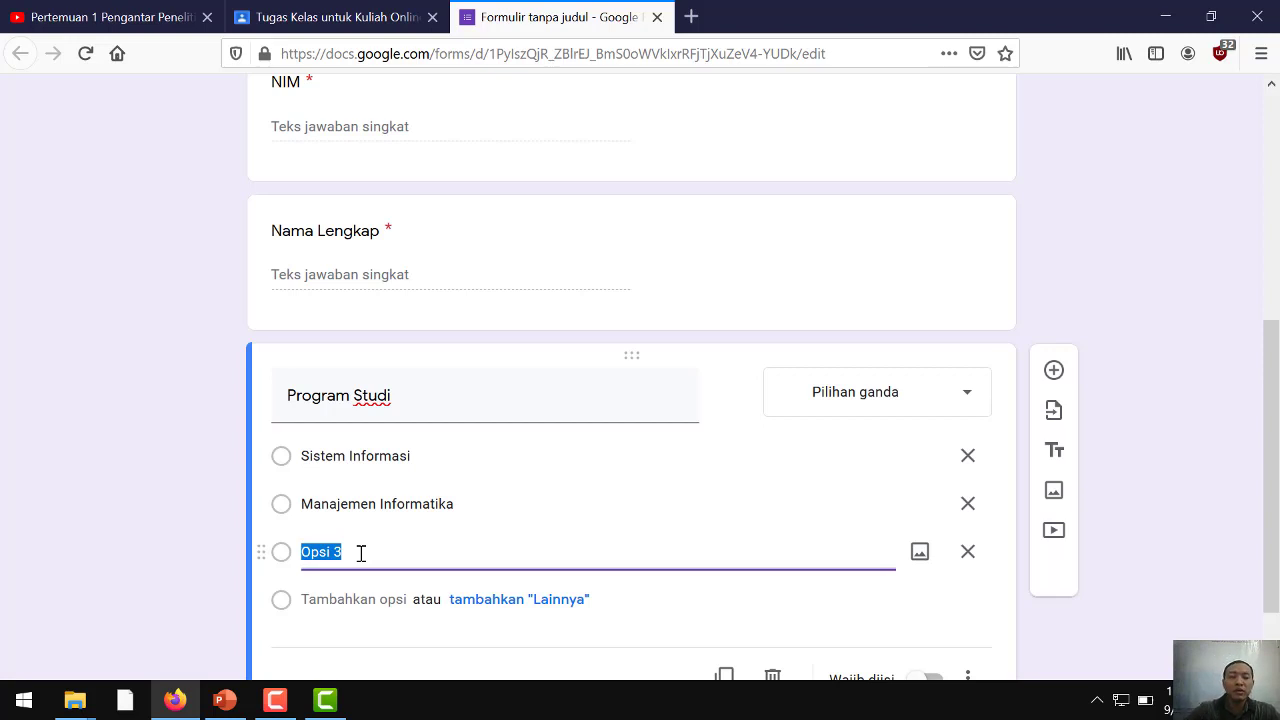
{"action": "type", "text": "Gab"}
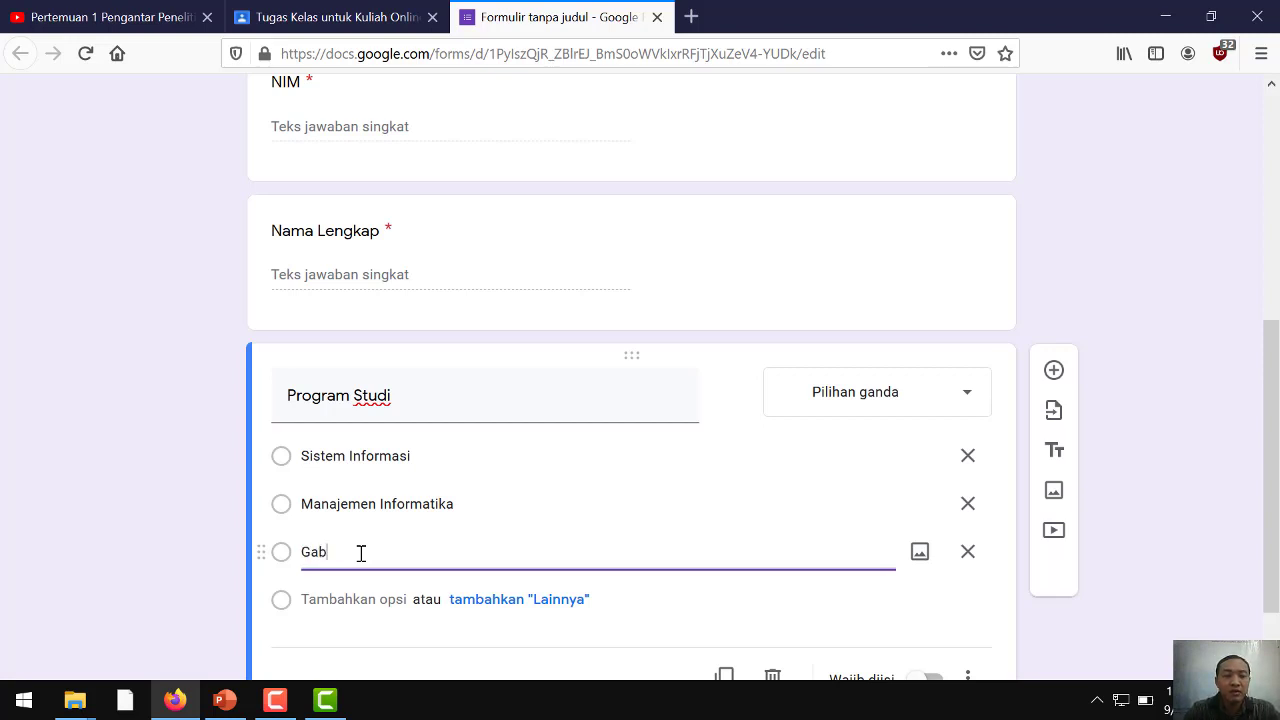
{"action": "type", "text": "ungan"}
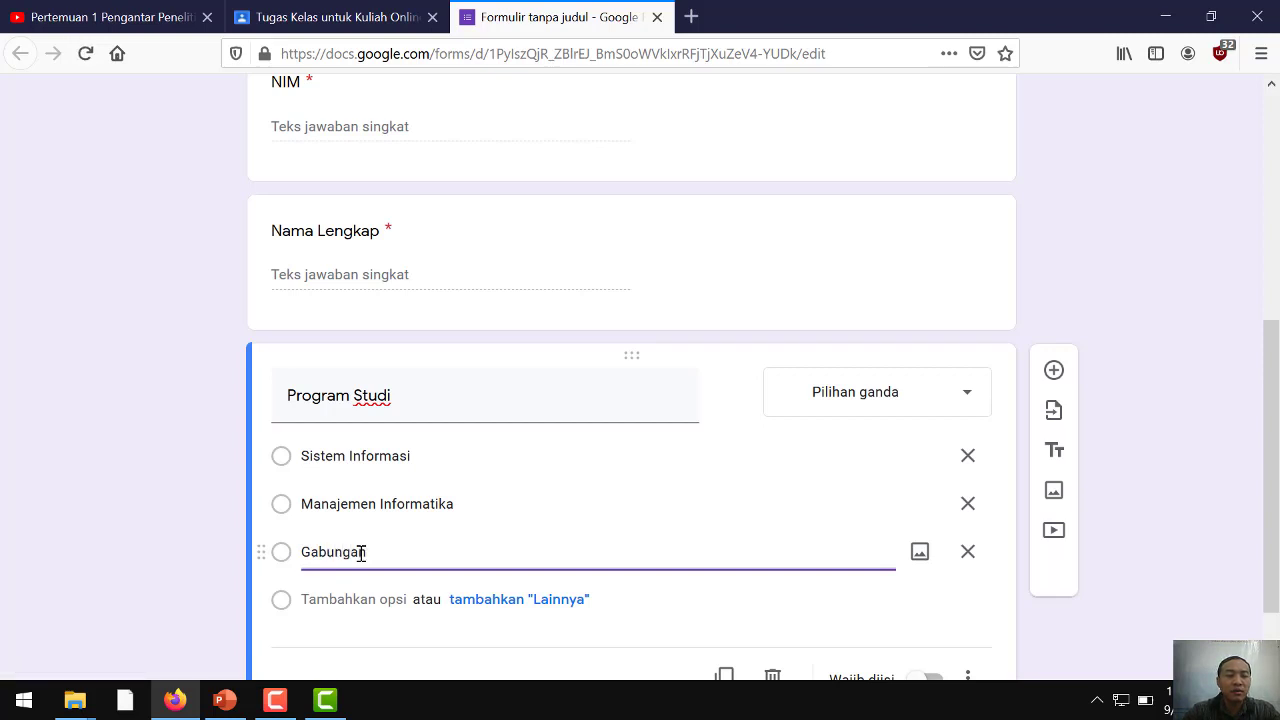
{"action": "left_click_drag", "start_coordinate": [383, 560], "coordinate": [271, 557]}
{"action": "left_click", "coordinate": [377, 549]}
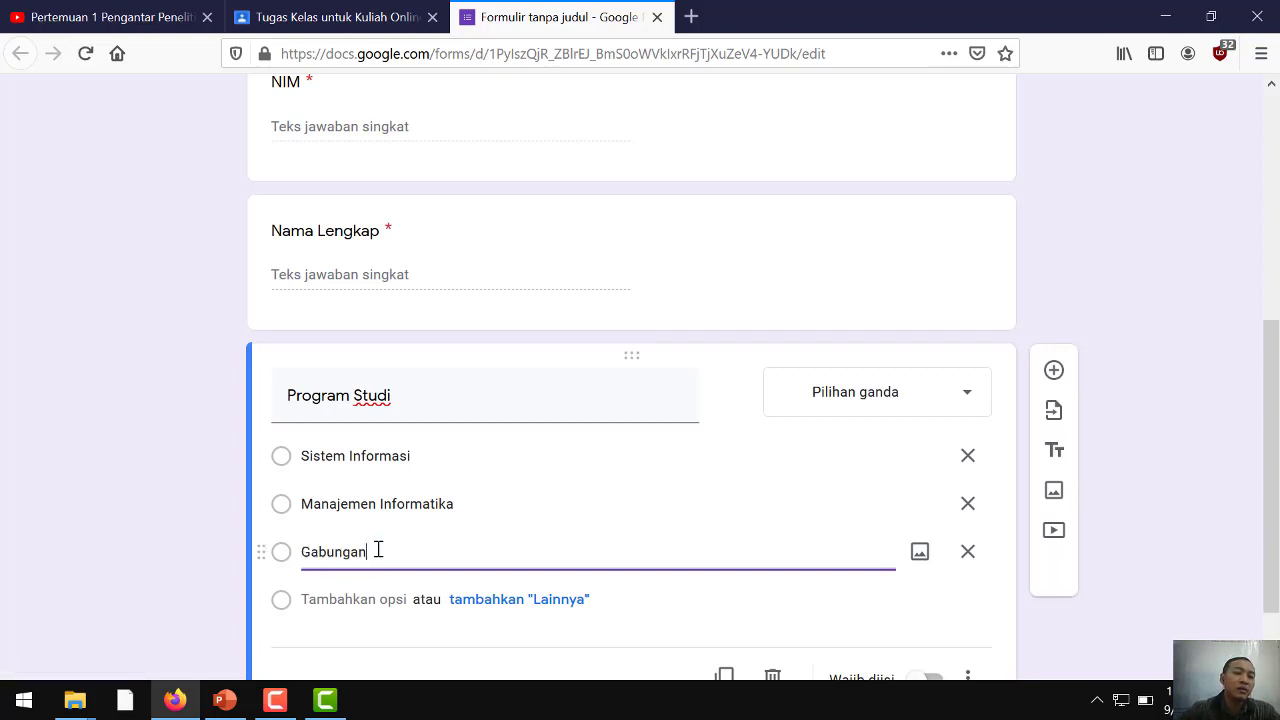
{"action": "left_click_drag", "start_coordinate": [377, 549], "coordinate": [284, 557]}
{"action": "key", "text": "BackSpace"}
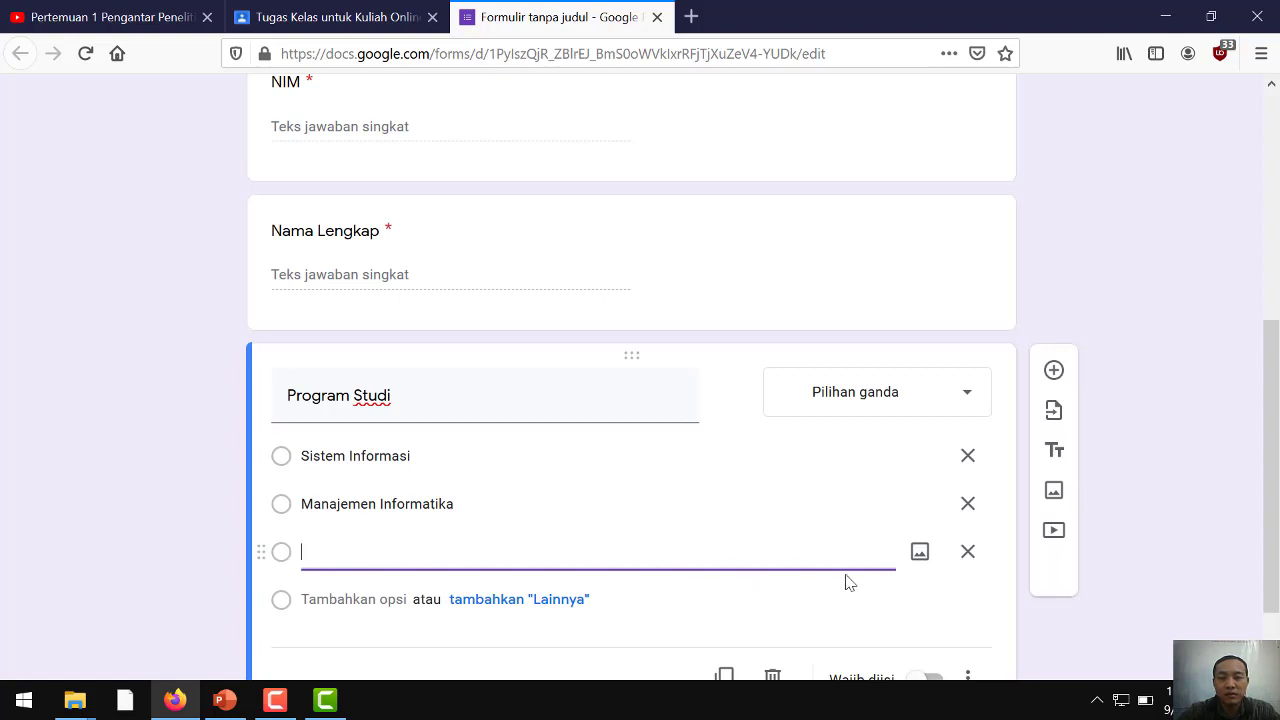
{"action": "key", "text": "BackSpace"}
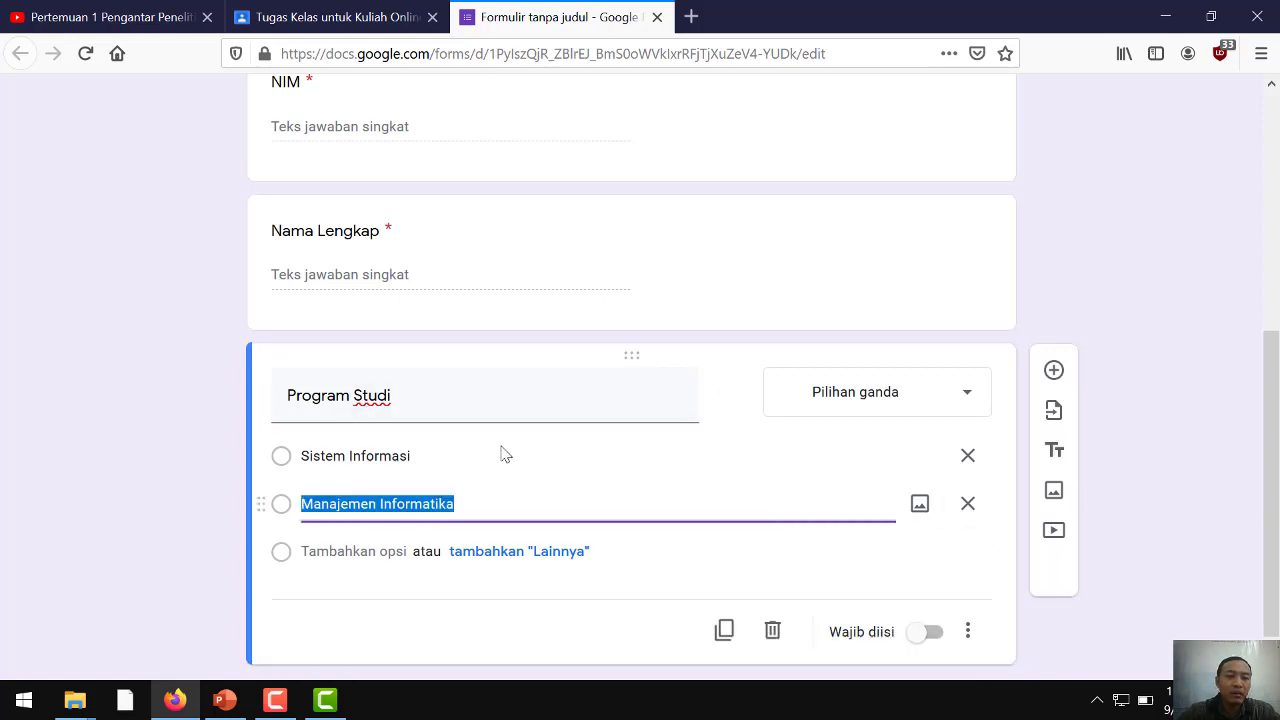
Step: Make the Program Studi question required
{"action": "scroll", "coordinate": [1070, 527], "scroll_direction": "down", "scroll_amount": 1}
{"action": "left_click", "coordinate": [924, 584]}
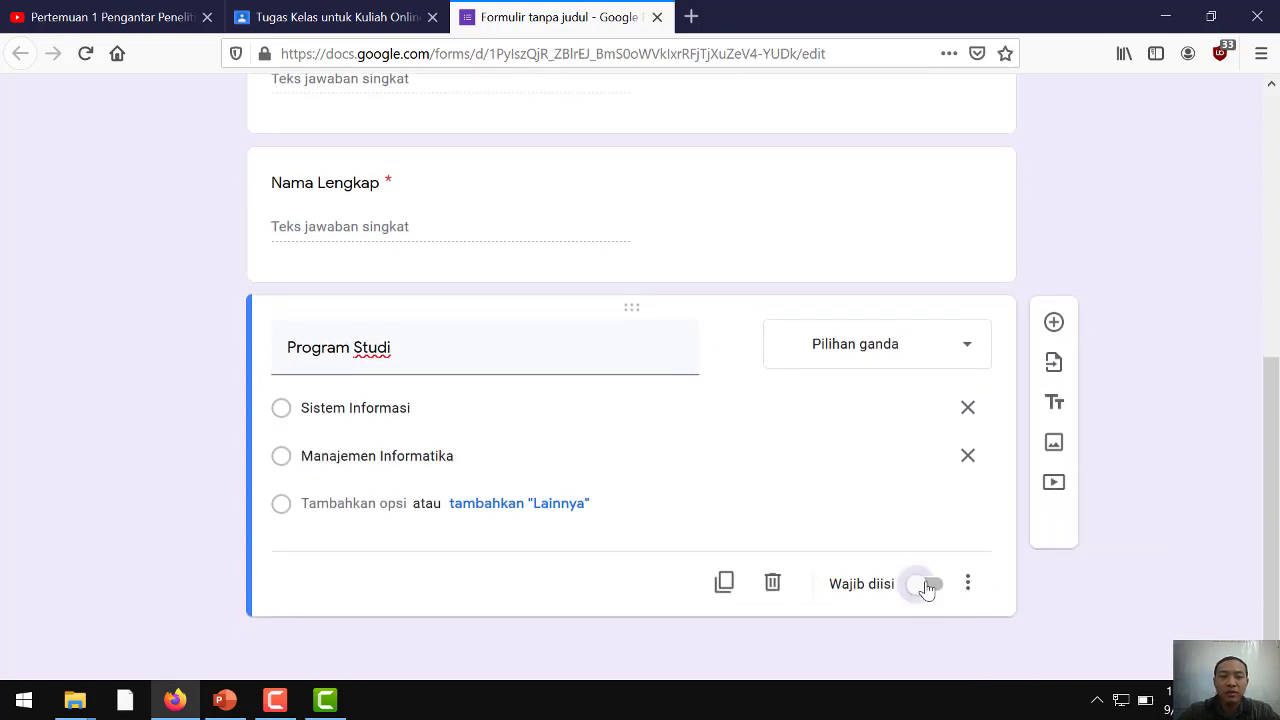
Step: Preview the attendance form as respondents see it and examine its header, the email, NIM, Nama Lengkap and Program Studi fields
{"action": "scroll", "coordinate": [979, 633], "scroll_direction": "up", "scroll_amount": 5}
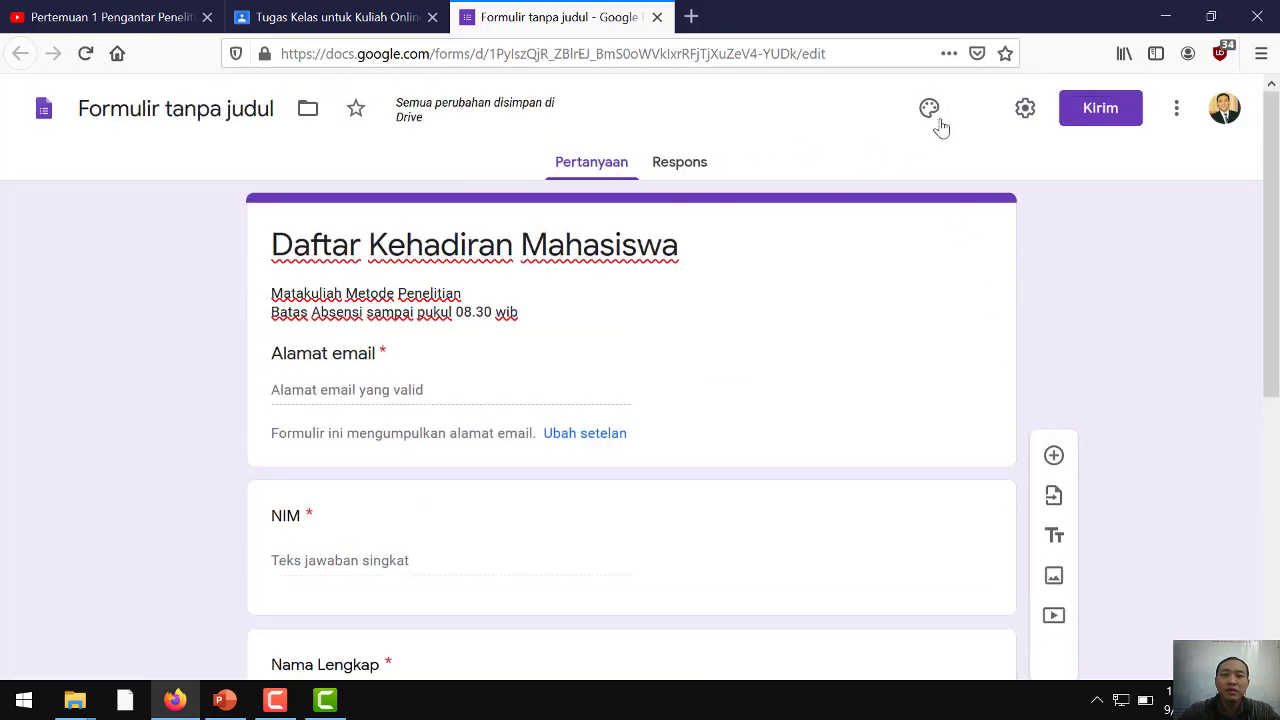
{"action": "left_click", "coordinate": [967, 120]}
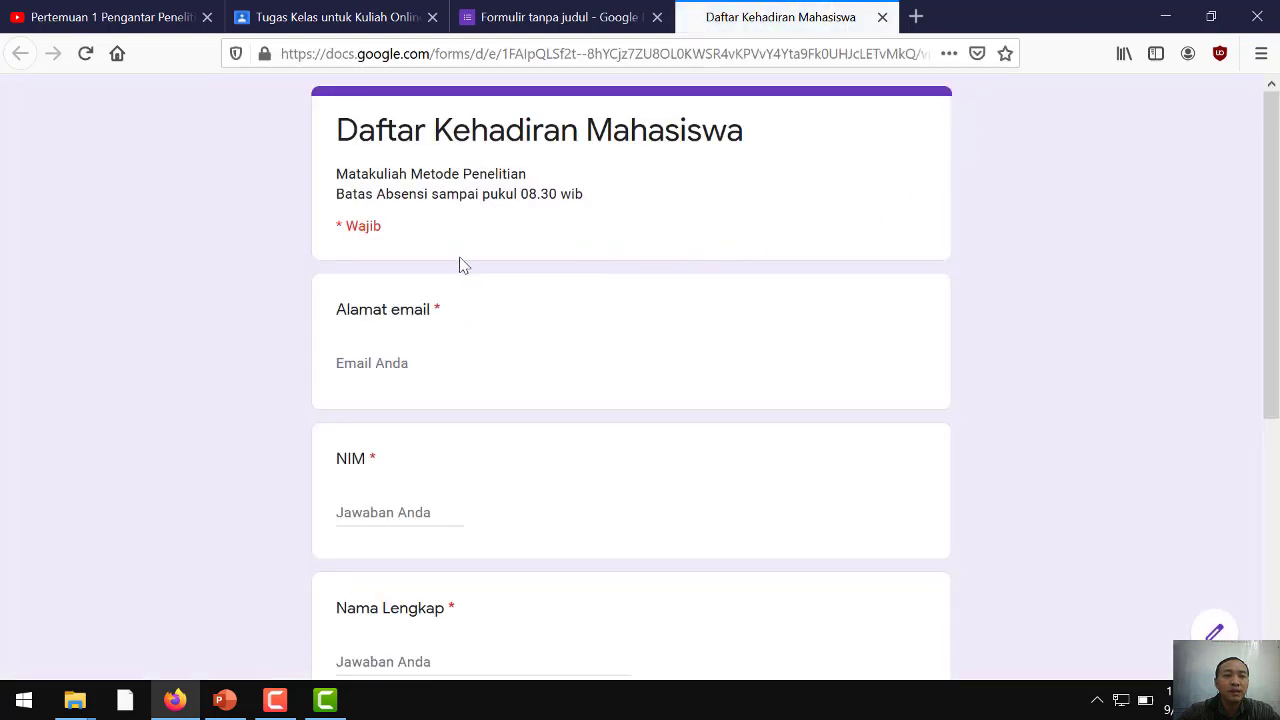
{"action": "scroll", "coordinate": [443, 254], "scroll_direction": "down", "scroll_amount": 2}
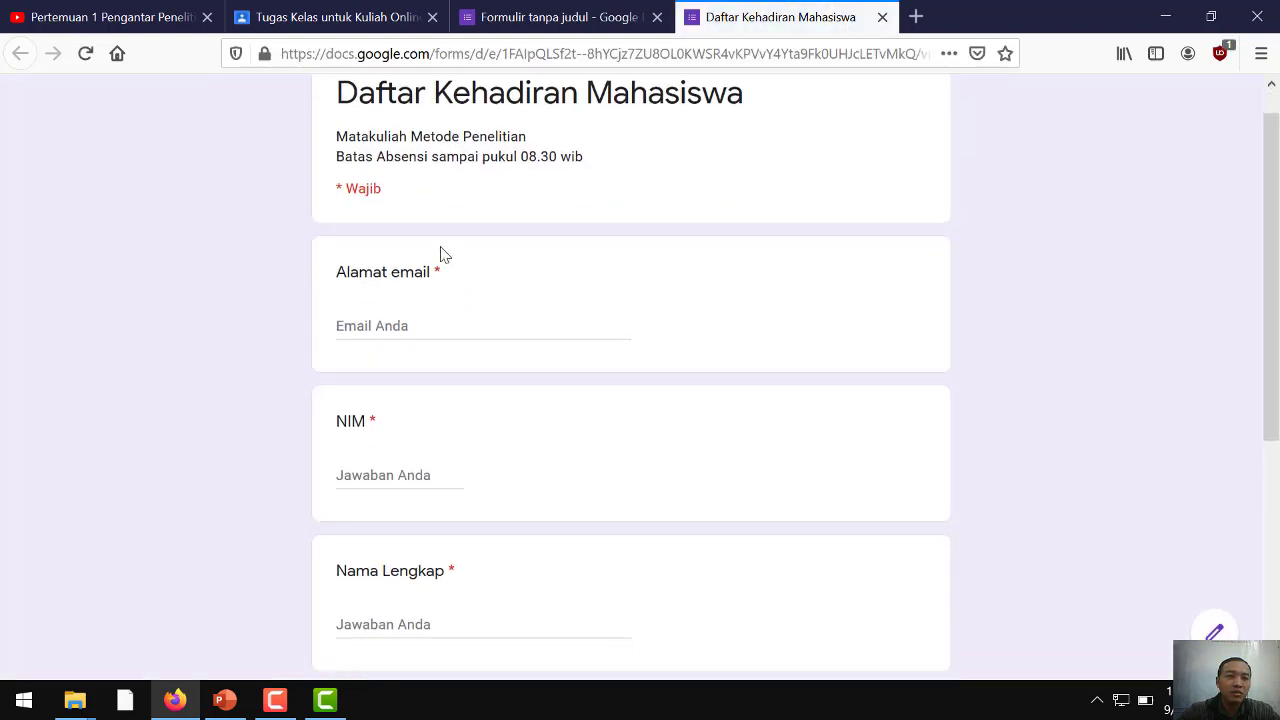
{"action": "left_click", "coordinate": [405, 259]}
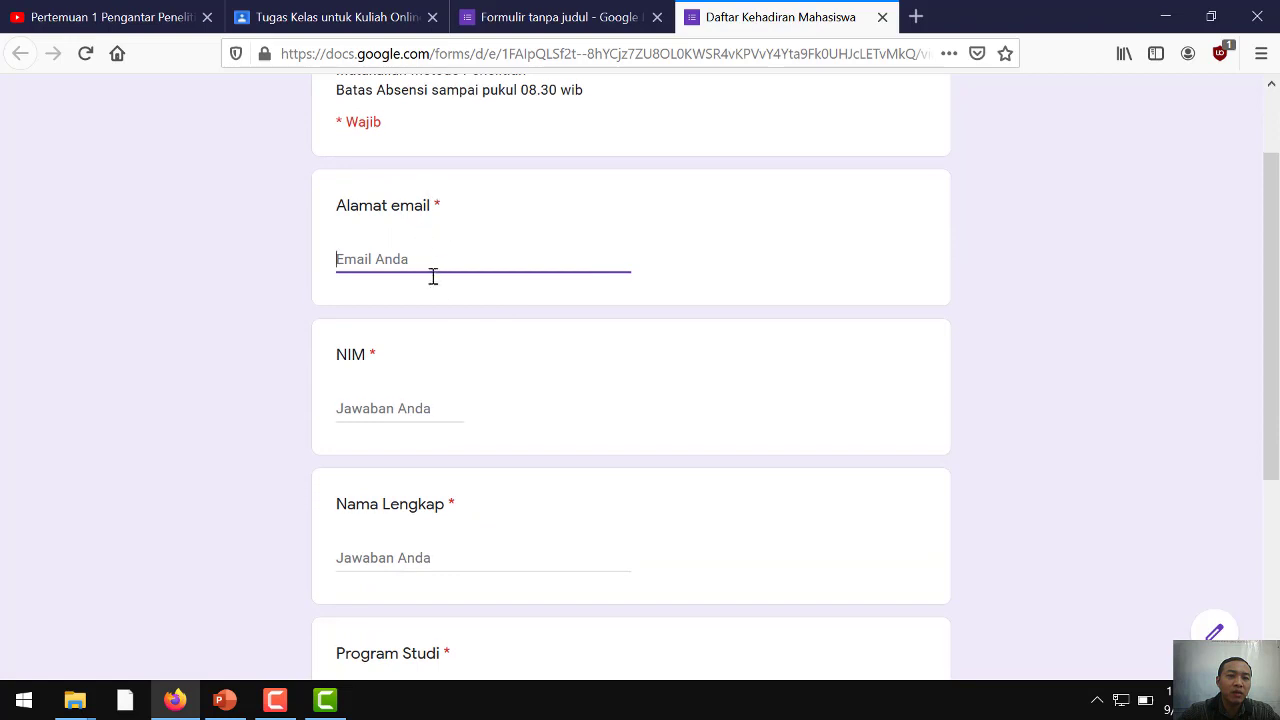
{"action": "scroll", "coordinate": [440, 300], "scroll_direction": "down", "scroll_amount": 2}
{"action": "scroll", "coordinate": [446, 346], "scroll_direction": "up", "scroll_amount": 4}
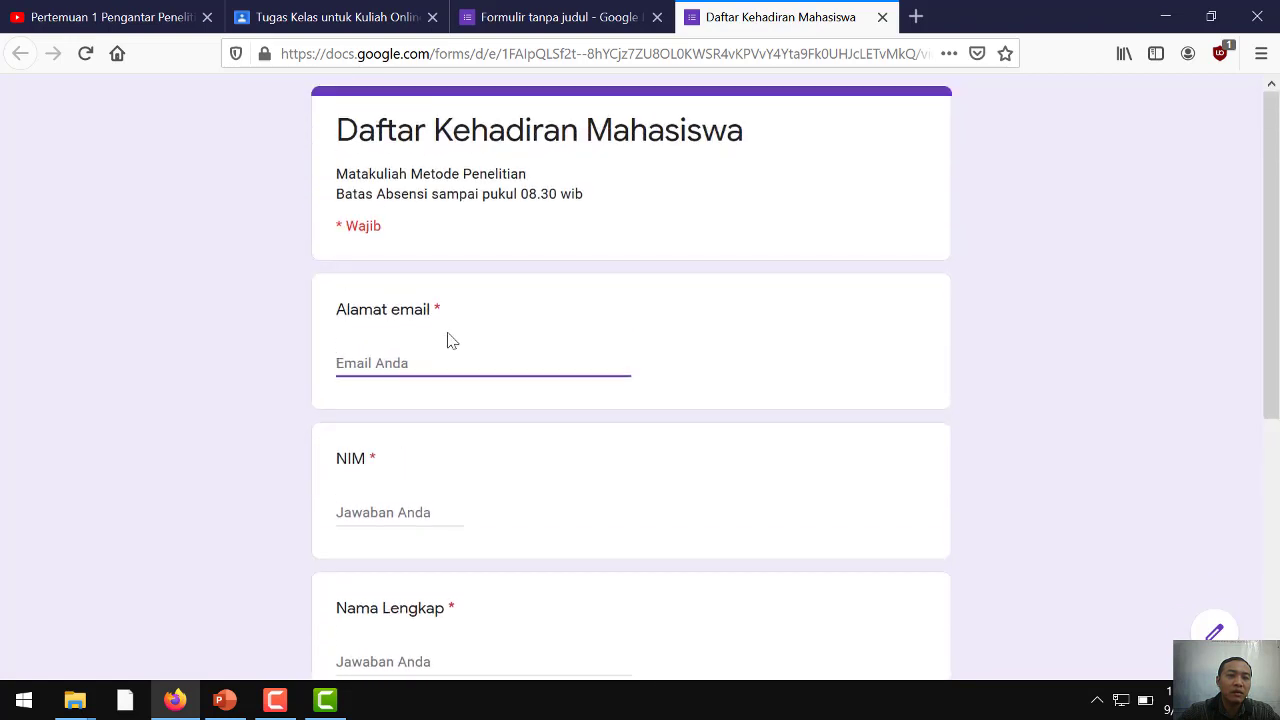
{"action": "scroll", "coordinate": [440, 385], "scroll_direction": "down", "scroll_amount": 2}
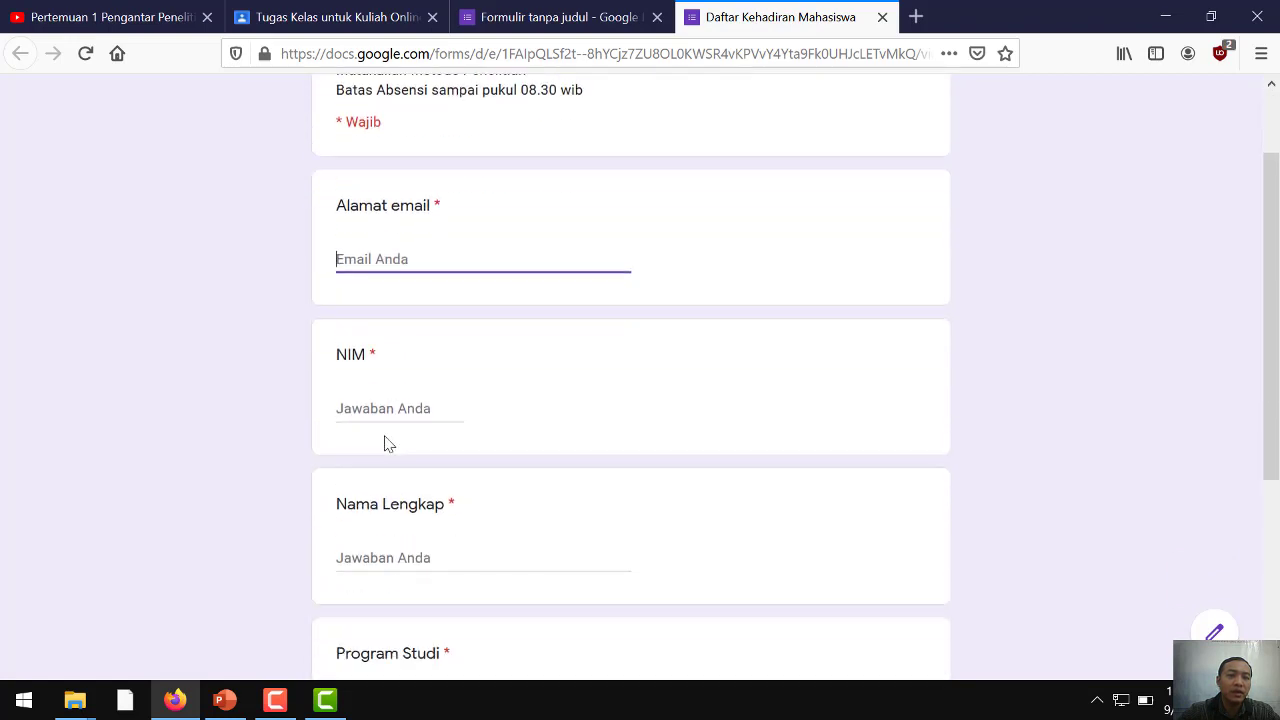
{"action": "left_click", "coordinate": [388, 446]}
{"action": "scroll", "coordinate": [421, 502], "scroll_direction": "down", "scroll_amount": 6}
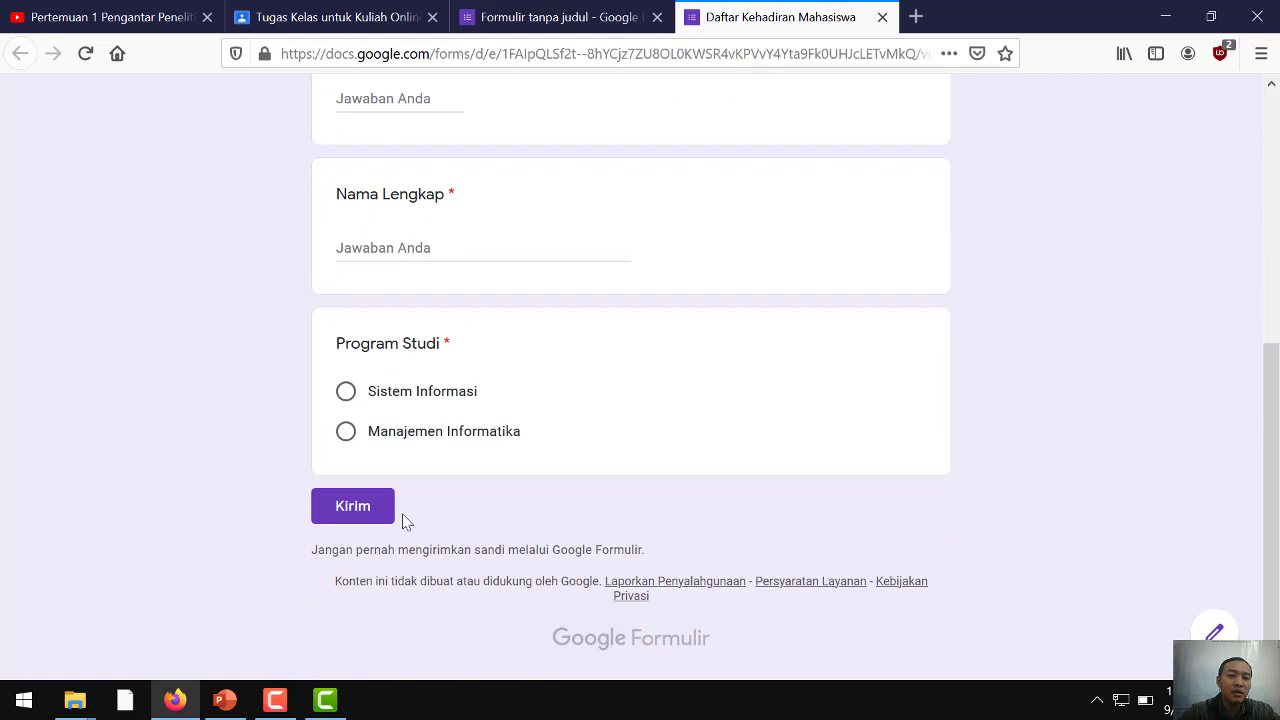
{"action": "left_click", "coordinate": [383, 408]}
{"action": "scroll", "coordinate": [738, 400], "scroll_direction": "up", "scroll_amount": 5}
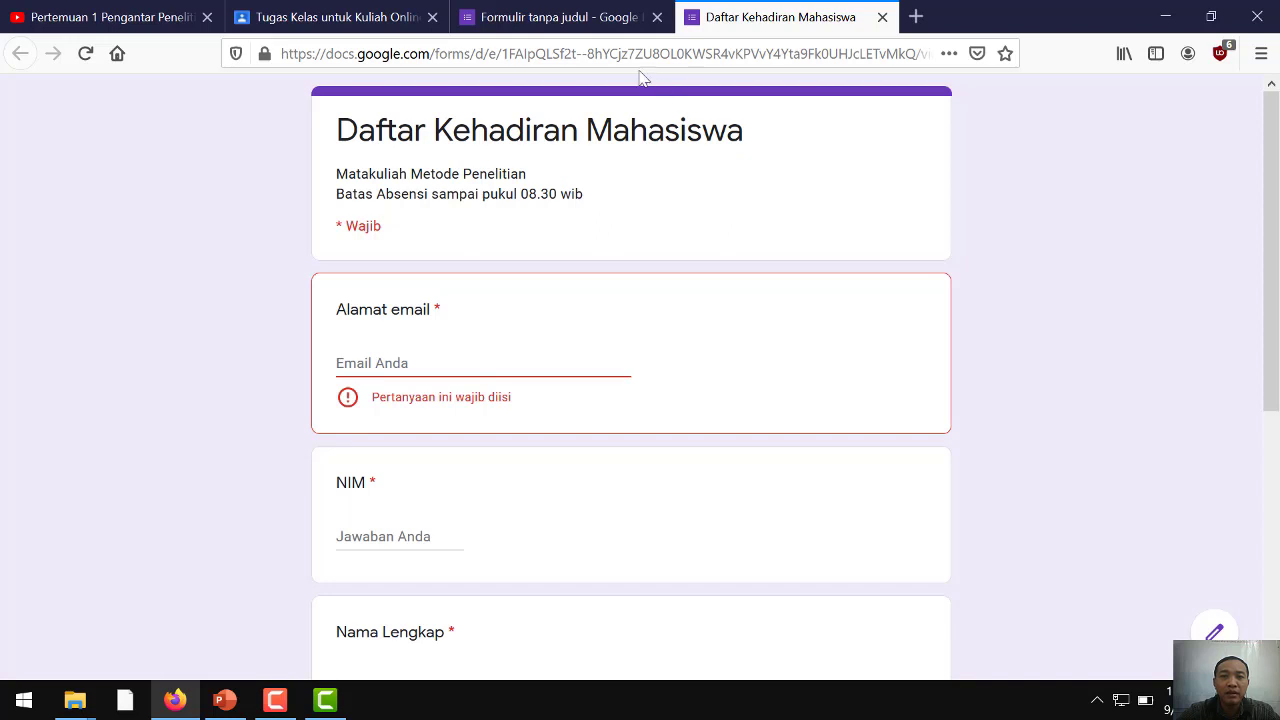
Step: Back in the form editor, upload the university building photo from the Downloads folder as the form's header image
{"action": "left_click", "coordinate": [600, 17]}
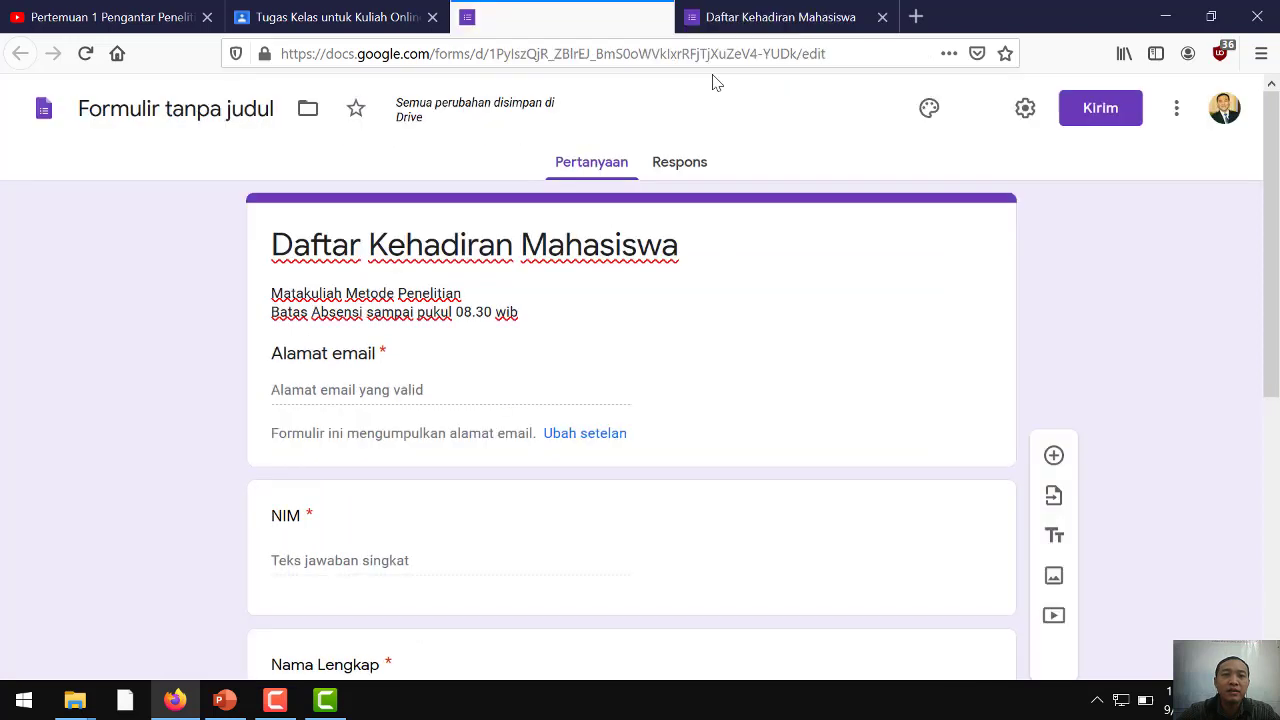
{"action": "left_click", "coordinate": [930, 110]}
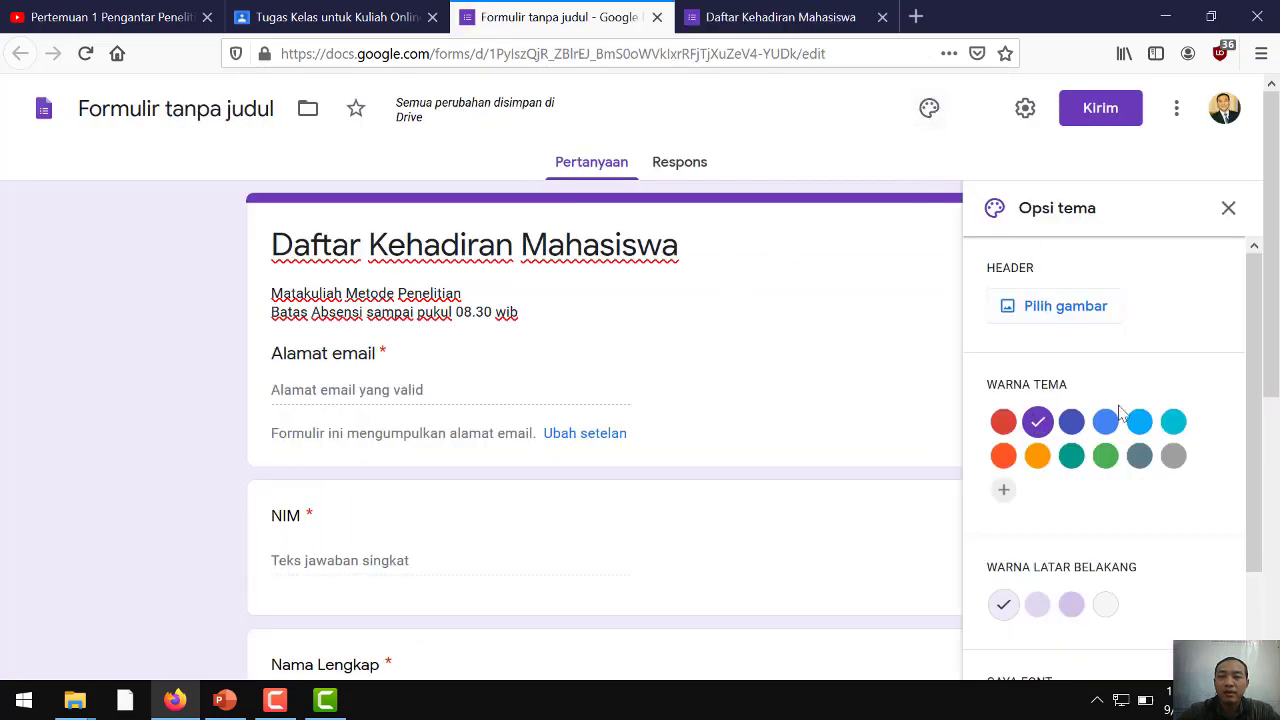
{"action": "left_click", "coordinate": [1057, 303]}
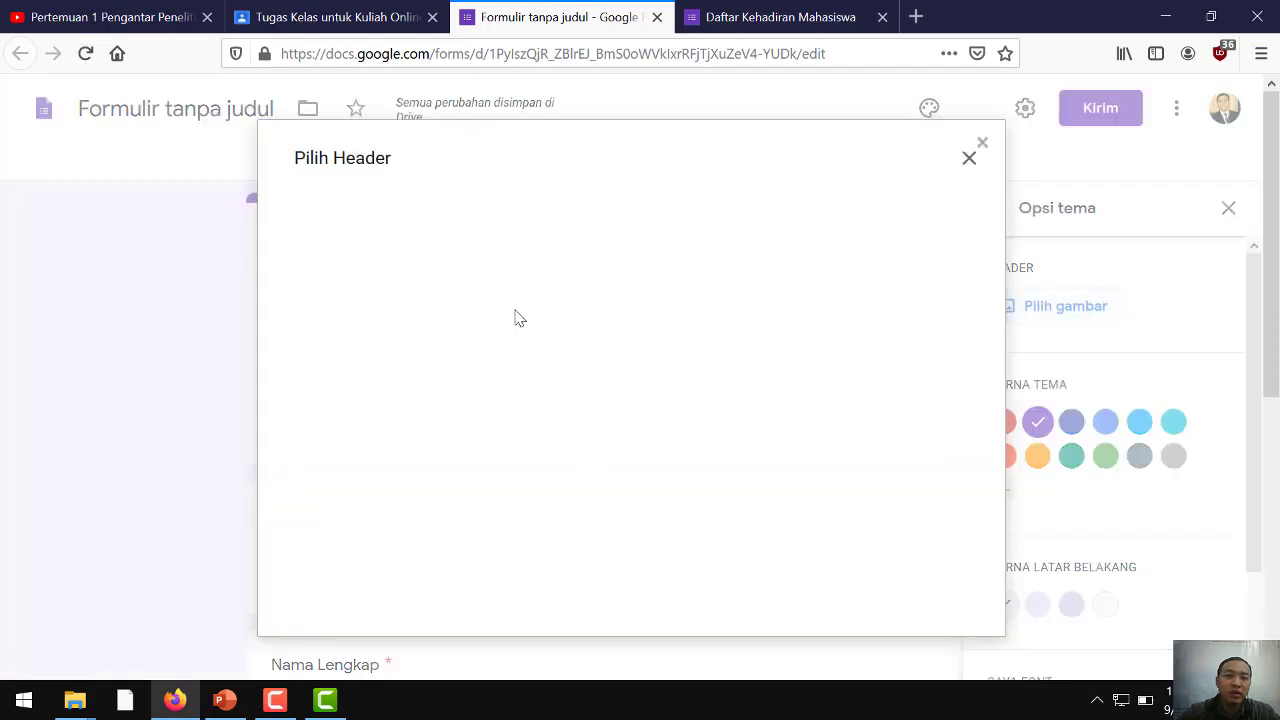
{"action": "left_click", "coordinate": [415, 224]}
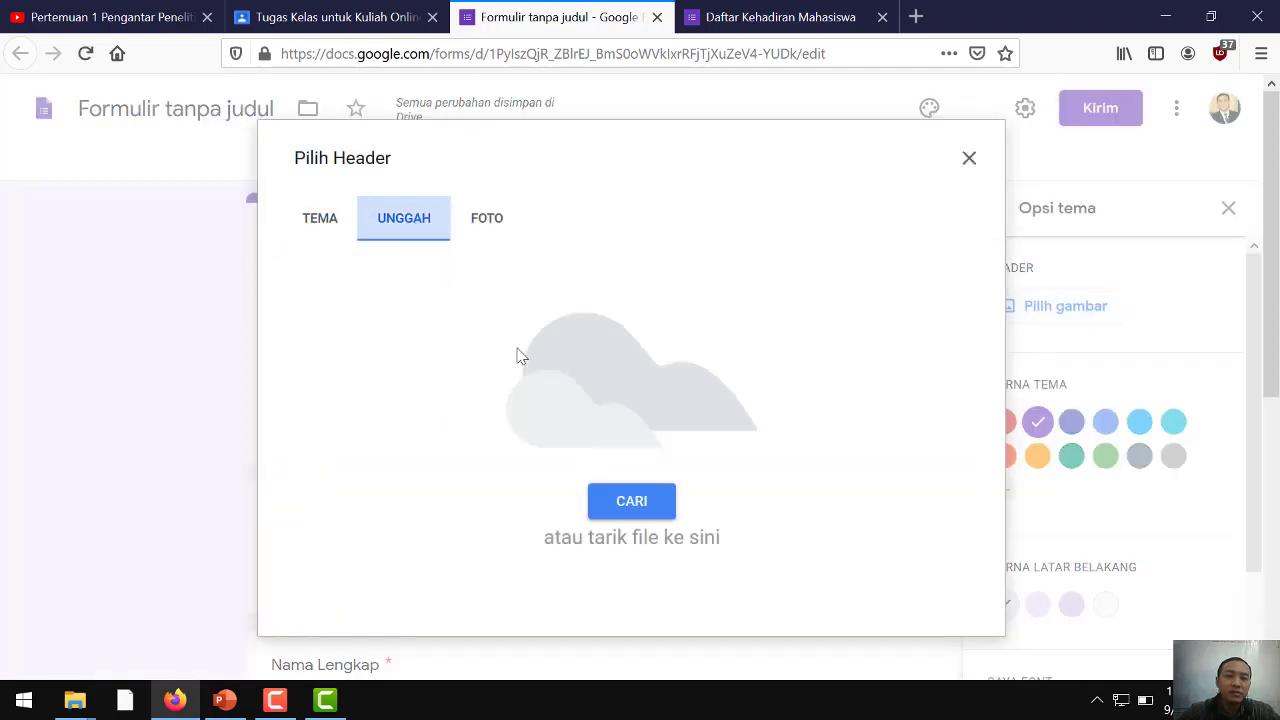
{"action": "left_click", "coordinate": [632, 501]}
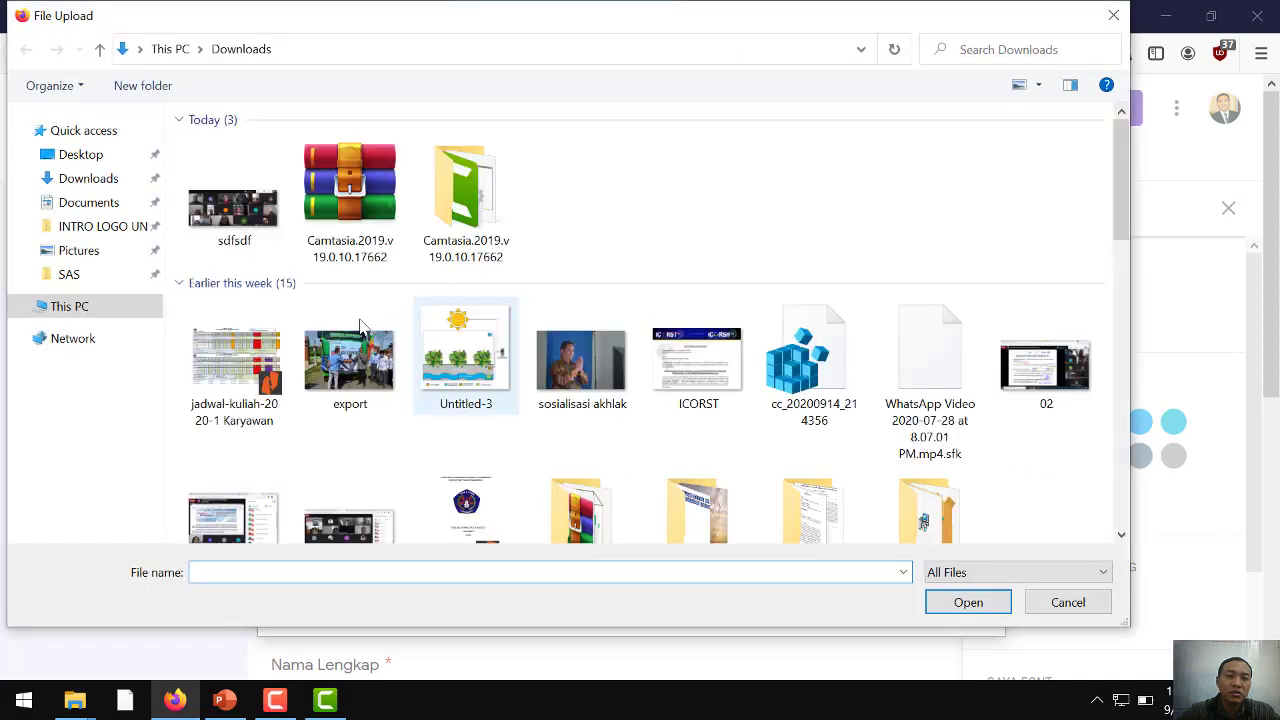
{"action": "scroll", "coordinate": [646, 429], "scroll_direction": "down", "scroll_amount": 5}
{"action": "scroll", "coordinate": [594, 429], "scroll_direction": "up", "scroll_amount": 8}
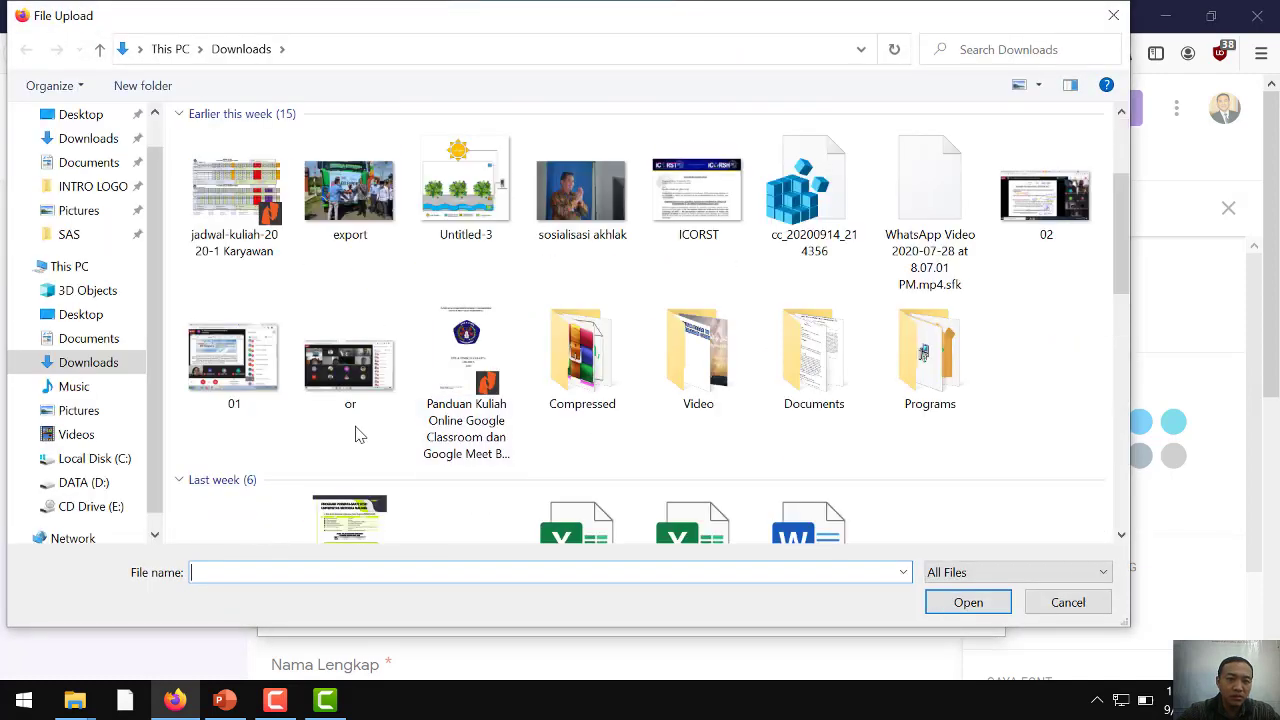
{"action": "scroll", "coordinate": [357, 434], "scroll_direction": "down", "scroll_amount": 5}
{"action": "scroll", "coordinate": [466, 392], "scroll_direction": "up", "scroll_amount": 2}
{"action": "double_click", "coordinate": [466, 392]}
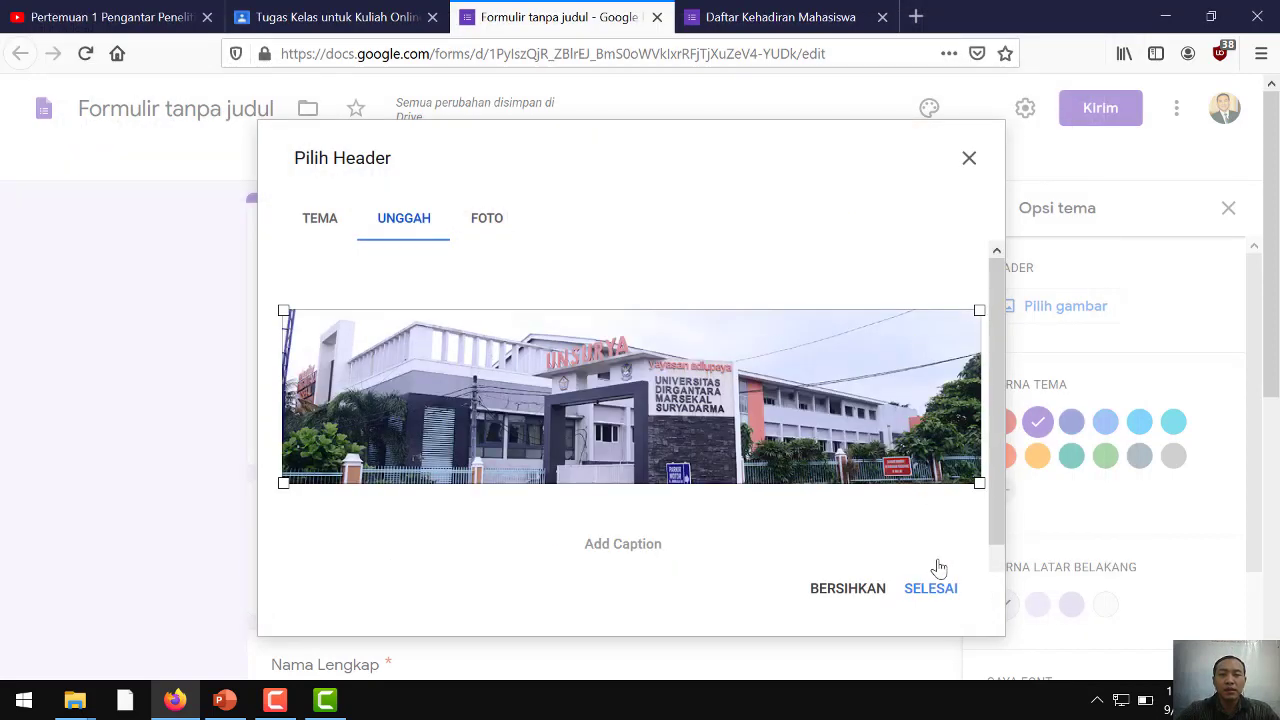
{"action": "left_click", "coordinate": [932, 601]}
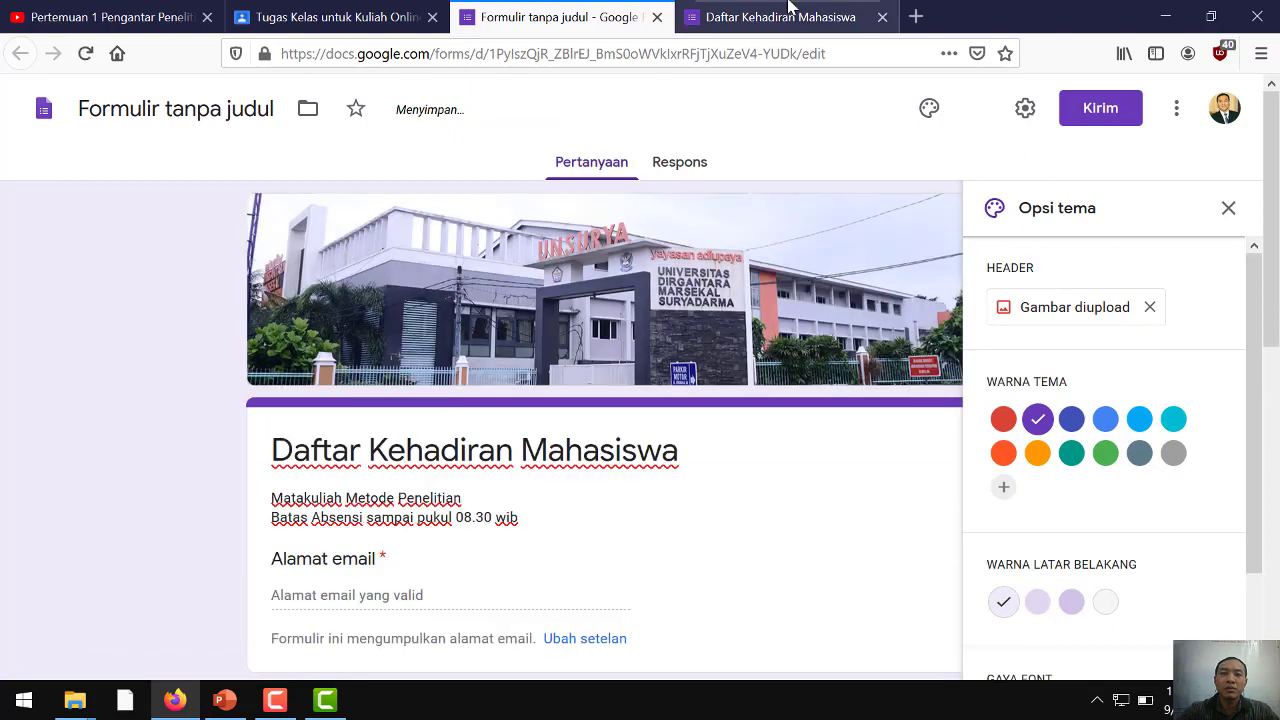
Step: Open a fresh preview of the form, close the outdated preview, and examine the header image, theme colour and questions
{"action": "left_click", "coordinate": [826, 20]}
{"action": "left_click", "coordinate": [550, 17]}
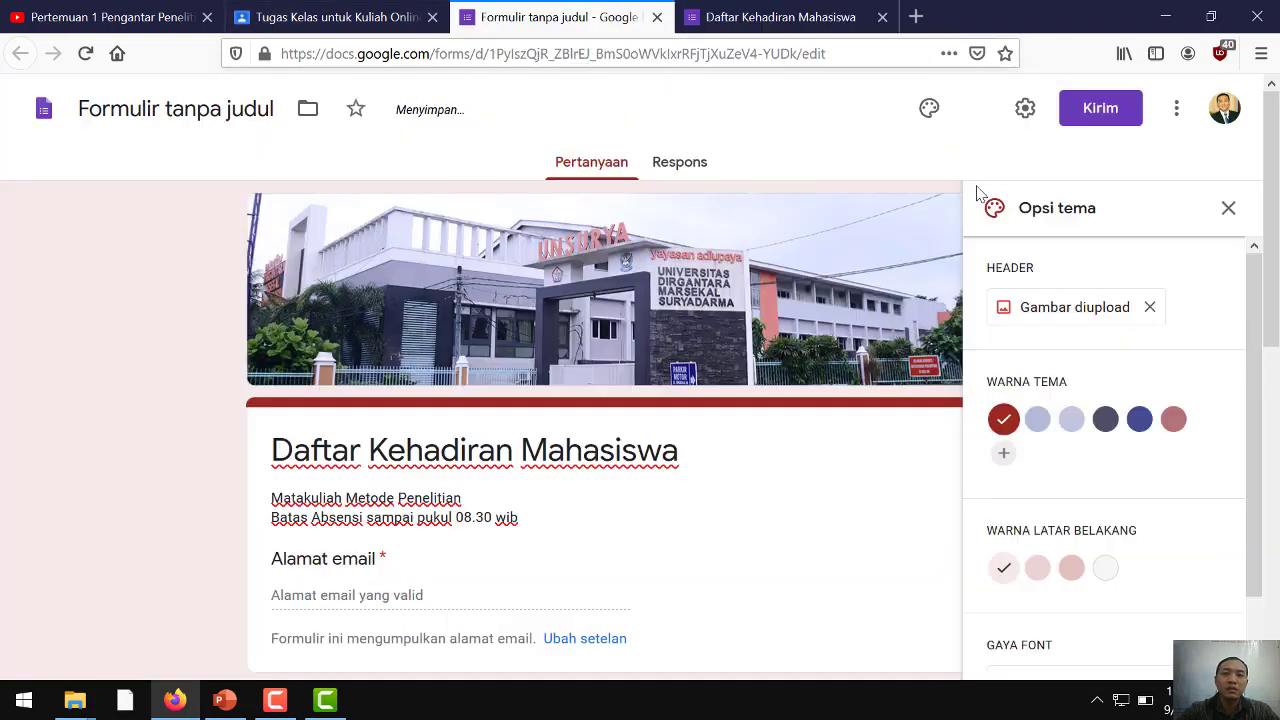
{"action": "left_click", "coordinate": [971, 108]}
{"action": "left_click", "coordinate": [1061, 17]}
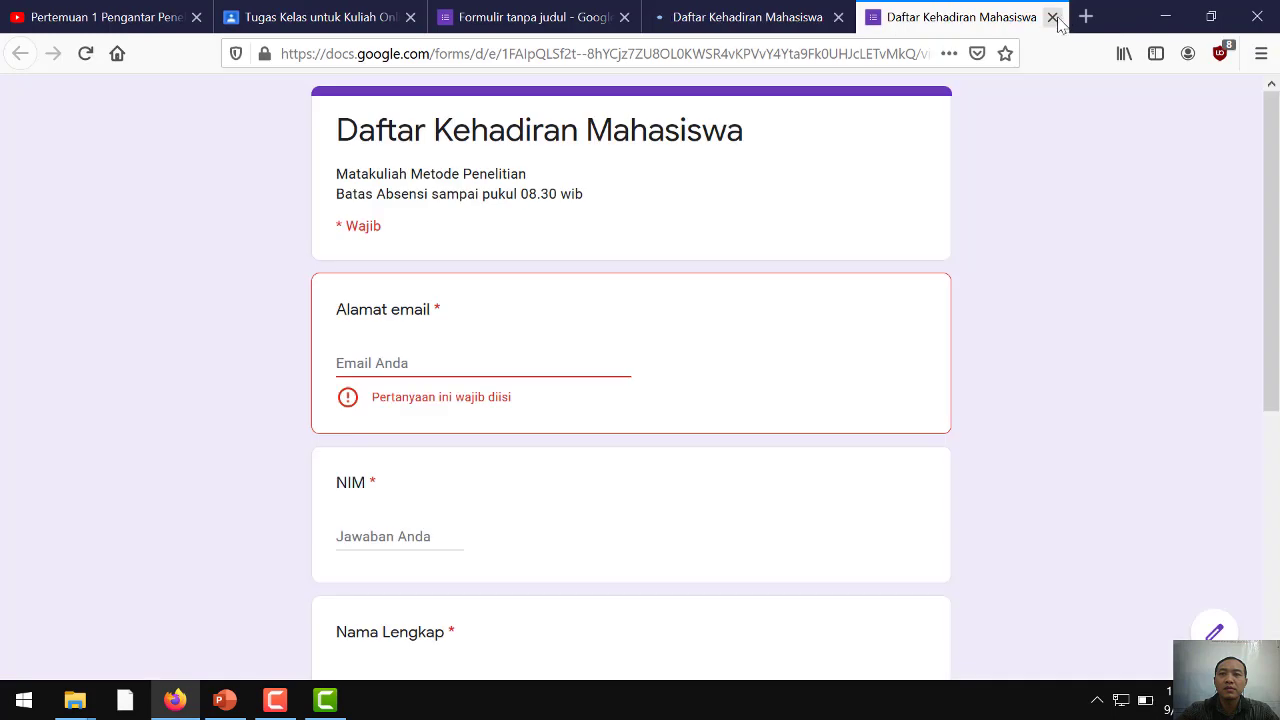
{"action": "left_click", "coordinate": [1053, 18]}
{"action": "key", "text": "Return"}
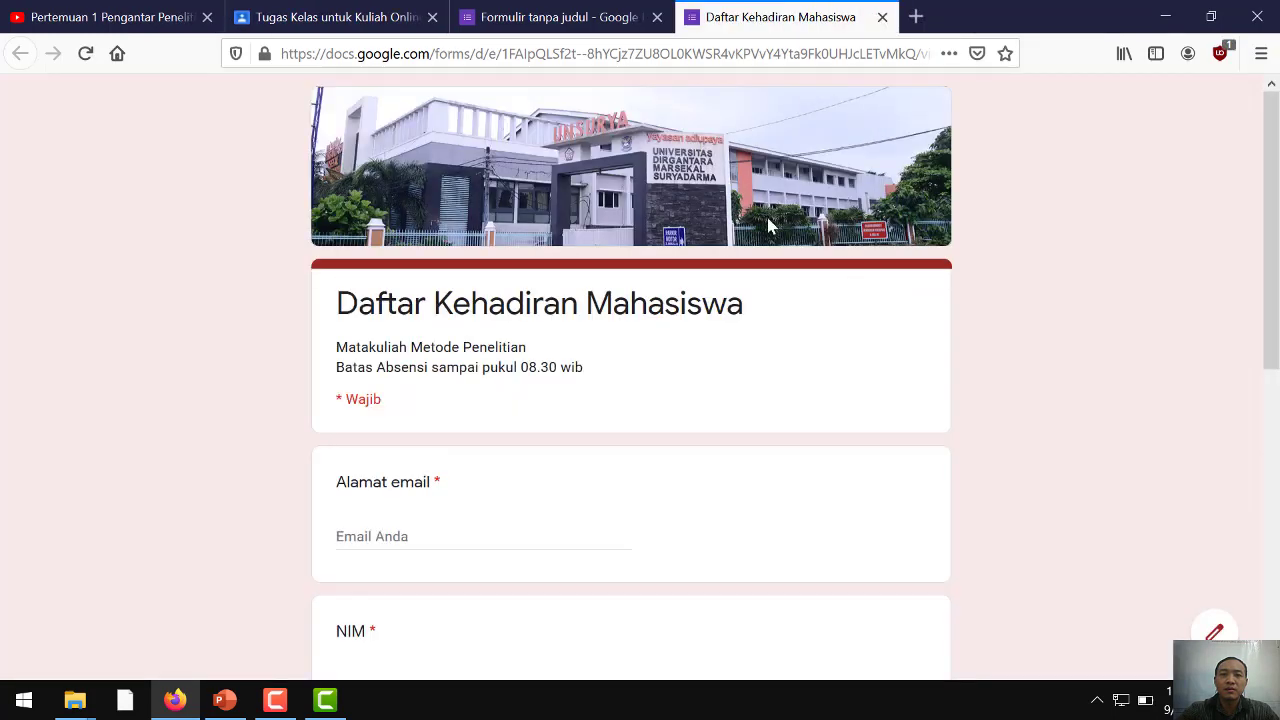
{"action": "scroll", "coordinate": [603, 334], "scroll_direction": "down", "scroll_amount": 5}
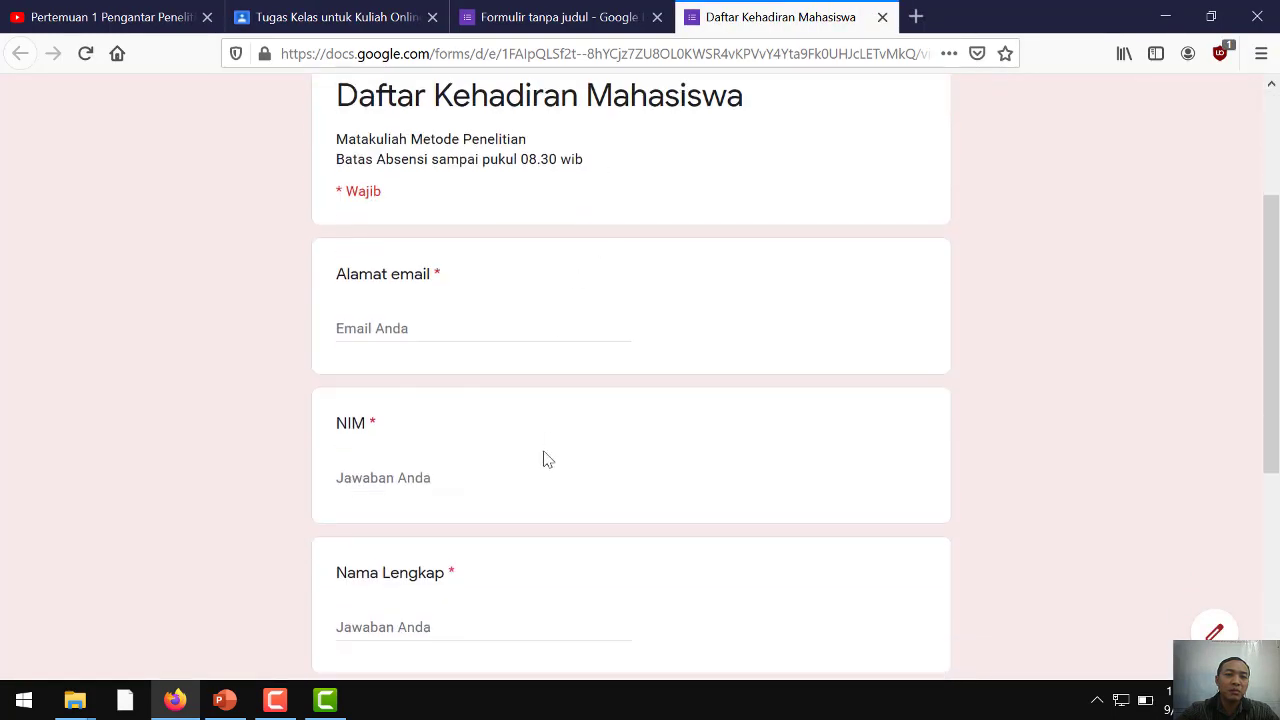
{"action": "scroll", "coordinate": [529, 409], "scroll_direction": "up", "scroll_amount": 5}
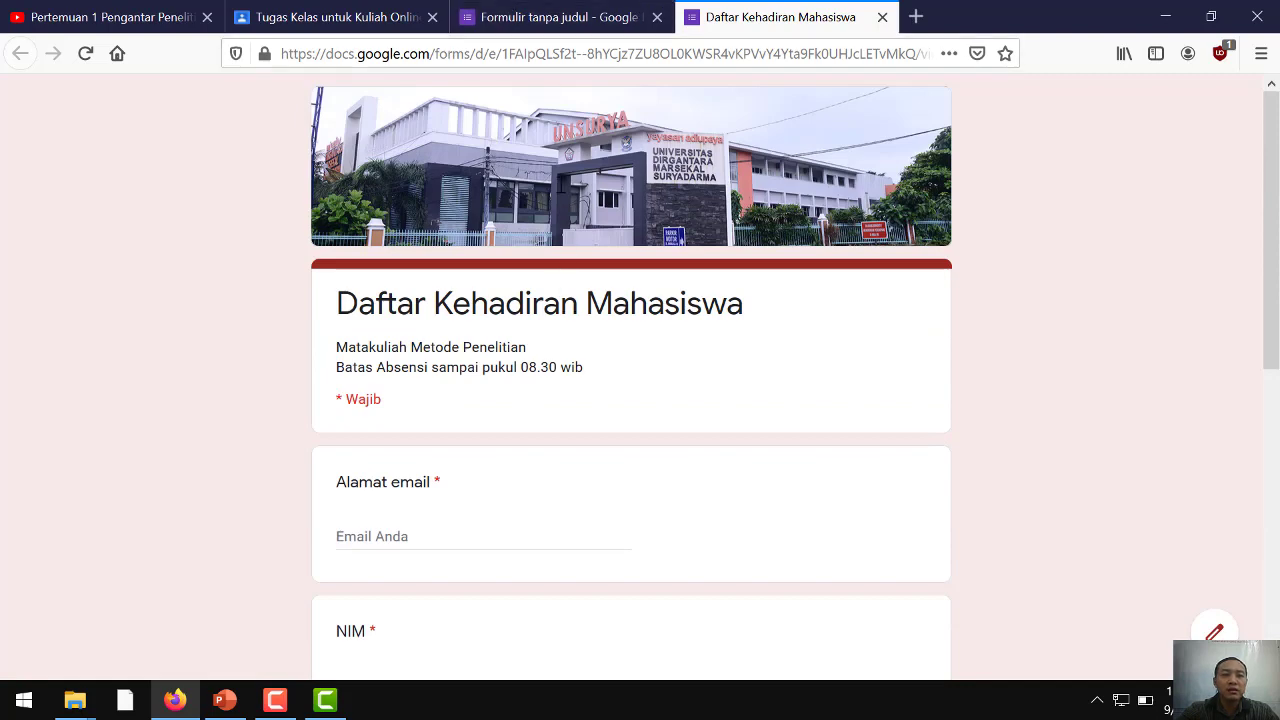
Step: Return from the preview to the form editor, open the Respons section and close the theme options
{"action": "scroll", "coordinate": [600, 365], "scroll_direction": "down", "scroll_amount": 2}
{"action": "left_click", "coordinate": [560, 10]}
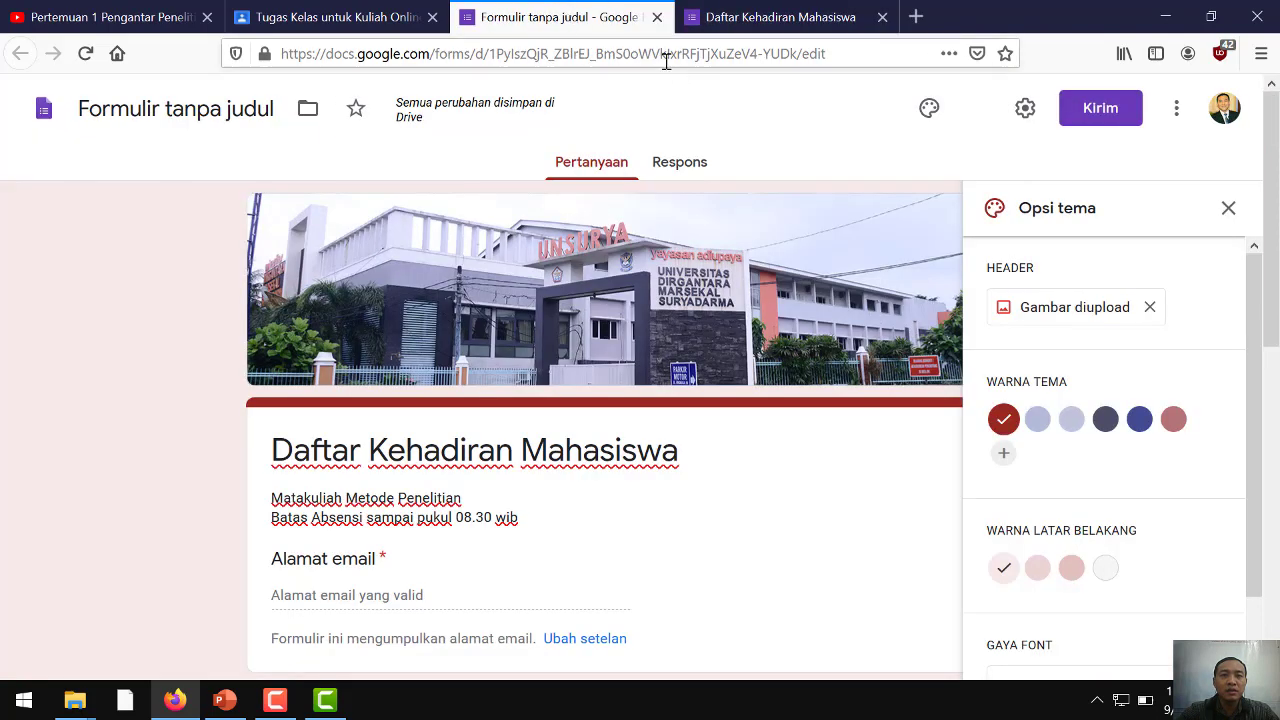
{"action": "left_click", "coordinate": [770, 17]}
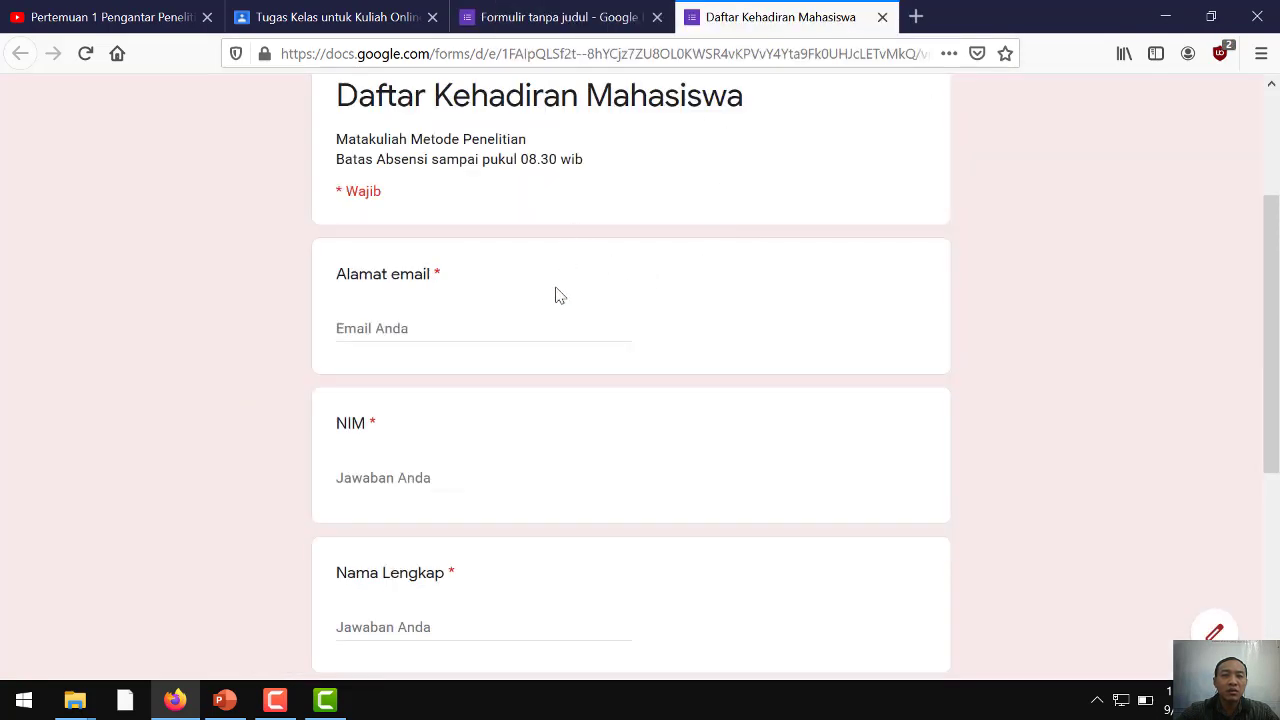
{"action": "scroll", "coordinate": [529, 517], "scroll_direction": "down", "scroll_amount": 3}
{"action": "left_click", "coordinate": [592, 14]}
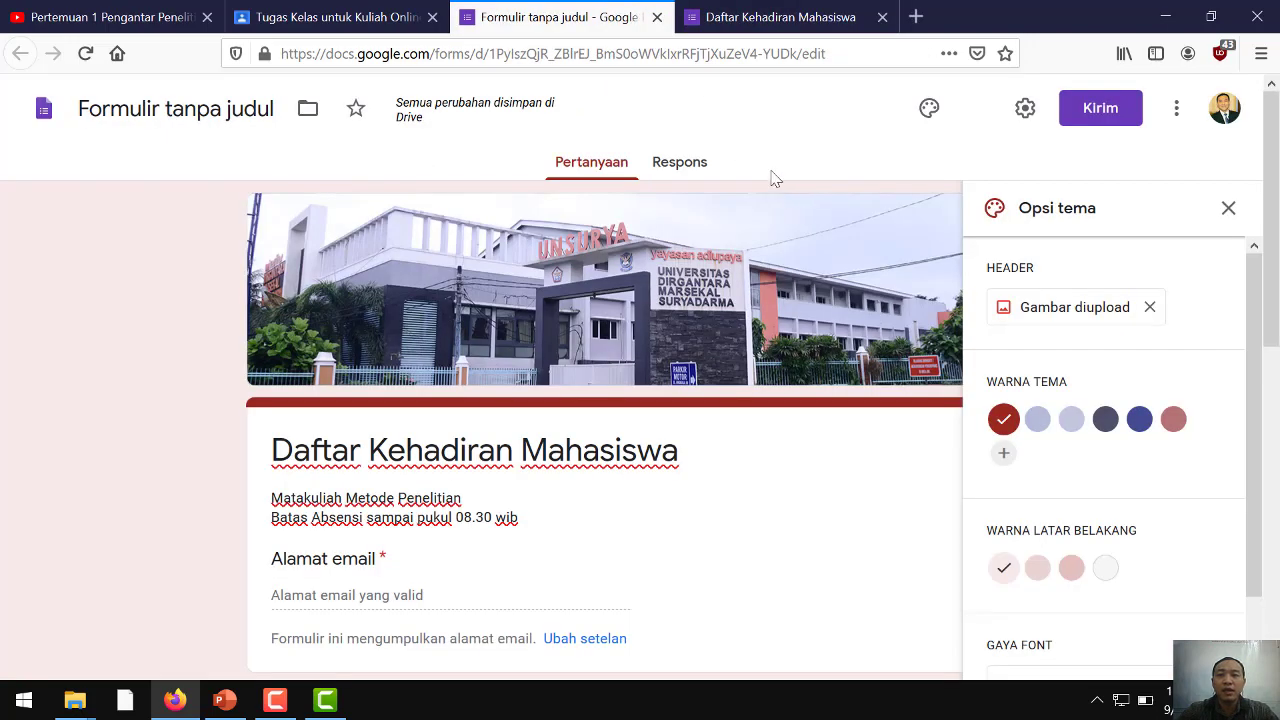
{"action": "left_click", "coordinate": [680, 166]}
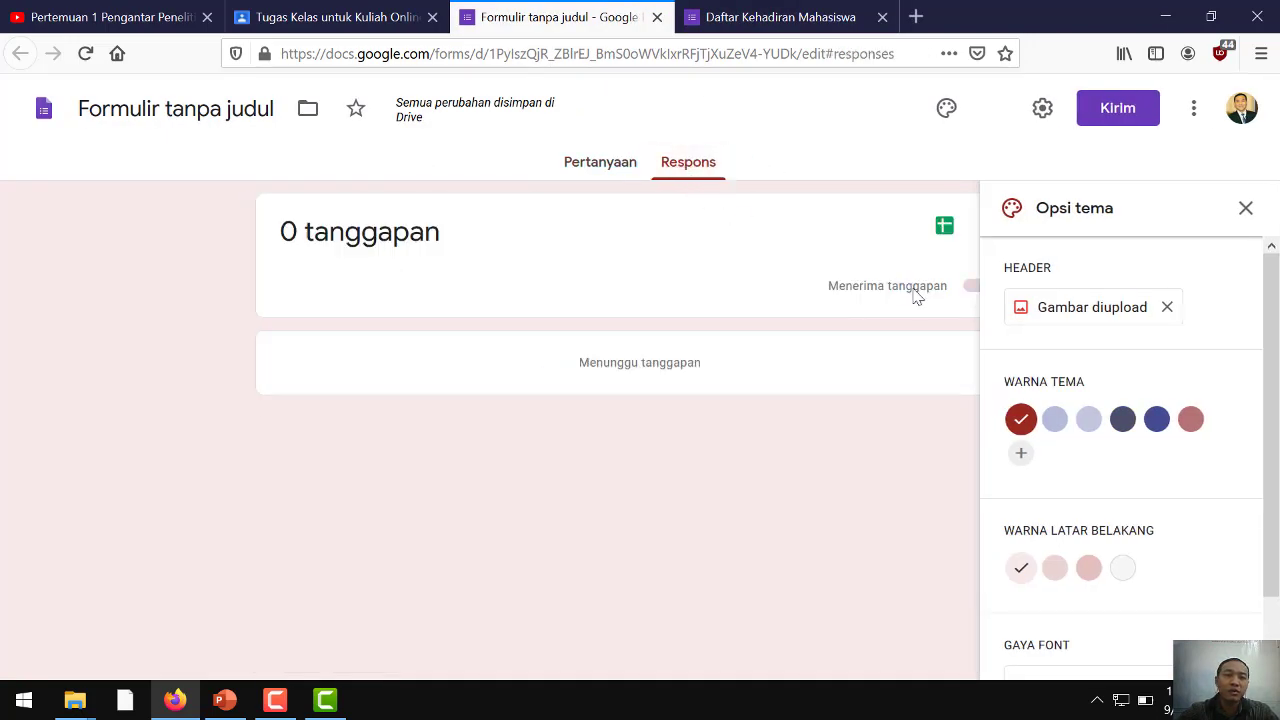
{"action": "left_click", "coordinate": [1245, 208]}
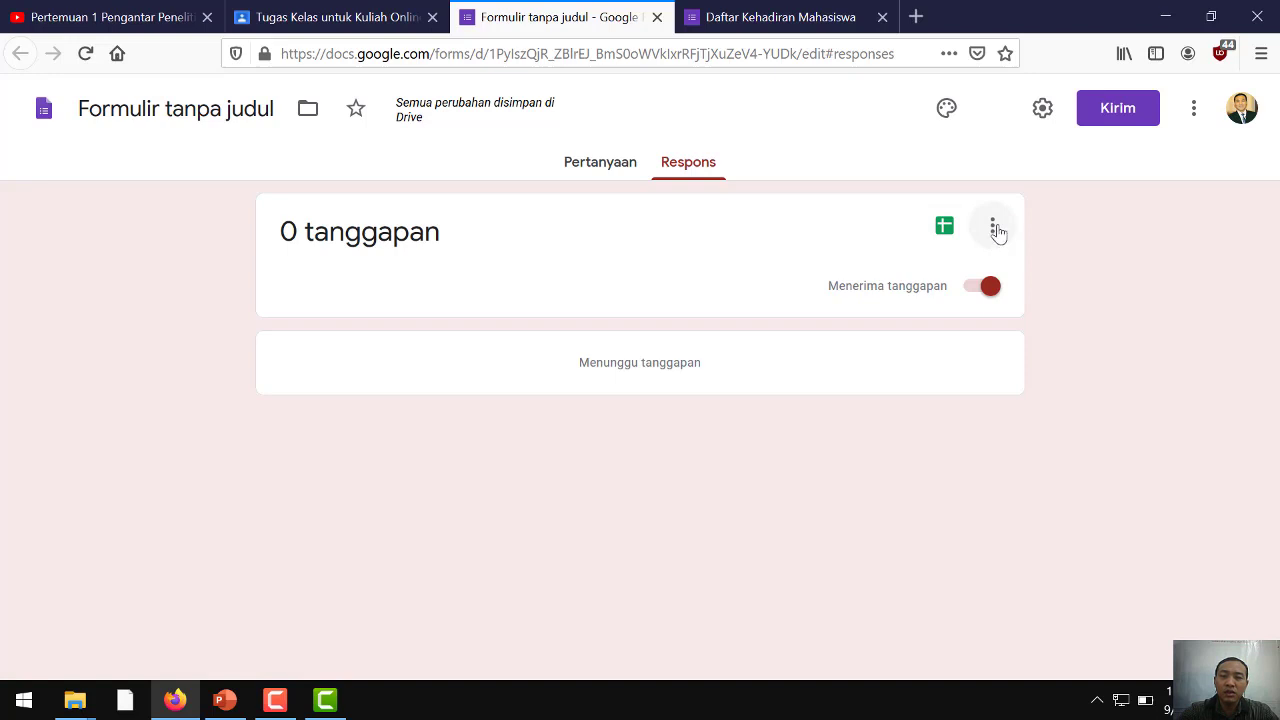
Step: Examine the options for handling responses in the form editor, and review the attendance form's preview from header to Program Studi
{"action": "left_click", "coordinate": [994, 229]}
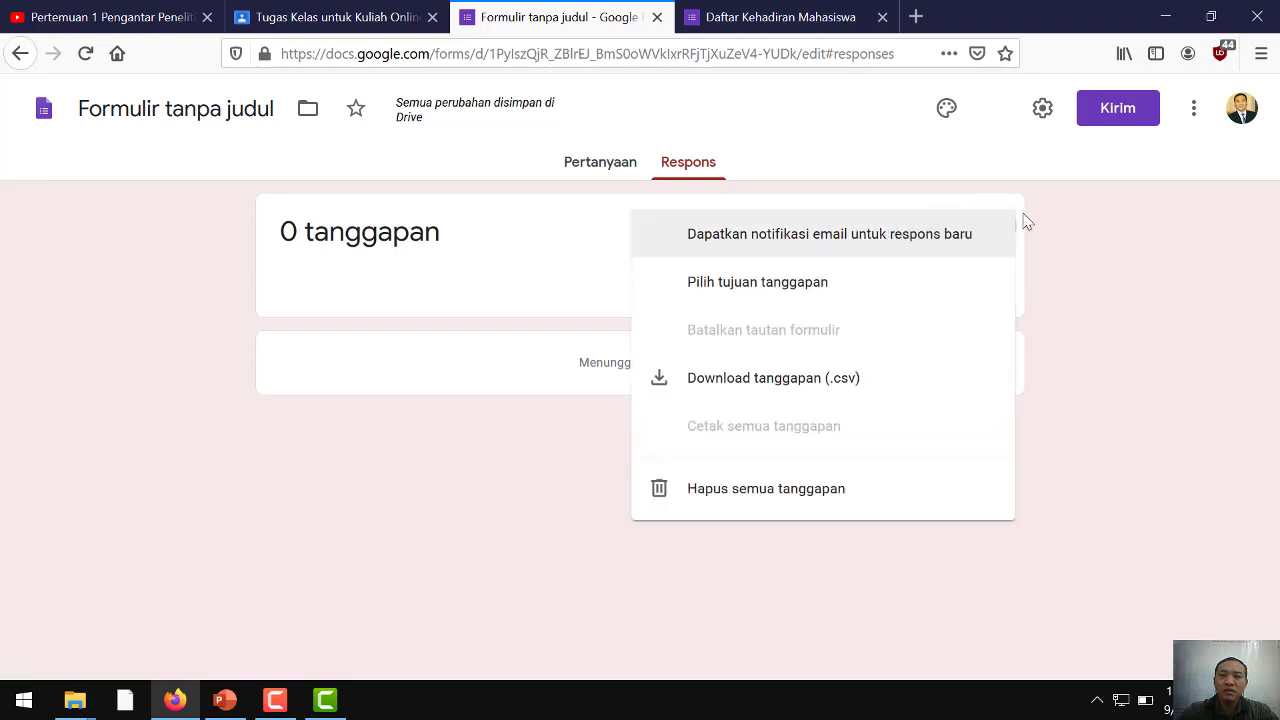
{"action": "left_click", "coordinate": [1040, 241]}
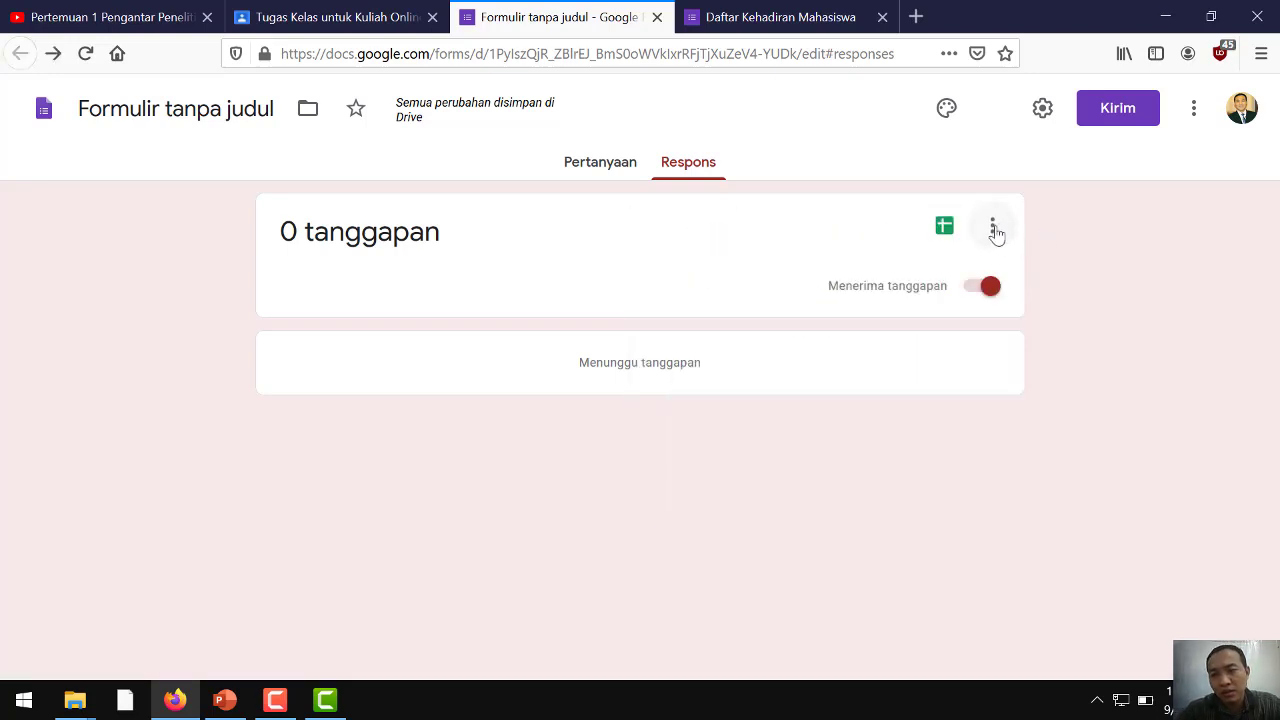
{"action": "left_click", "coordinate": [994, 232]}
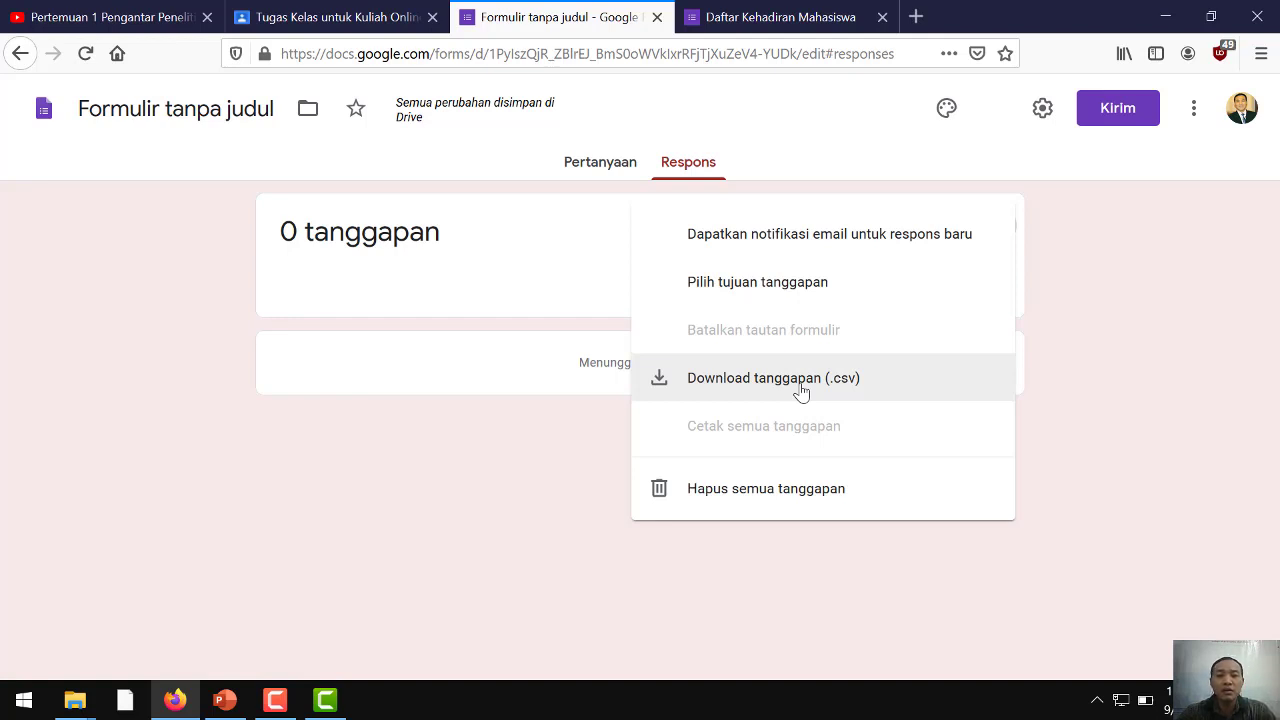
{"action": "left_click", "coordinate": [780, 17]}
{"action": "scroll", "coordinate": [447, 256], "scroll_direction": "up", "scroll_amount": 2}
{"action": "scroll", "coordinate": [447, 256], "scroll_direction": "up", "scroll_amount": 3}
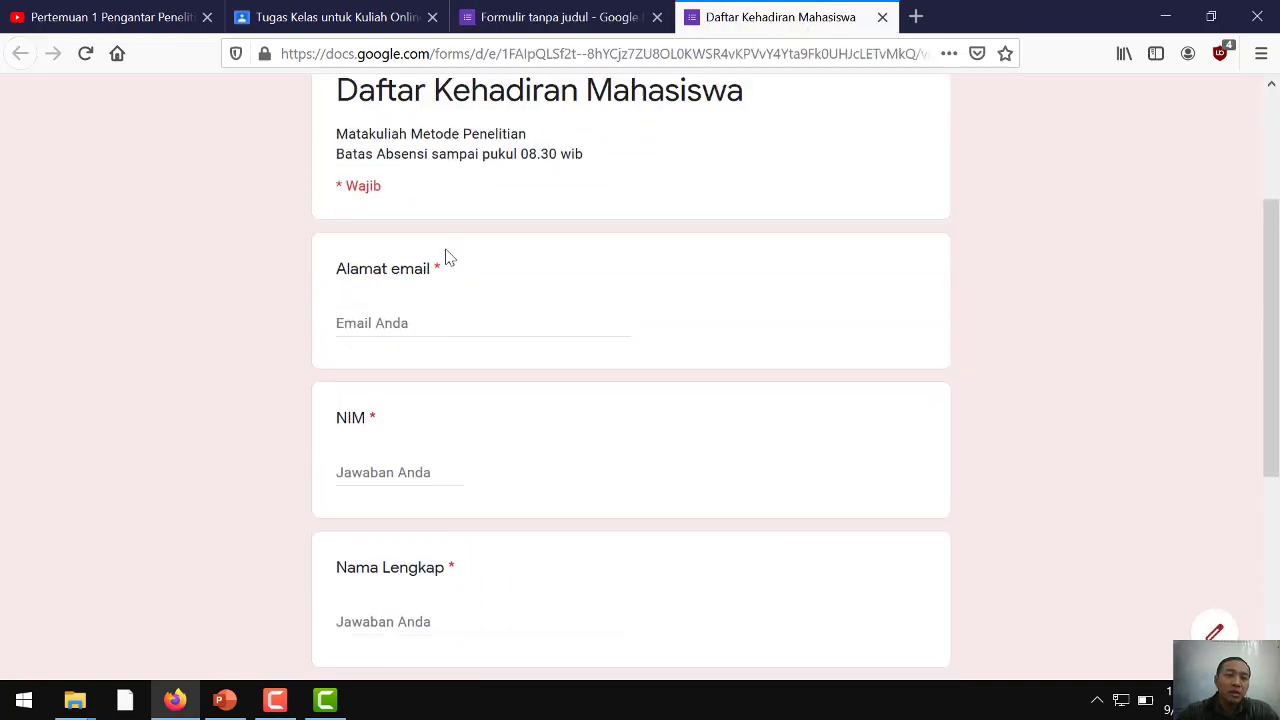
{"action": "scroll", "coordinate": [460, 517], "scroll_direction": "down", "scroll_amount": 3}
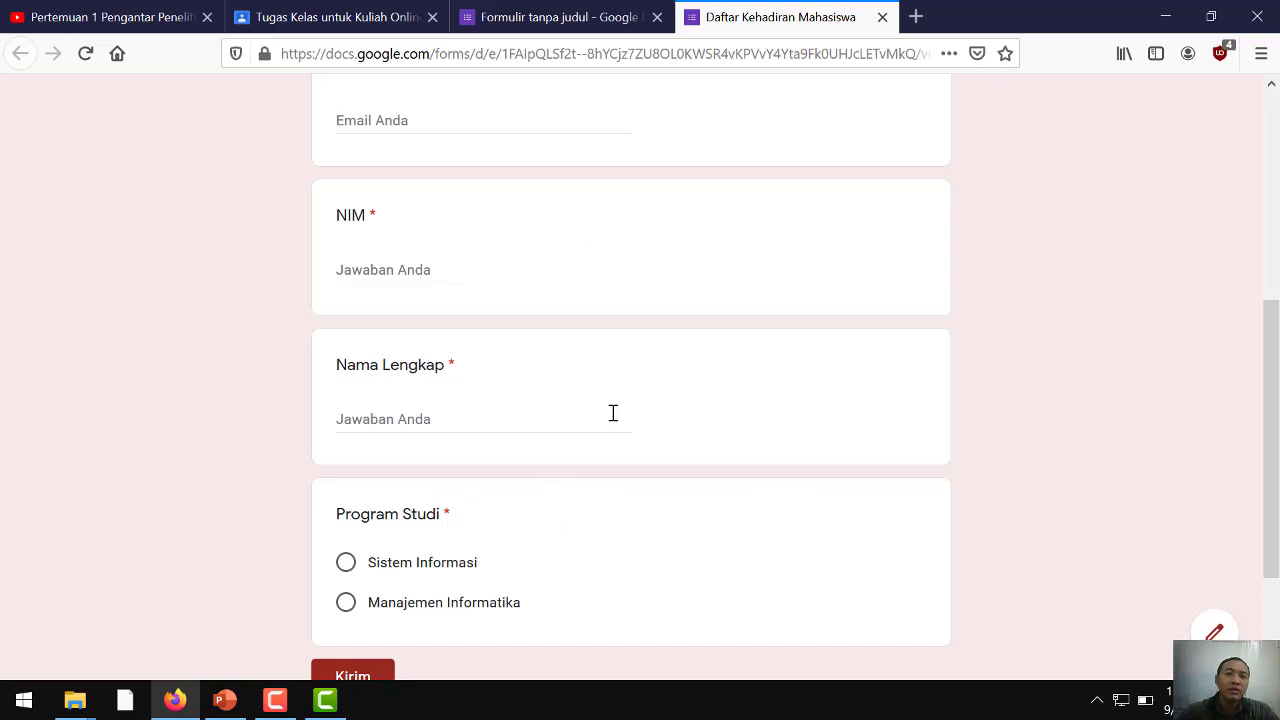
{"action": "scroll", "coordinate": [700, 424], "scroll_direction": "up", "scroll_amount": 5}
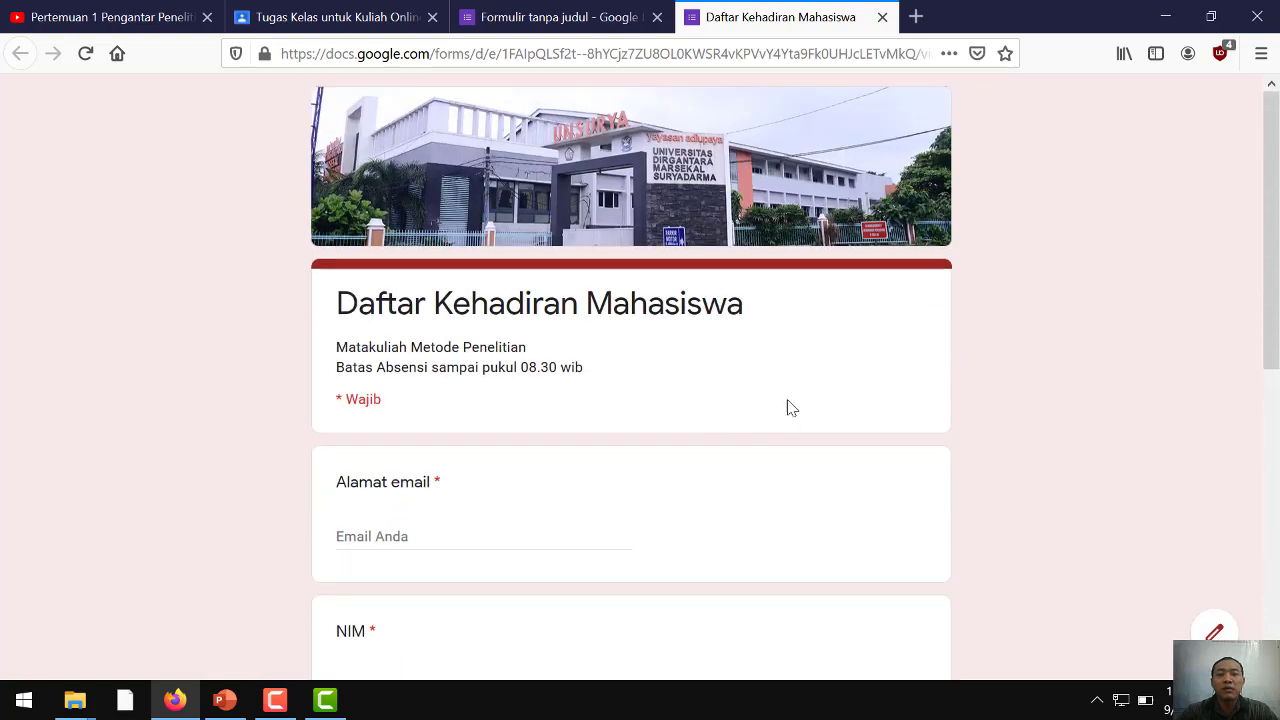
Step: Back in the form editor, try downloading the responses as a CSV file and cancel the download
{"action": "left_click", "coordinate": [600, 14]}
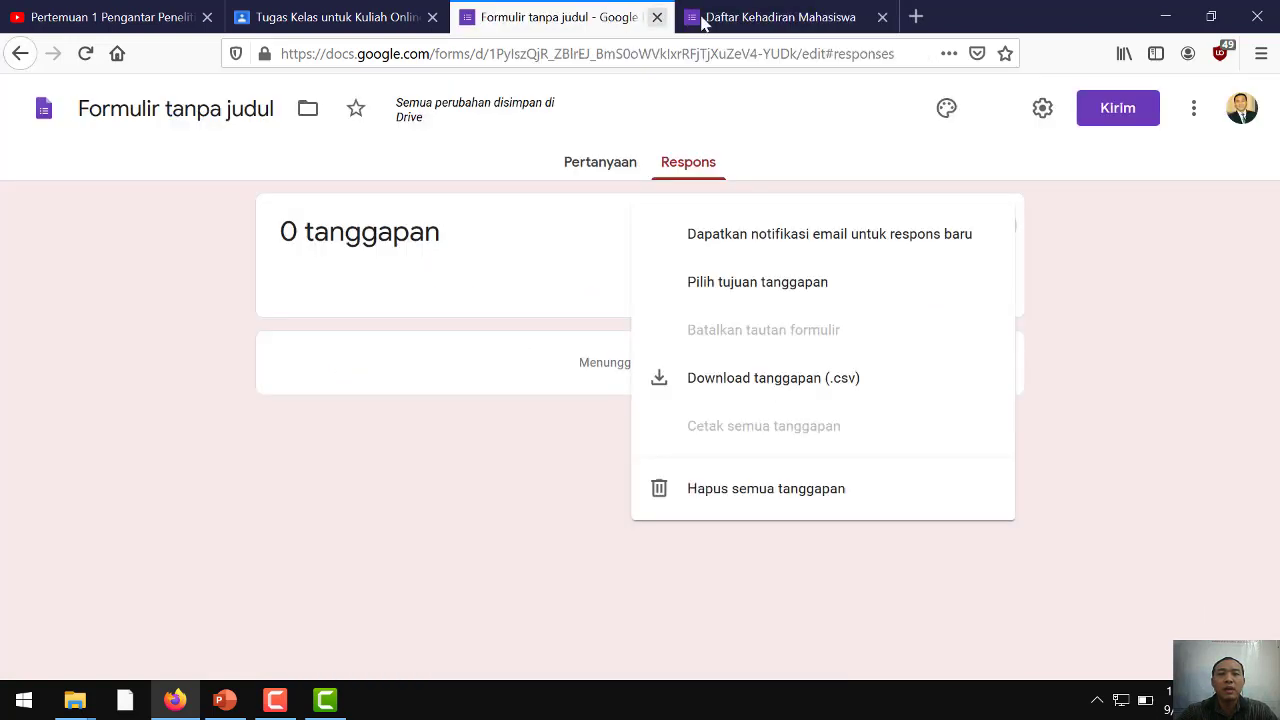
{"action": "left_click", "coordinate": [1053, 326]}
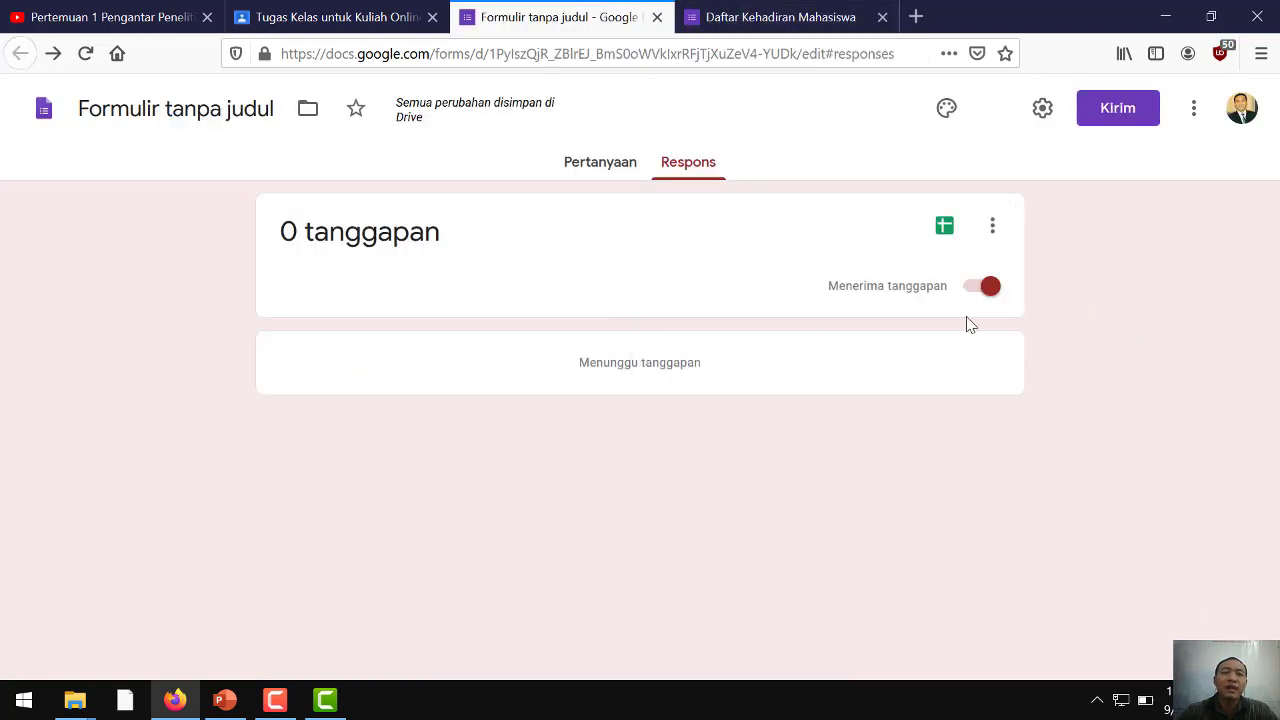
{"action": "left_click", "coordinate": [990, 230]}
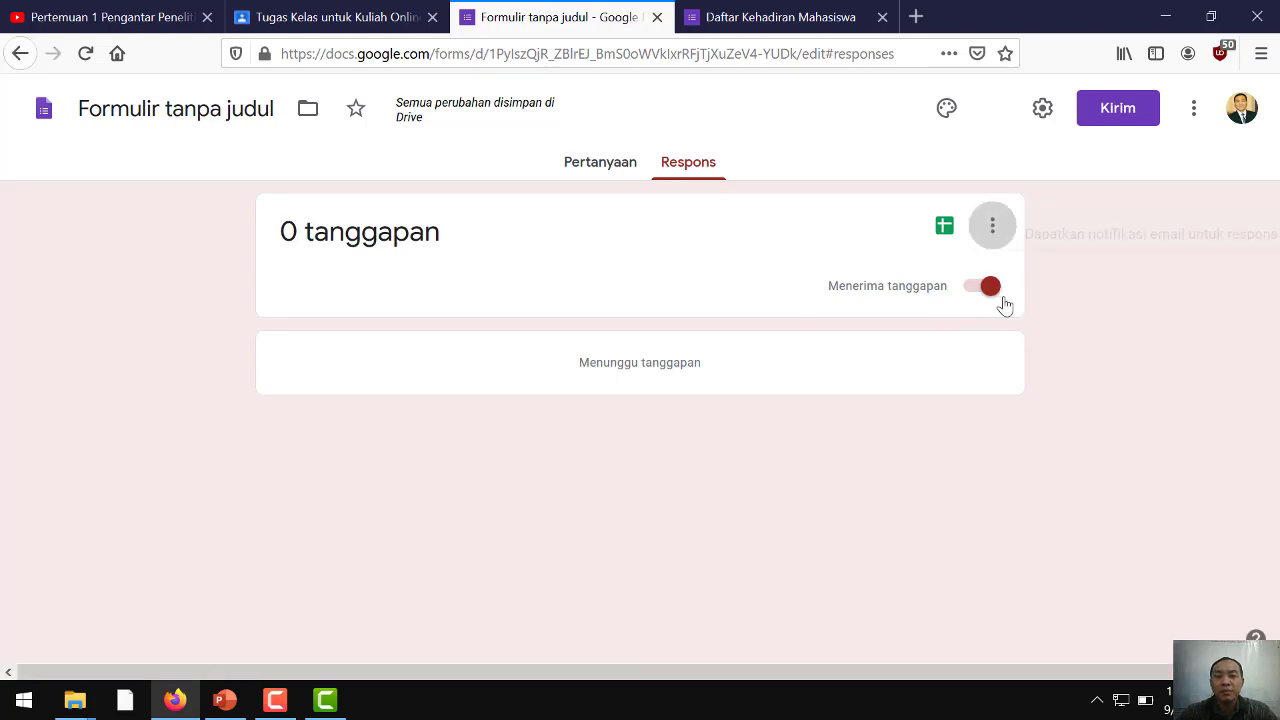
{"action": "left_click", "coordinate": [1084, 232]}
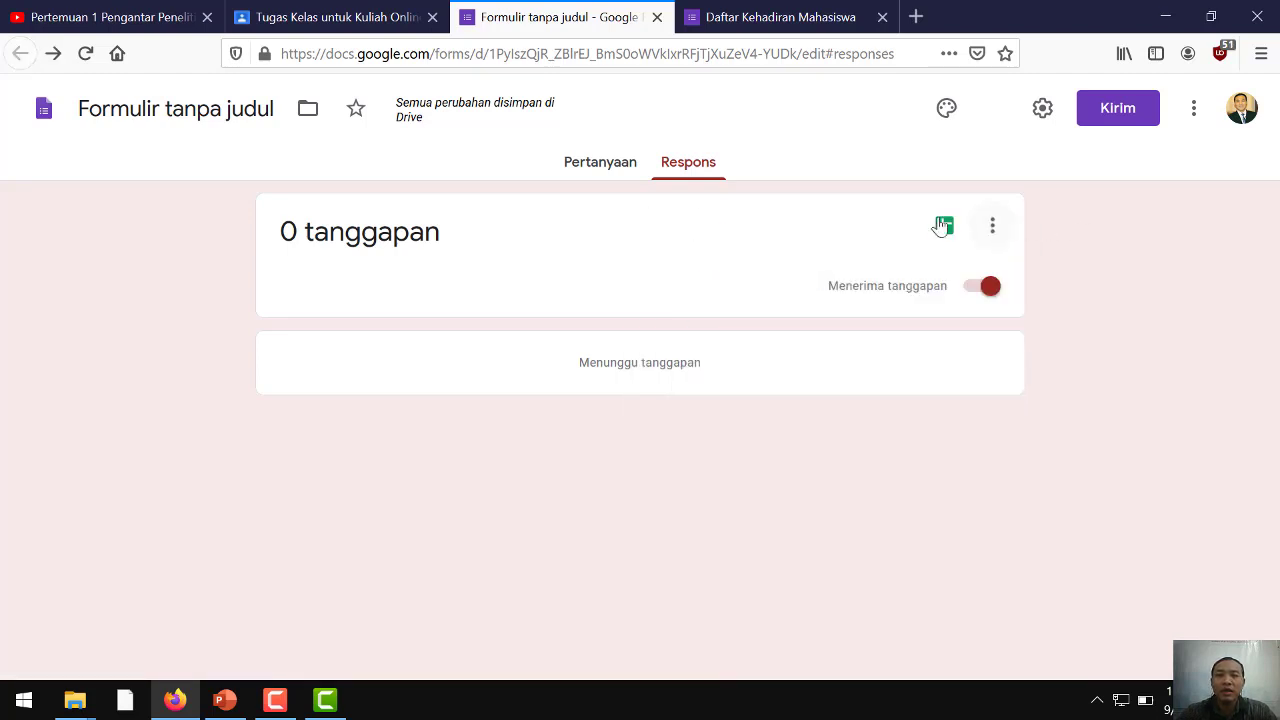
{"action": "left_click", "coordinate": [990, 236]}
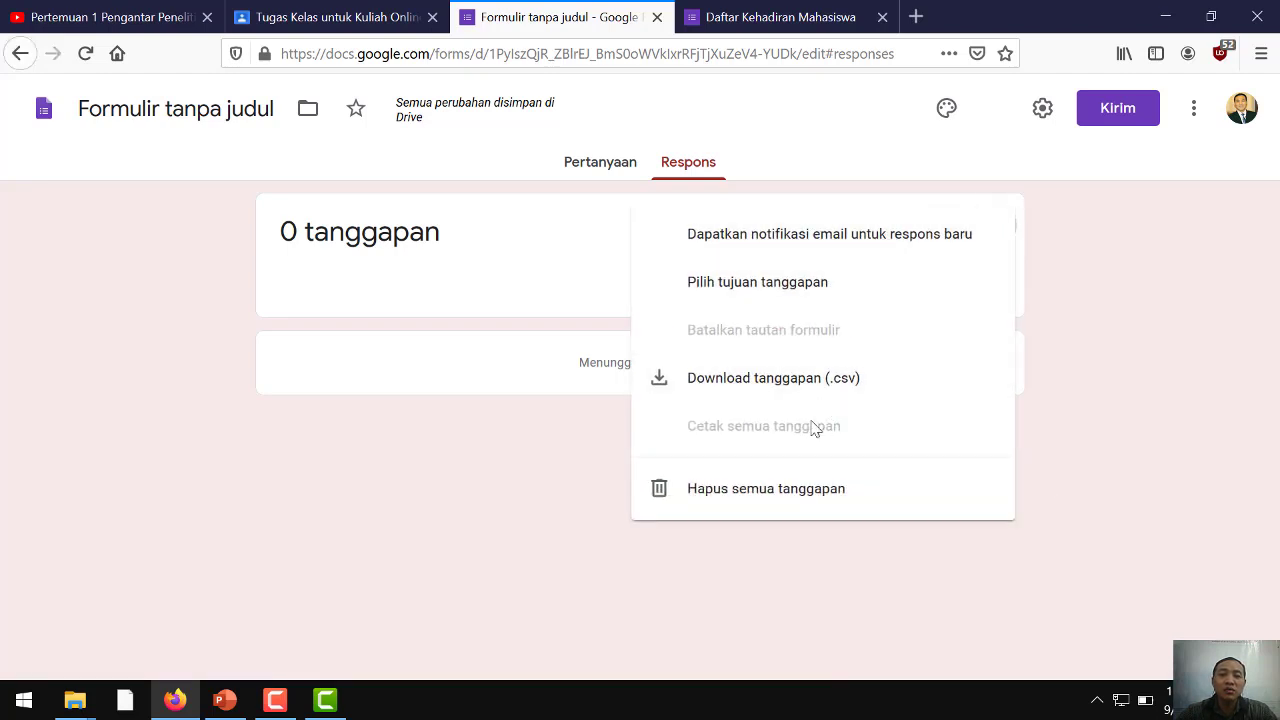
{"action": "left_click", "coordinate": [789, 383]}
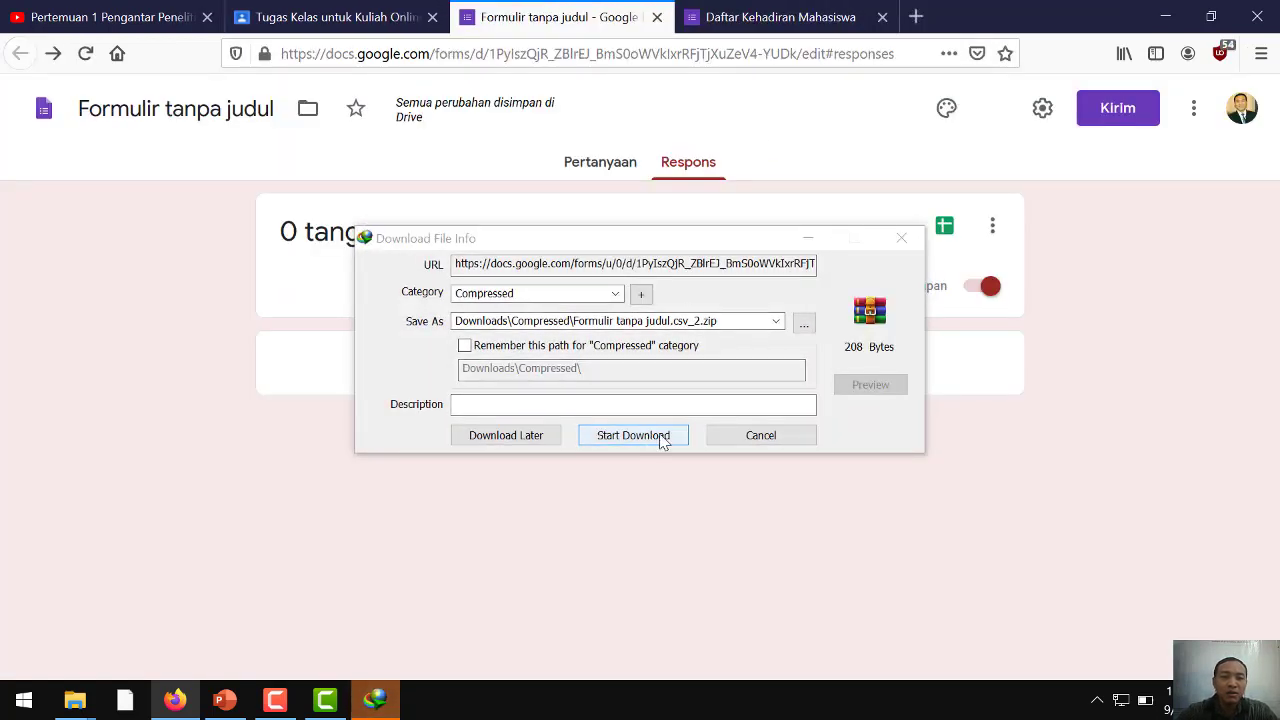
{"action": "left_click", "coordinate": [740, 435]}
Step: Glance over the form preview, return to Google Classroom and post the Daftar Hadir Mahasiswa question under the Absensi topic
{"action": "left_click", "coordinate": [790, 17]}
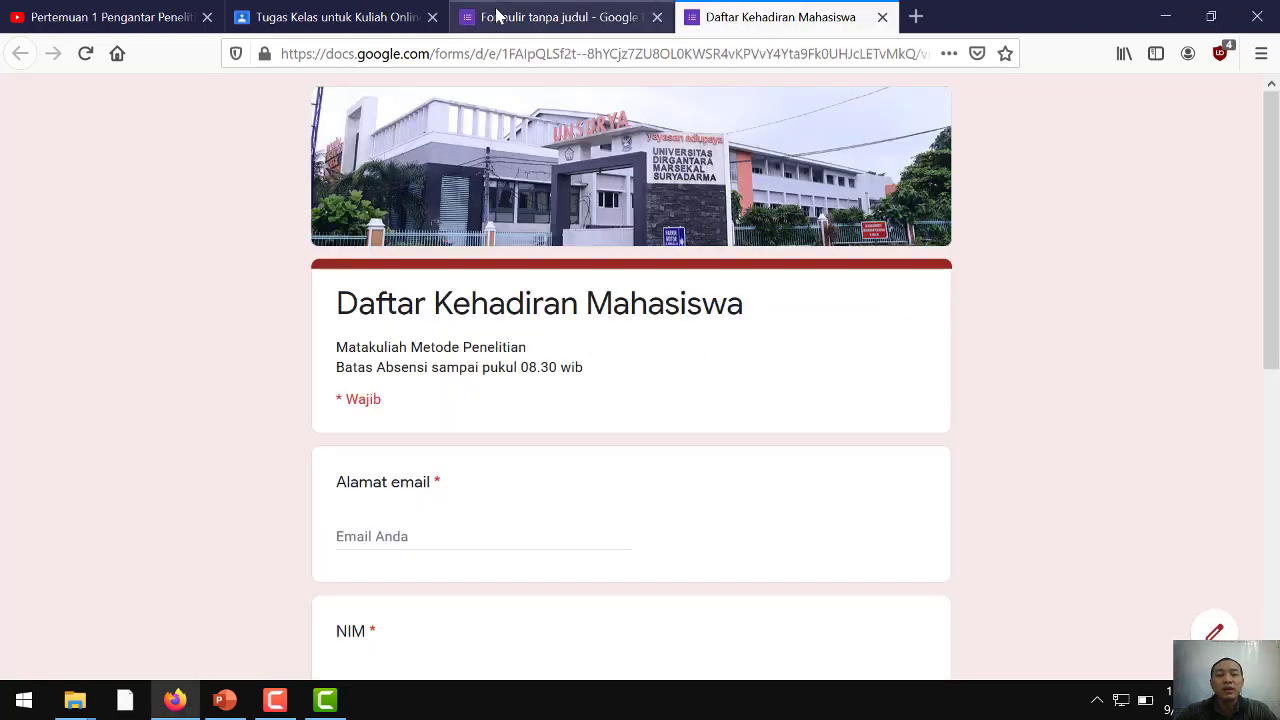
{"action": "scroll", "coordinate": [530, 355], "scroll_direction": "down", "scroll_amount": 1}
{"action": "scroll", "coordinate": [530, 357], "scroll_direction": "down", "scroll_amount": 2}
{"action": "scroll", "coordinate": [486, 137], "scroll_direction": "up", "scroll_amount": 2}
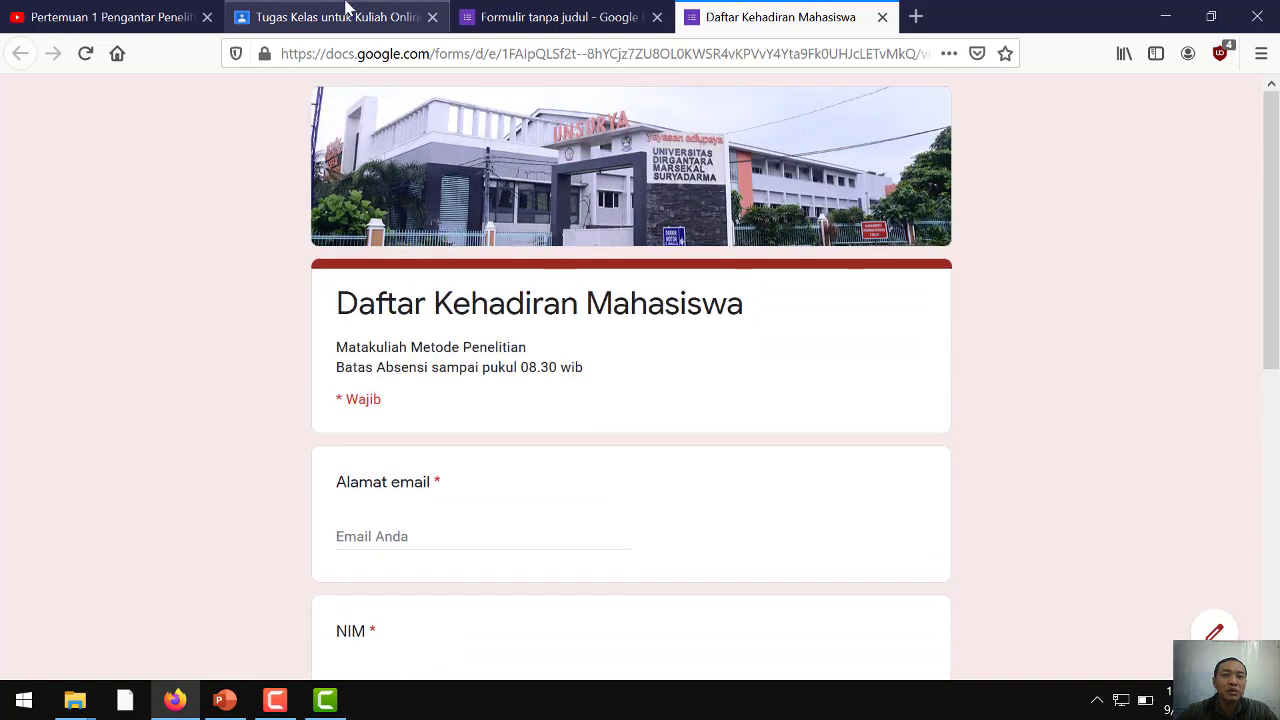
{"action": "left_click", "coordinate": [340, 17]}
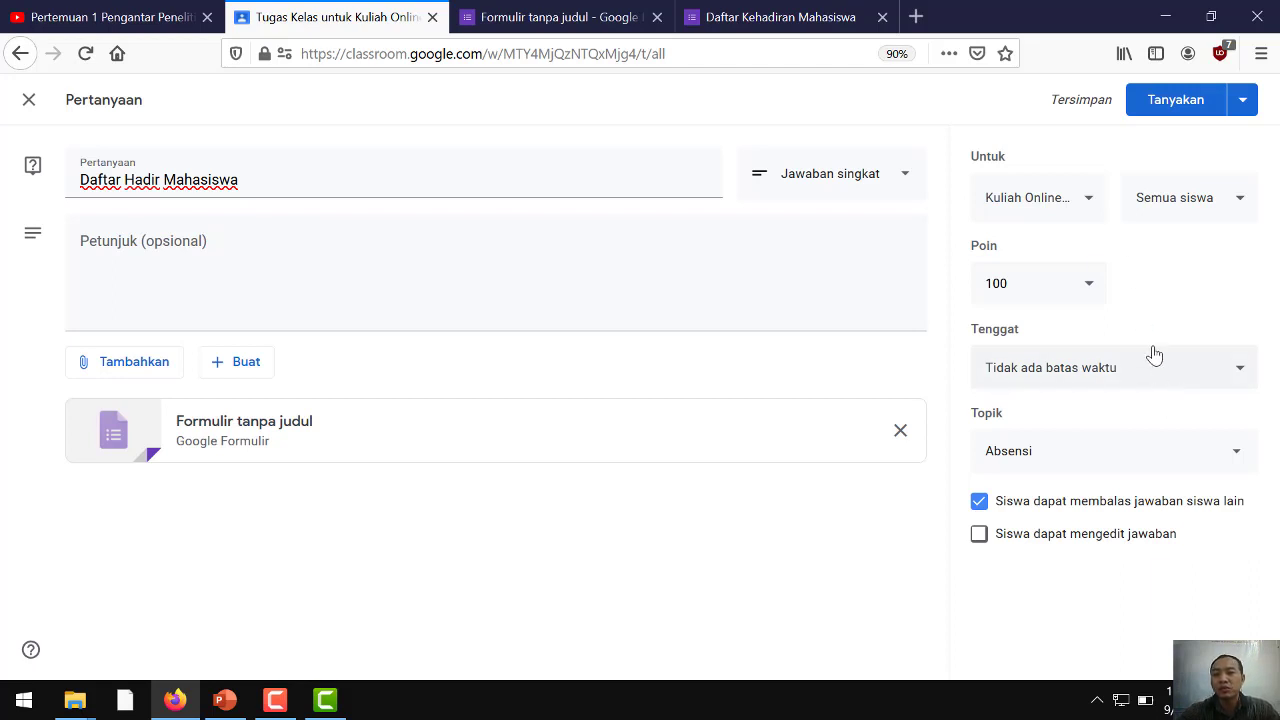
{"action": "left_click", "coordinate": [1190, 110]}
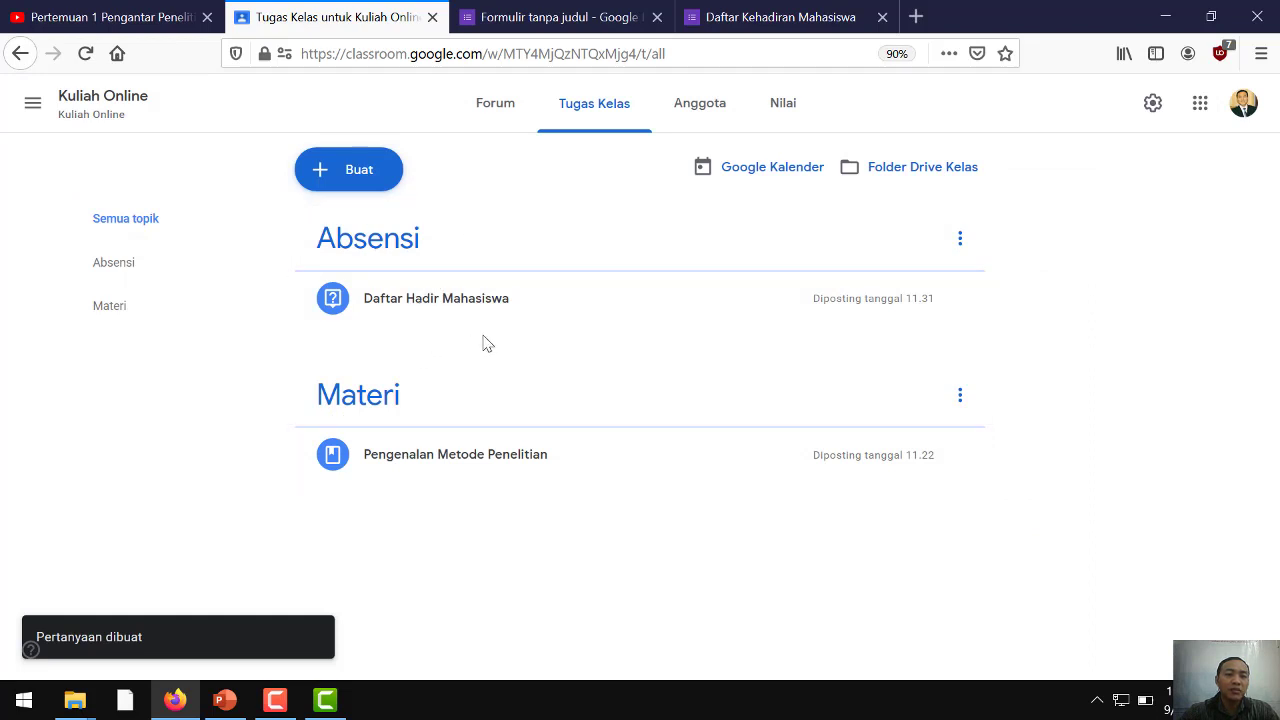
Step: Expand the Daftar Hadir Mahasiswa post in the Absensi topic and examine its attached form and submission details
{"action": "left_click", "coordinate": [593, 306]}
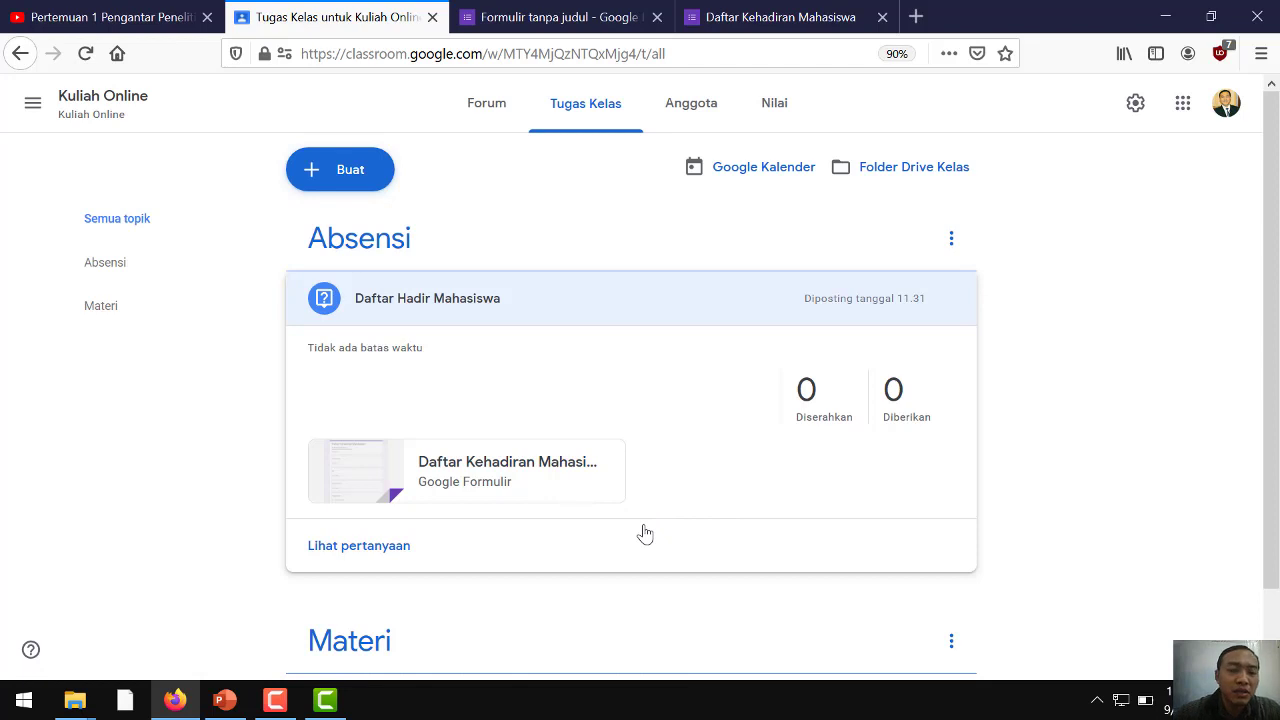
{"action": "scroll", "coordinate": [634, 509], "scroll_direction": "down", "scroll_amount": 2}
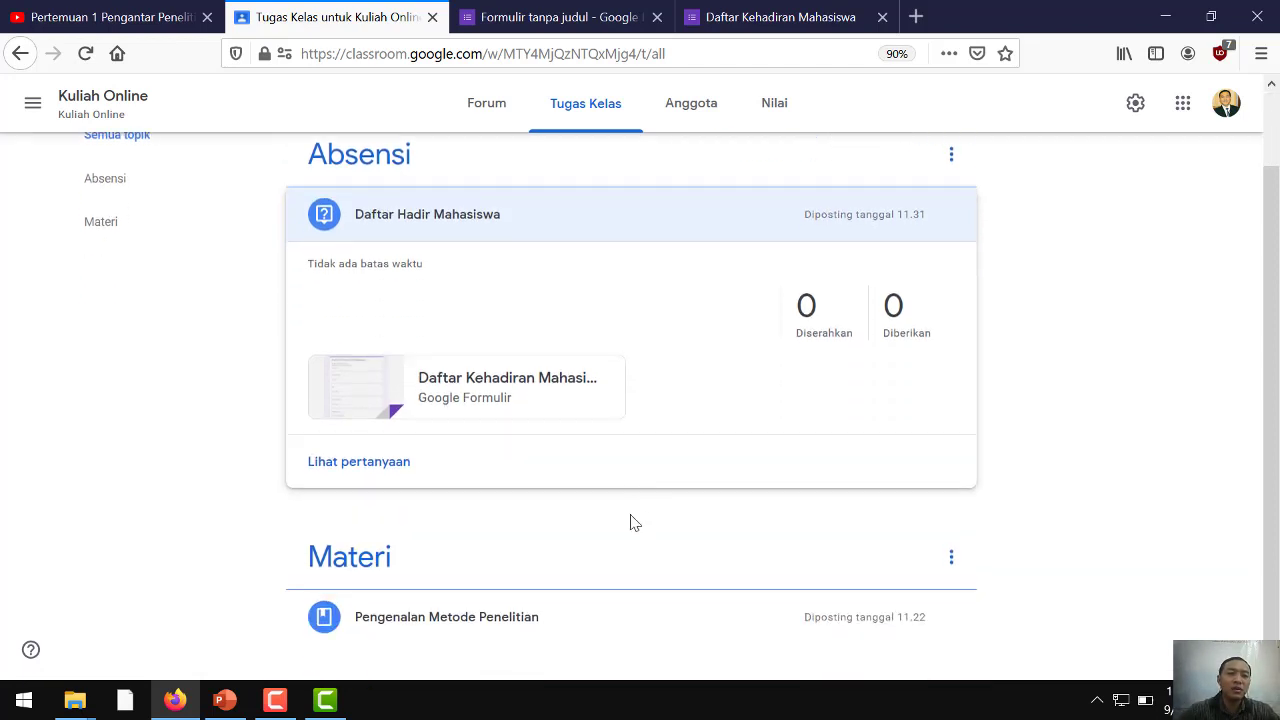
{"action": "scroll", "coordinate": [631, 522], "scroll_direction": "up", "scroll_amount": 2}
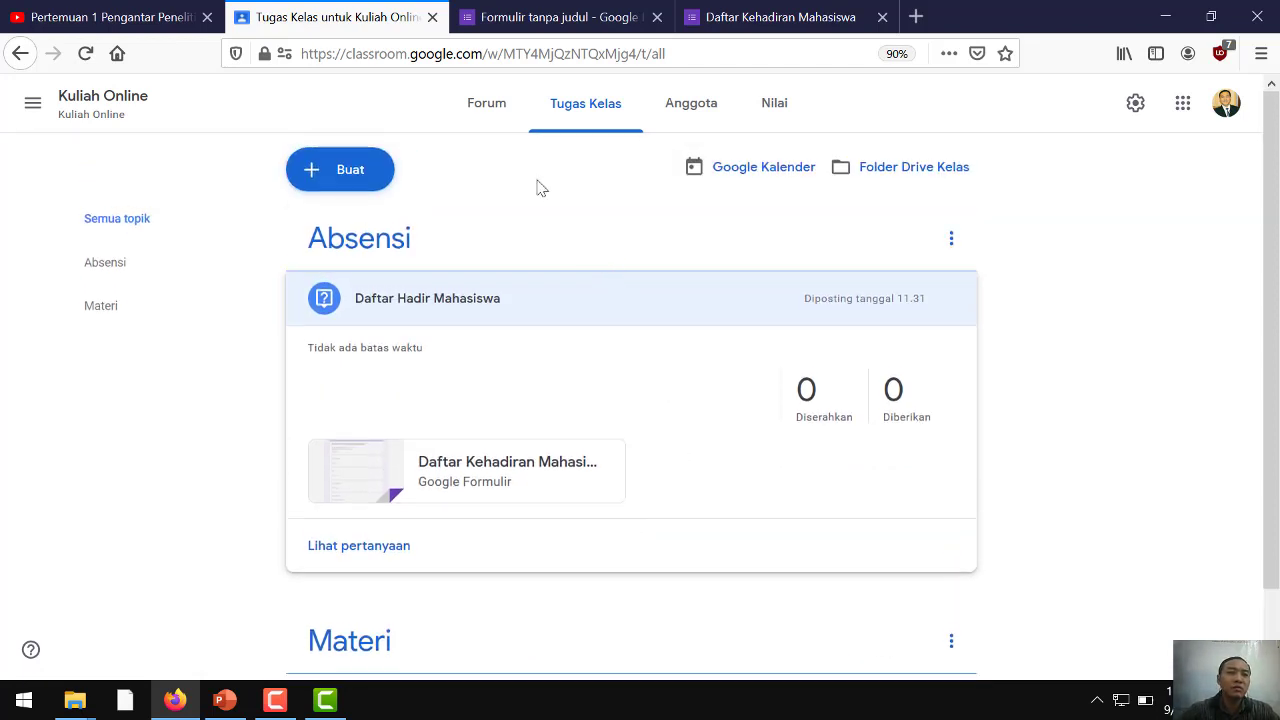
Step: Review the form editor's Respons section and the respondent preview of the attendance form side by side
{"action": "left_click", "coordinate": [770, 17]}
{"action": "left_click", "coordinate": [574, 10]}
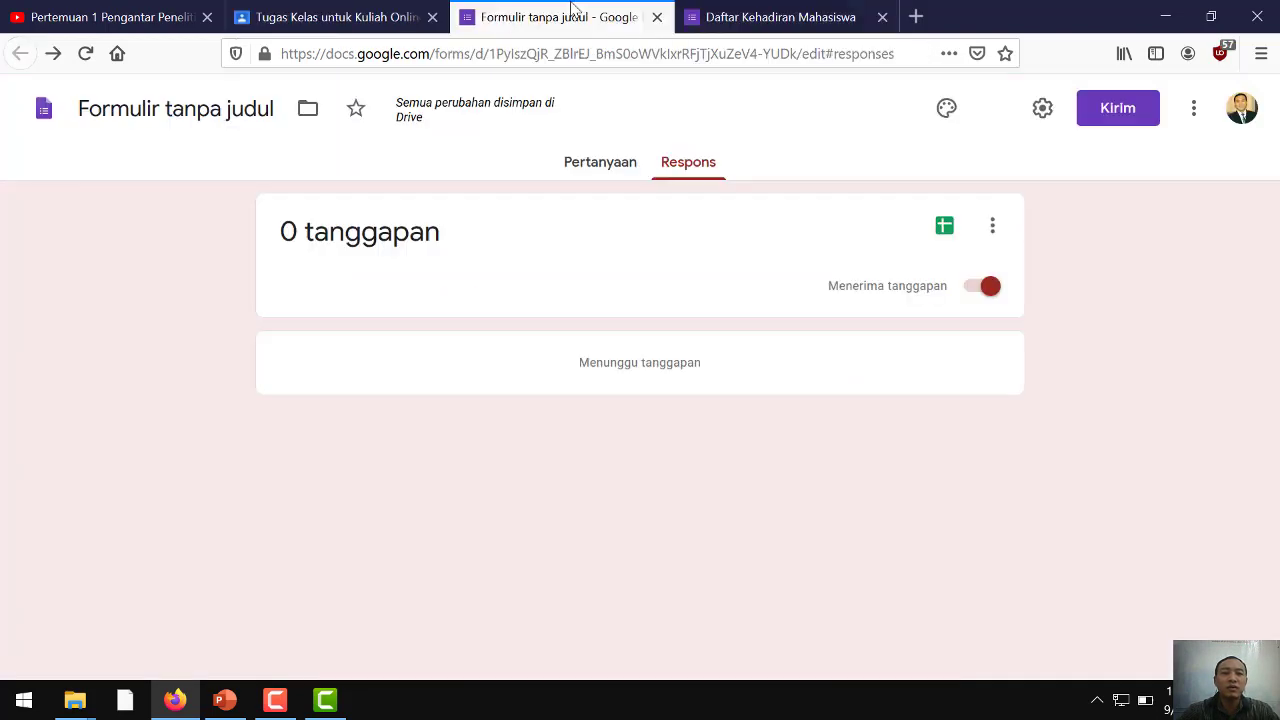
{"action": "left_click", "coordinate": [770, 17]}
{"action": "left_click", "coordinate": [530, 18]}
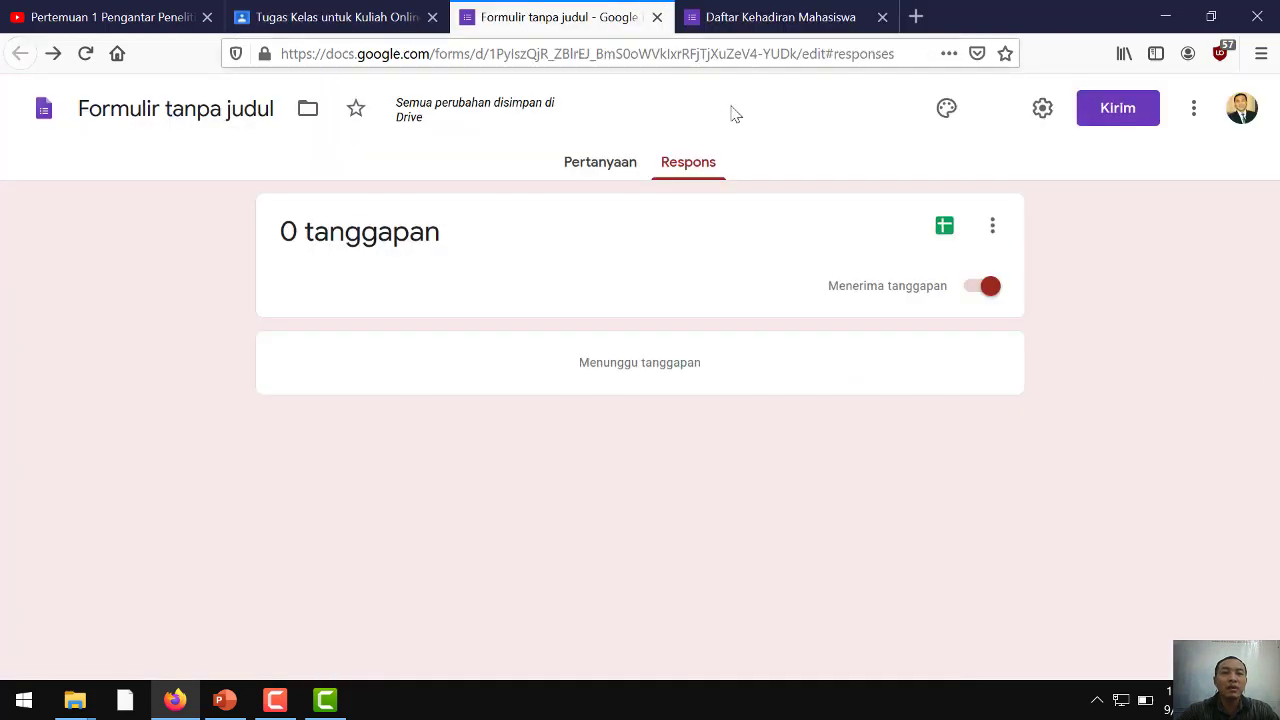
{"action": "left_click", "coordinate": [759, 18]}
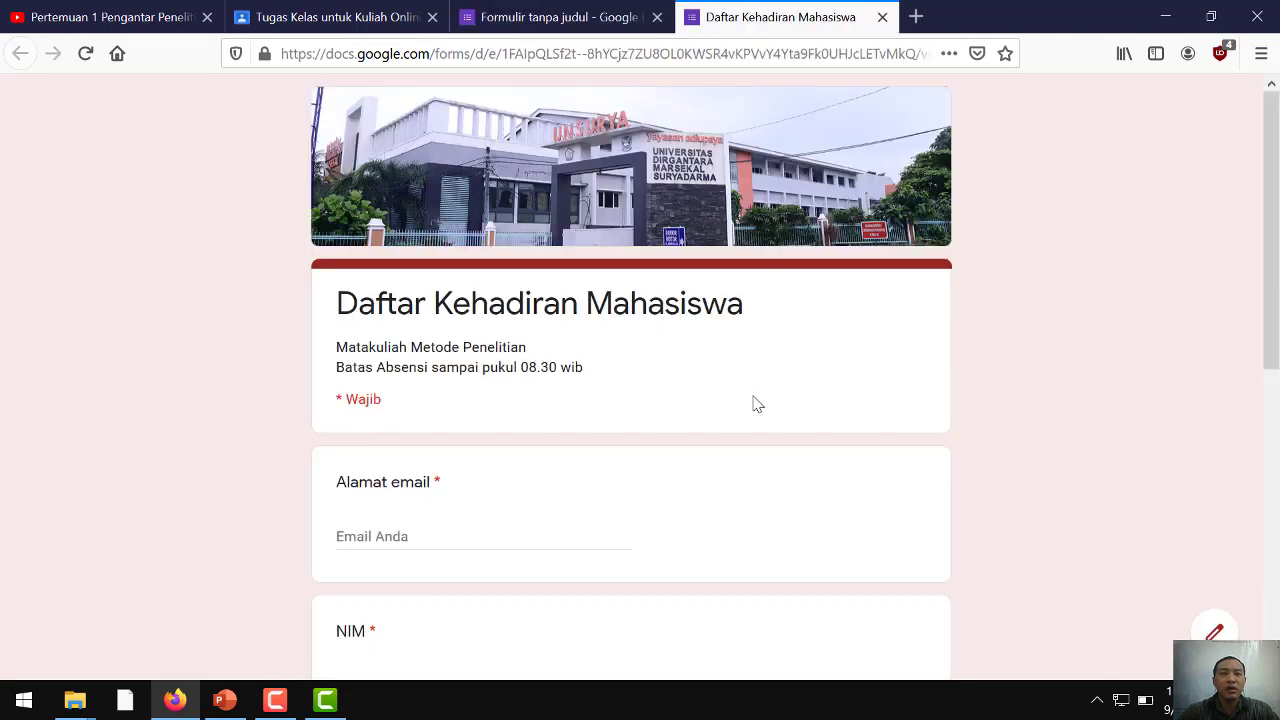
{"action": "scroll", "coordinate": [757, 404], "scroll_direction": "down", "scroll_amount": 2}
{"action": "scroll", "coordinate": [766, 429], "scroll_direction": "up", "scroll_amount": 2}
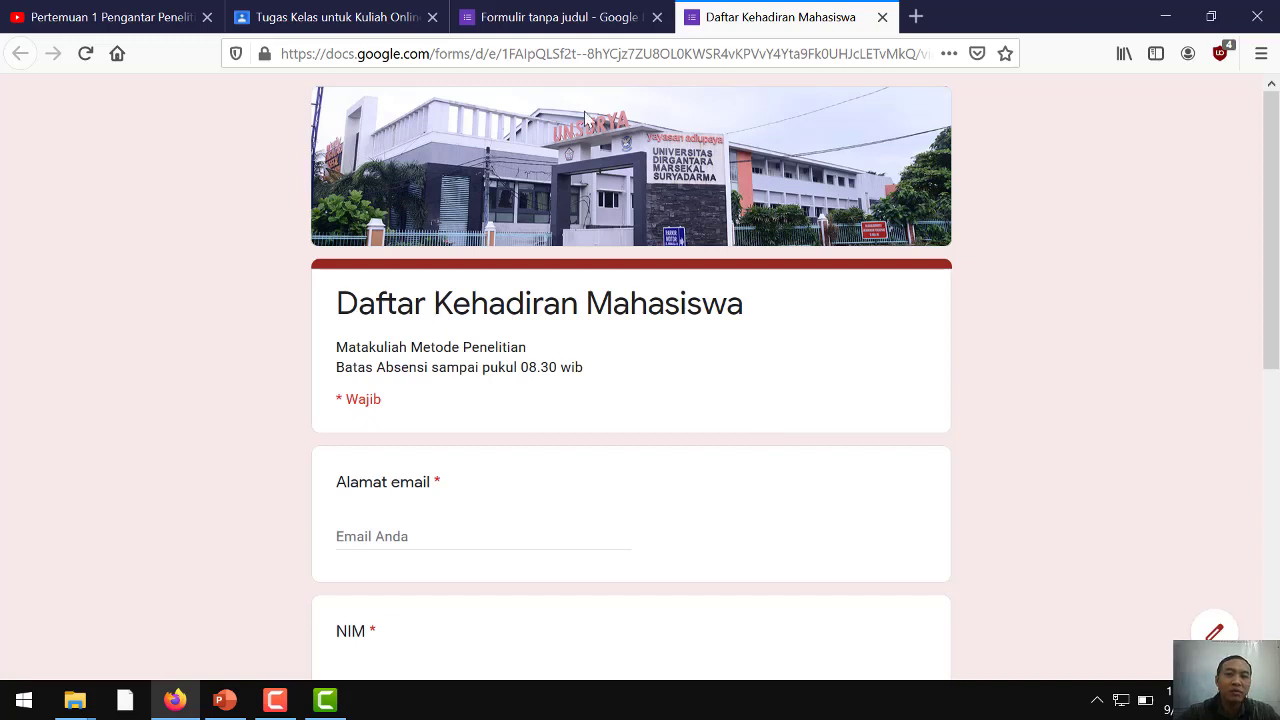
Step: Revisit the class and the YouTube lecture video, and open the overview of all classes in Google Classroom
{"action": "left_click", "coordinate": [335, 17]}
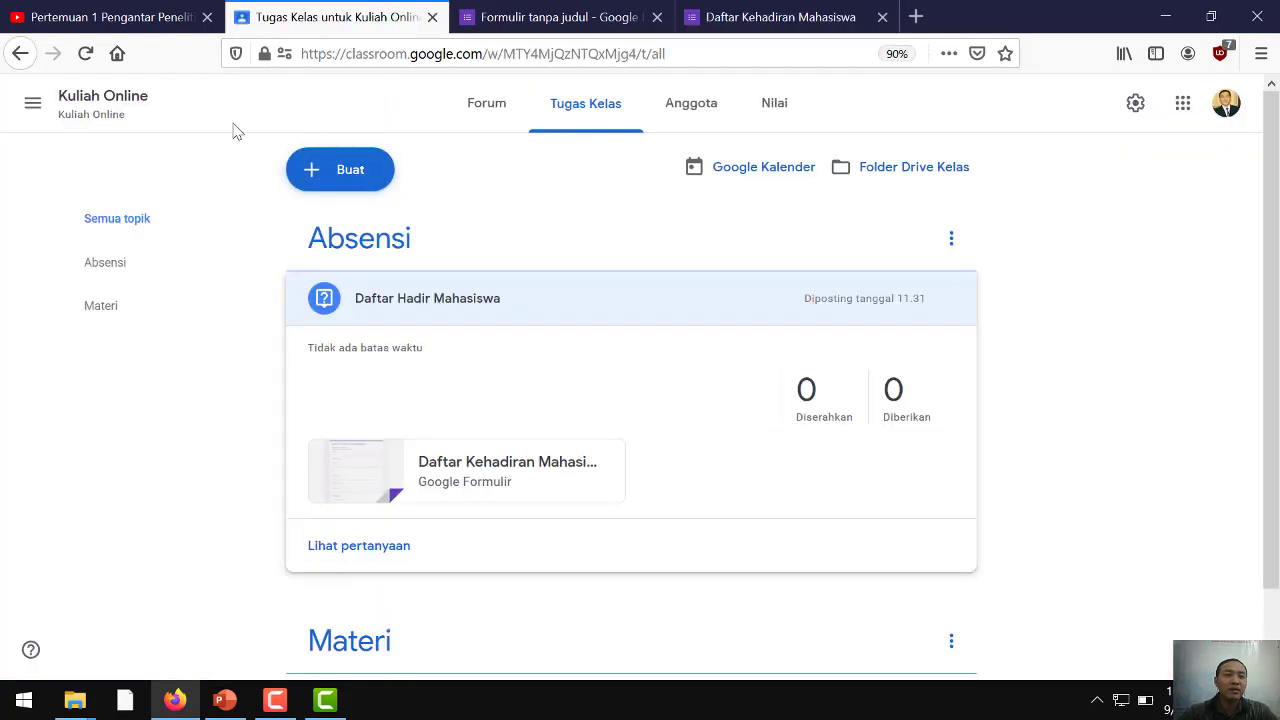
{"action": "left_click", "coordinate": [124, 22]}
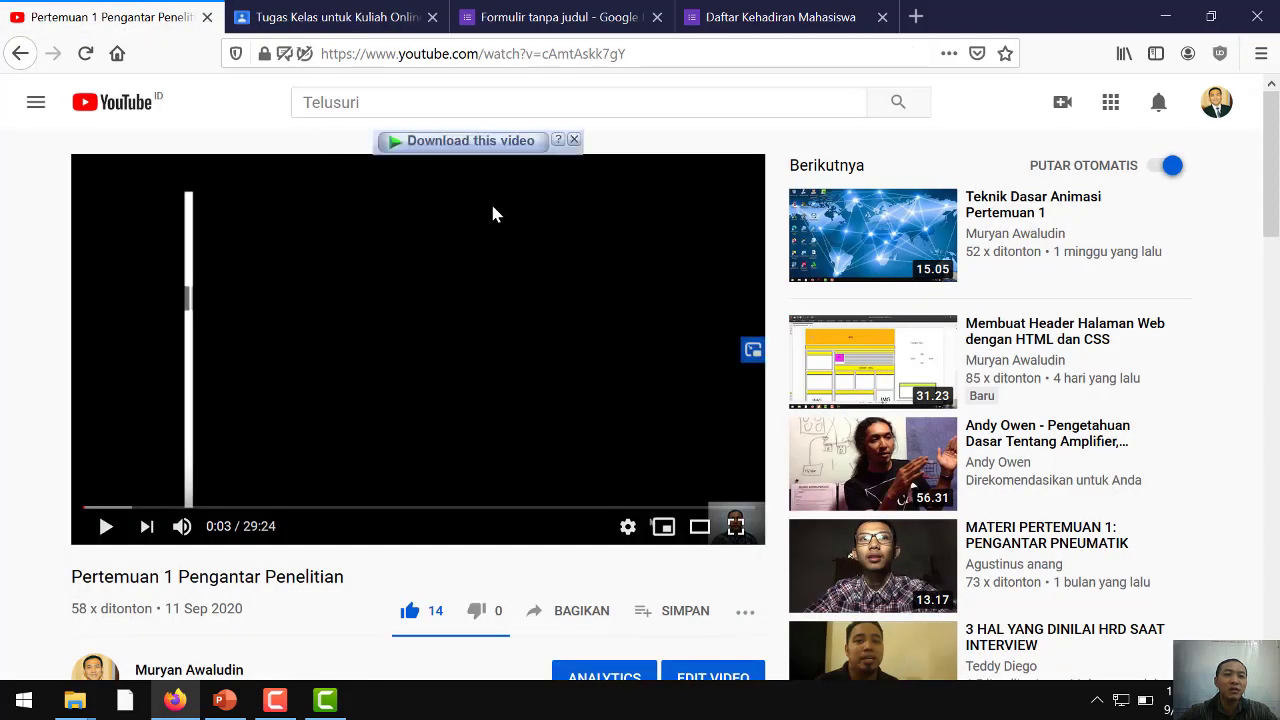
{"action": "left_click", "coordinate": [330, 17]}
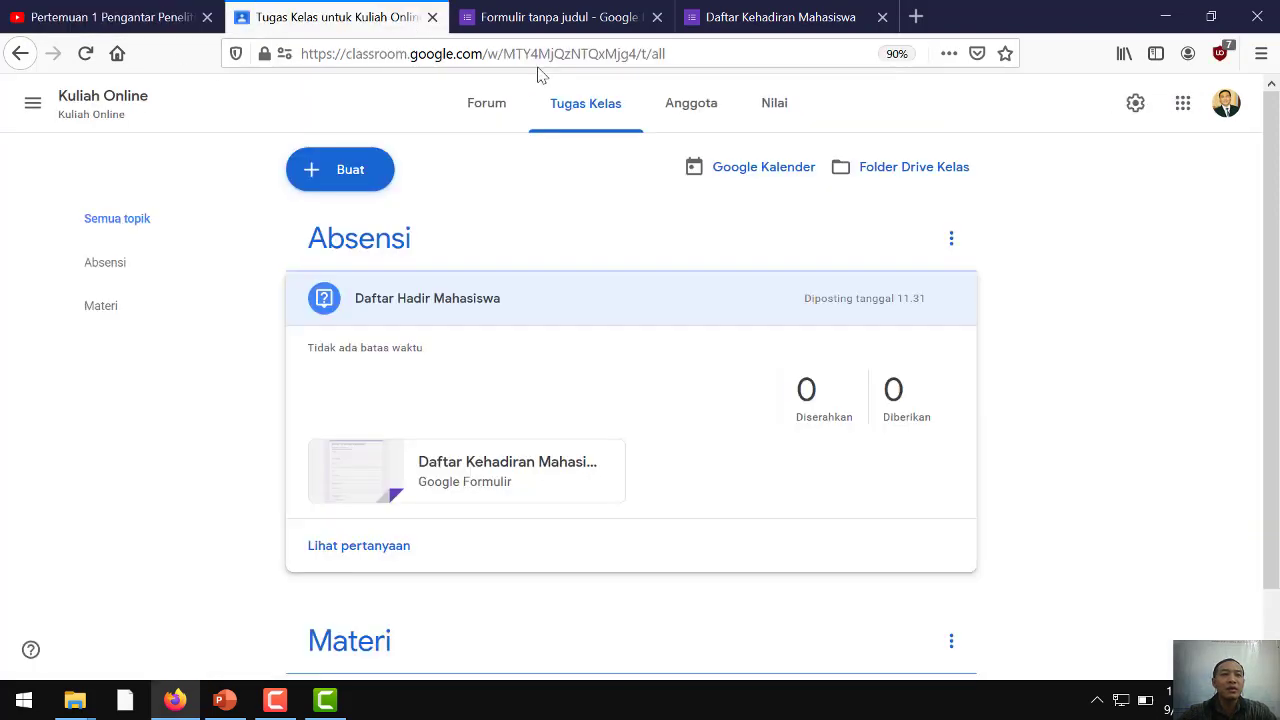
{"action": "left_click", "coordinate": [29, 111]}
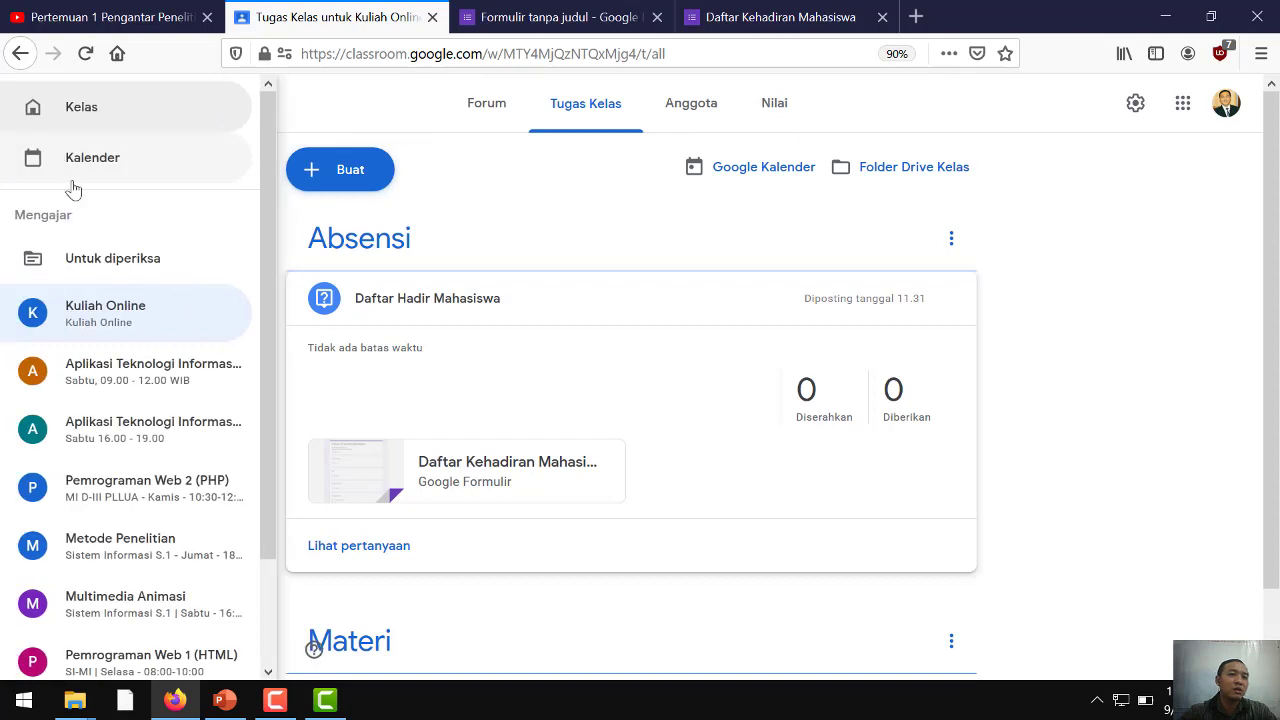
{"action": "left_click", "coordinate": [93, 120]}
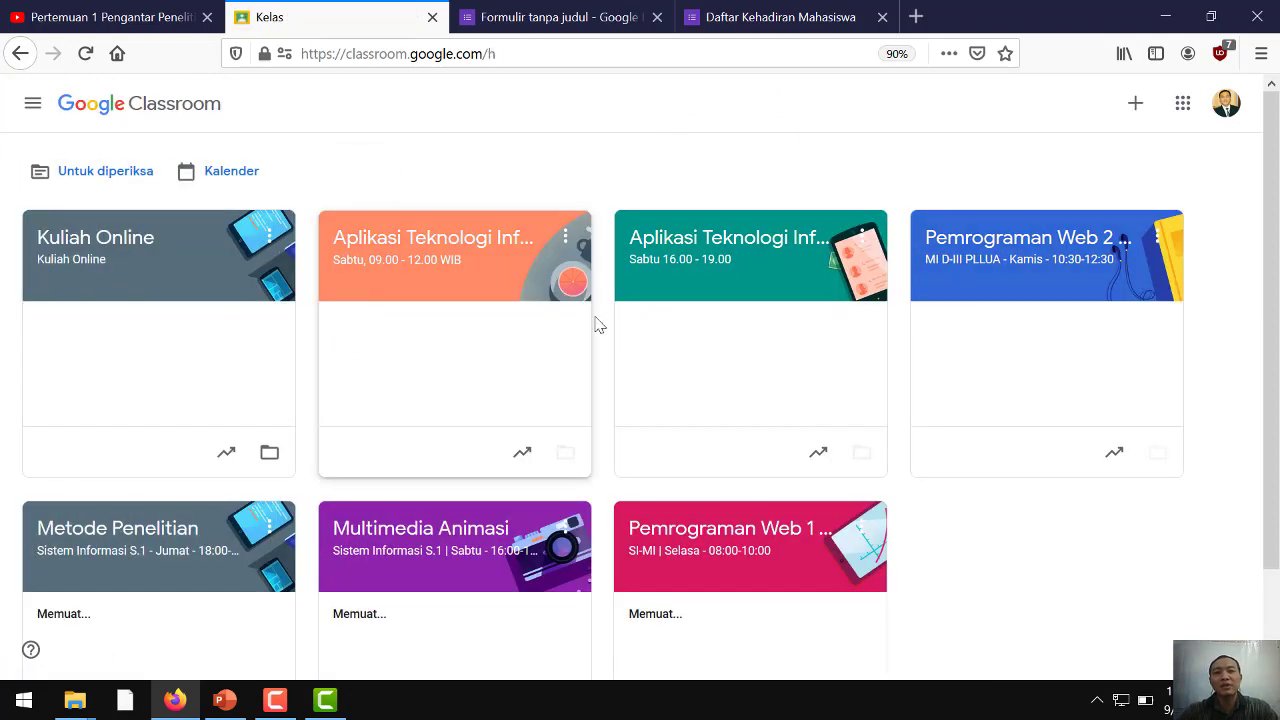
Step: Switch to Camtasia and finish the completed video production by dismissing its production results
{"action": "left_click", "coordinate": [325, 700]}
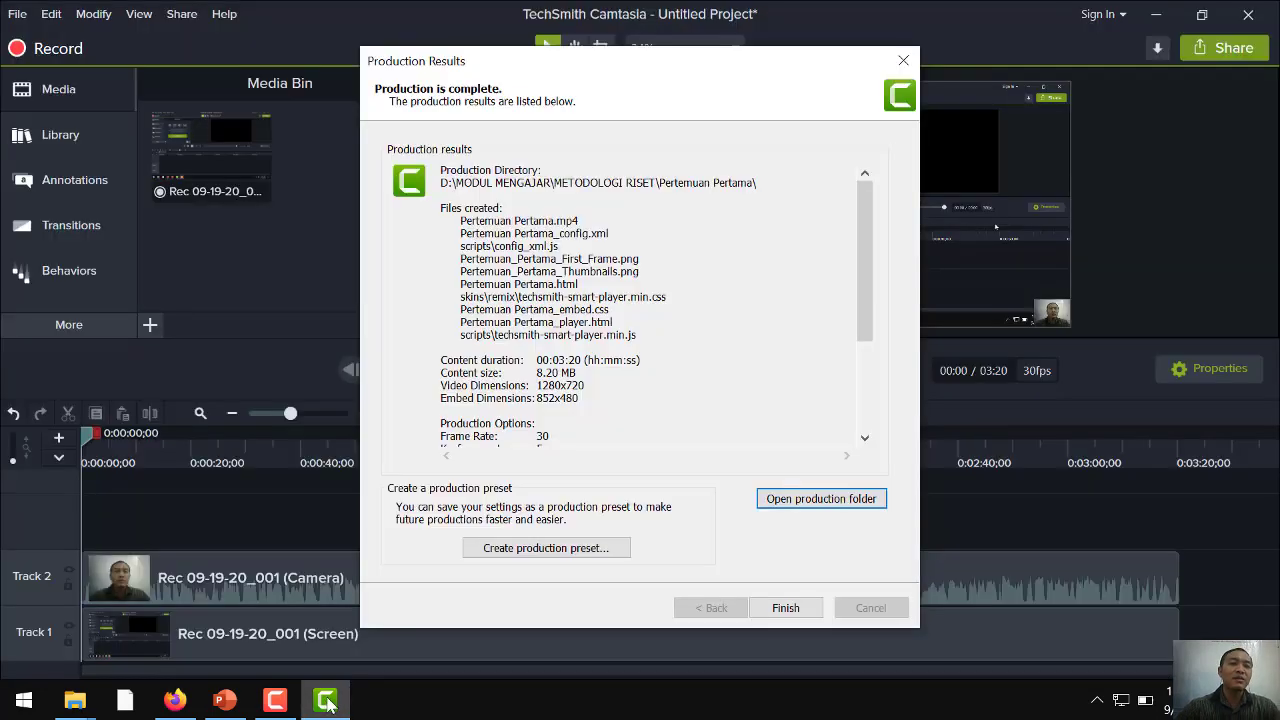
{"action": "left_click", "coordinate": [762, 612]}
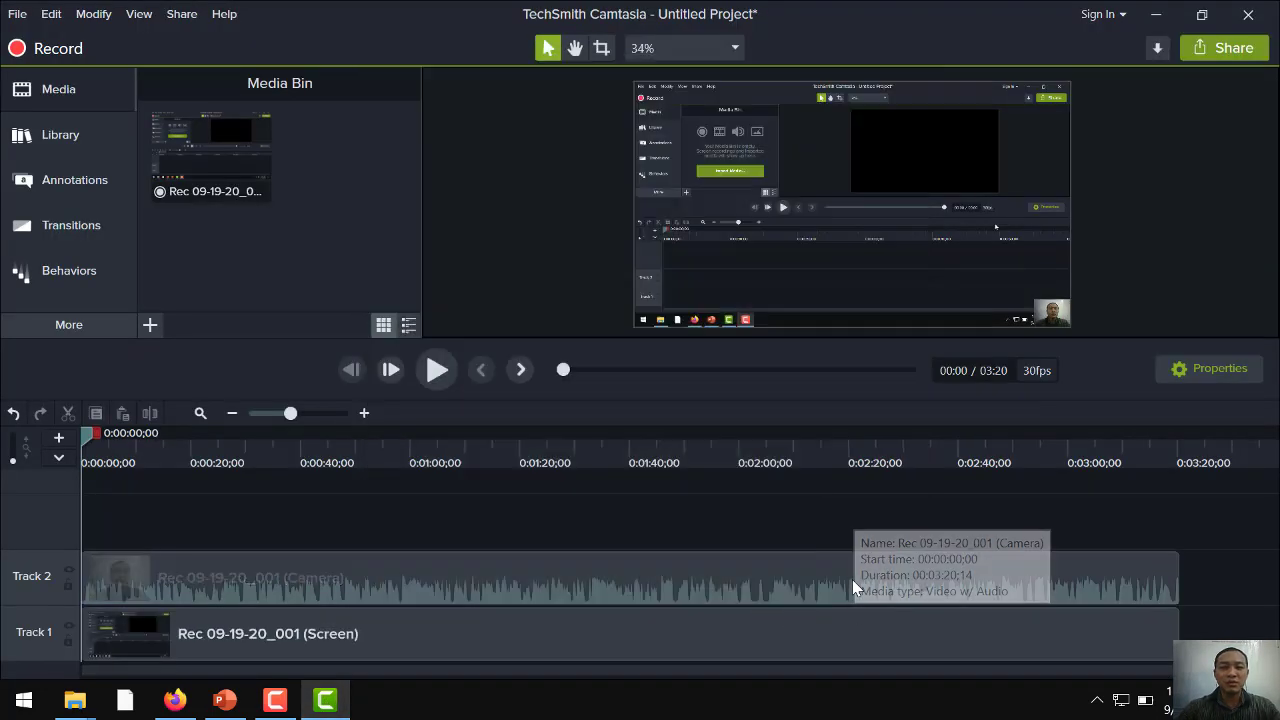